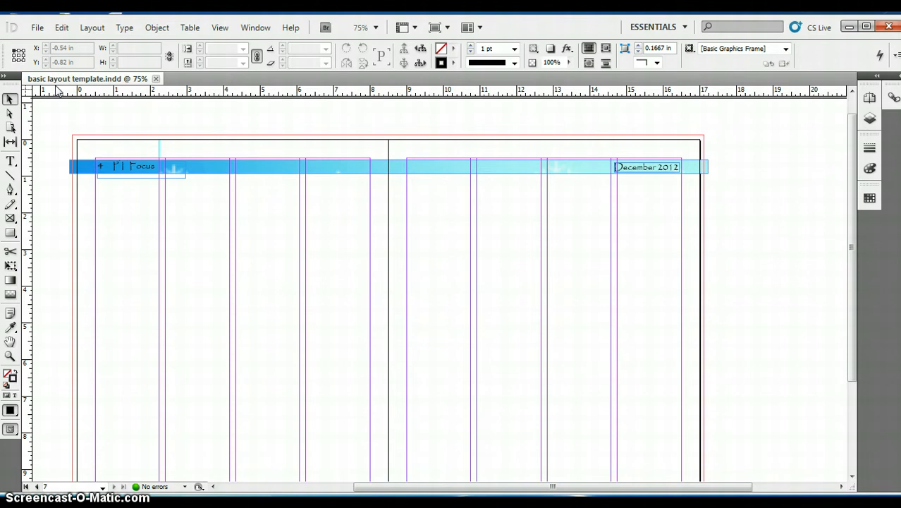
Load the girls soccer Word document from the February folder on the Desktop for placing.
left_click(37, 26)
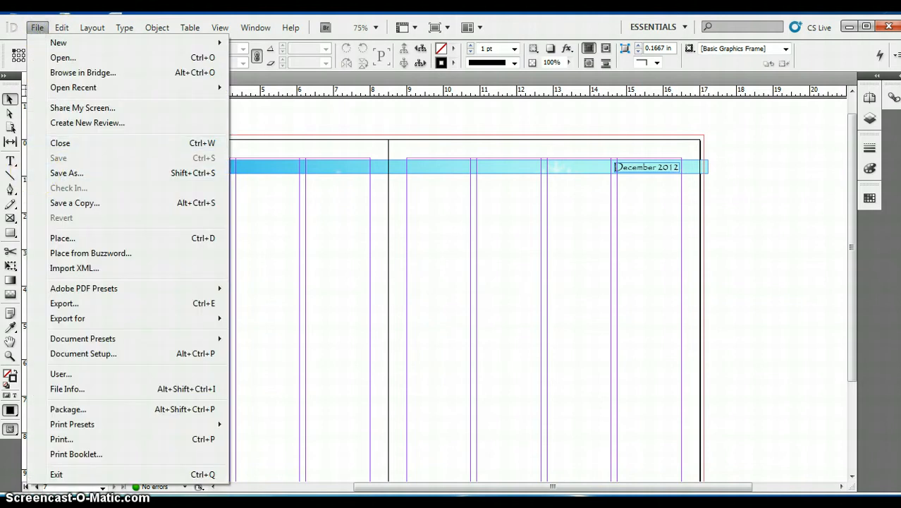
left_click(121, 241)
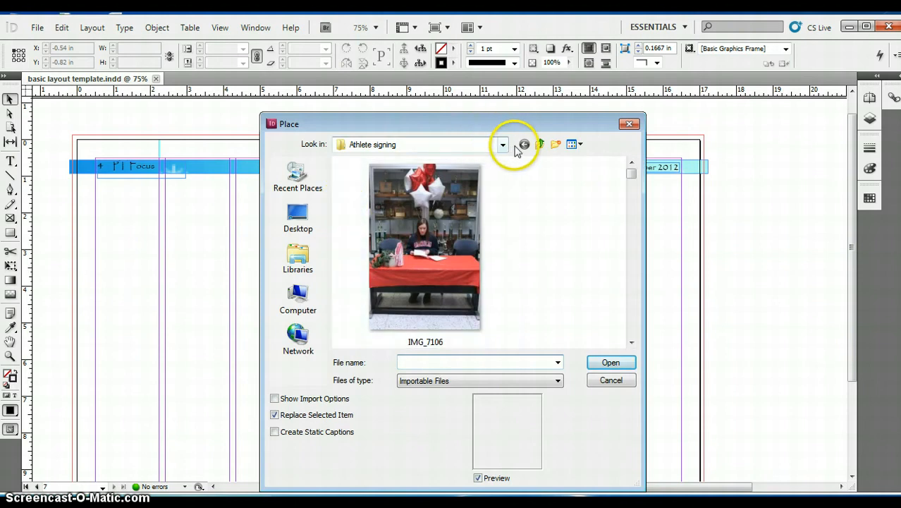
left_click(298, 215)
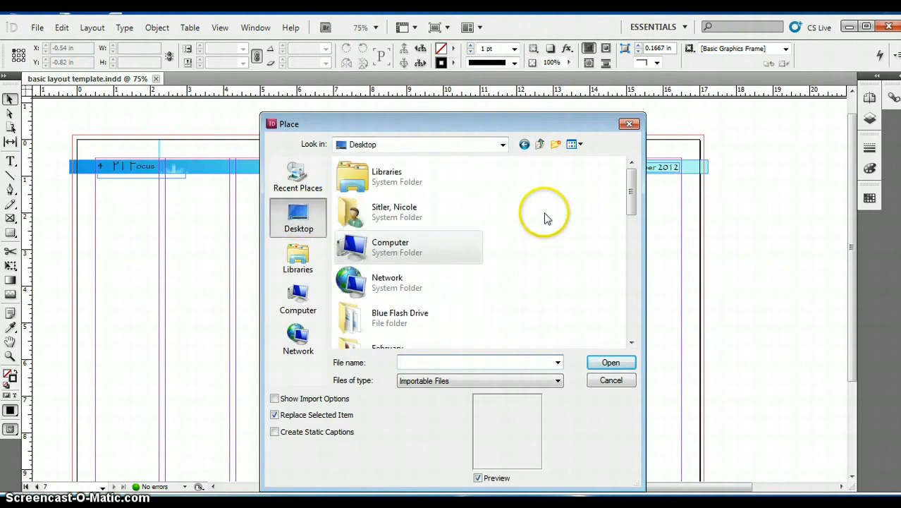
left_click(618, 187)
left_click_drag(631, 196, 629, 241)
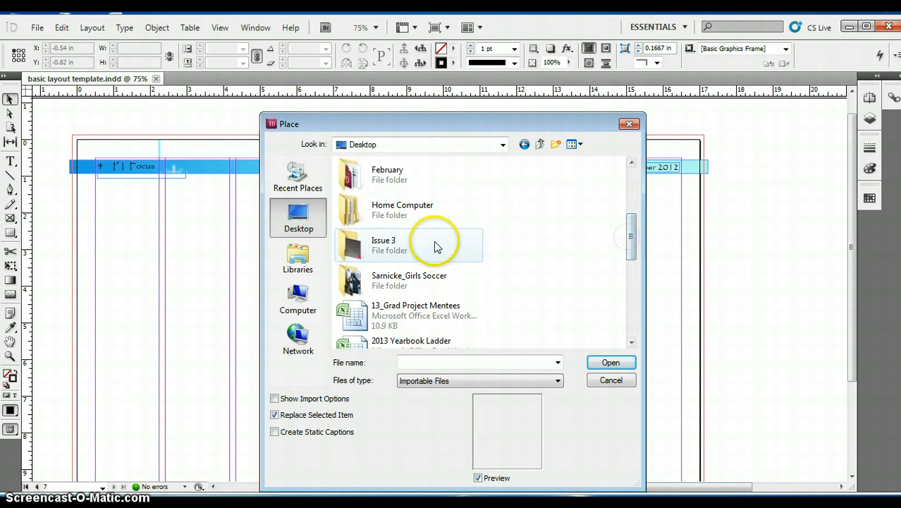
left_click(403, 190)
double_click(403, 191)
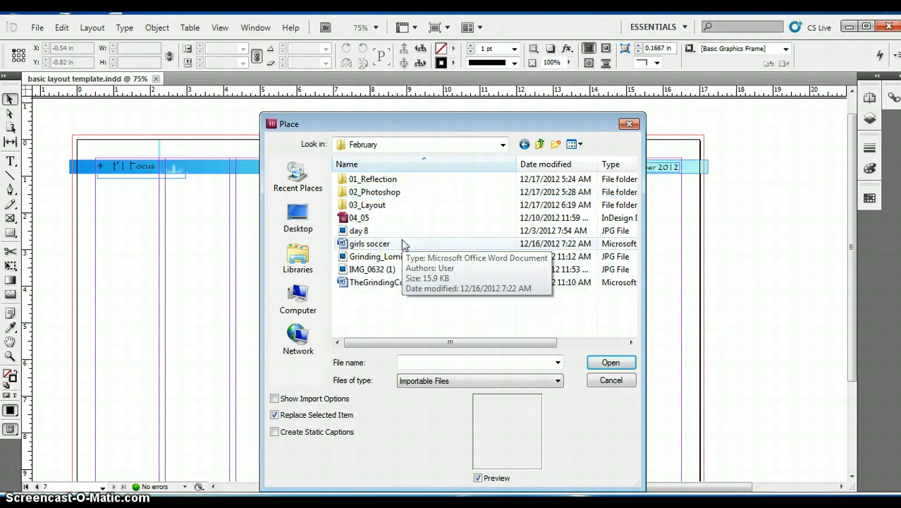
left_click(399, 244)
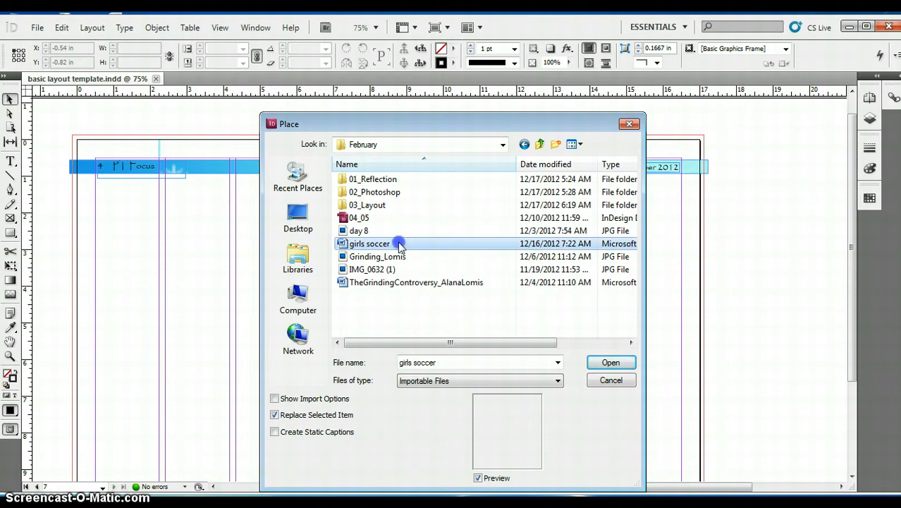
left_click(608, 363)
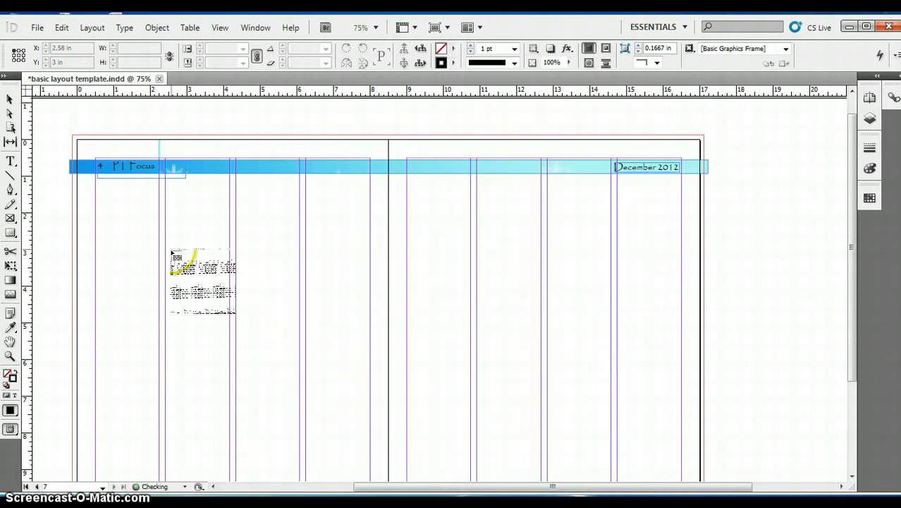
Place the article text in the first column as a frame about 1.68 in wide and 3.75 in tall.
left_click_drag(97, 200, 161, 262)
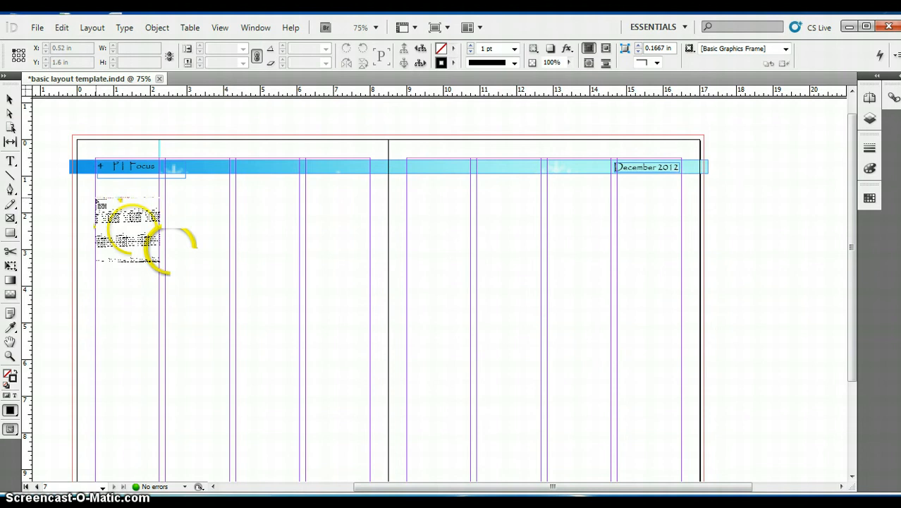
left_click_drag(141, 233, 143, 229)
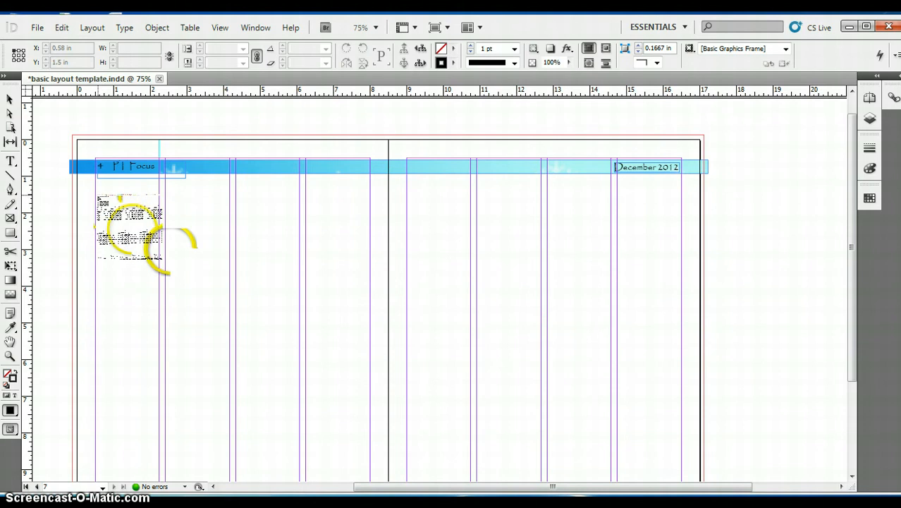
left_click_drag(163, 244, 157, 331)
left_click(156, 288)
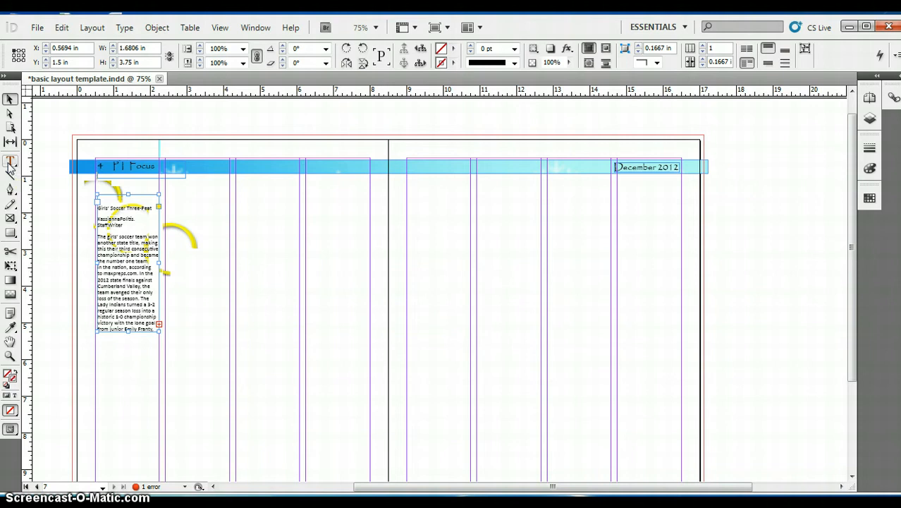
Create a separate text frame beside the article and move the headline "Girls' Soccer Three-Peat" into it.
left_click(9, 161)
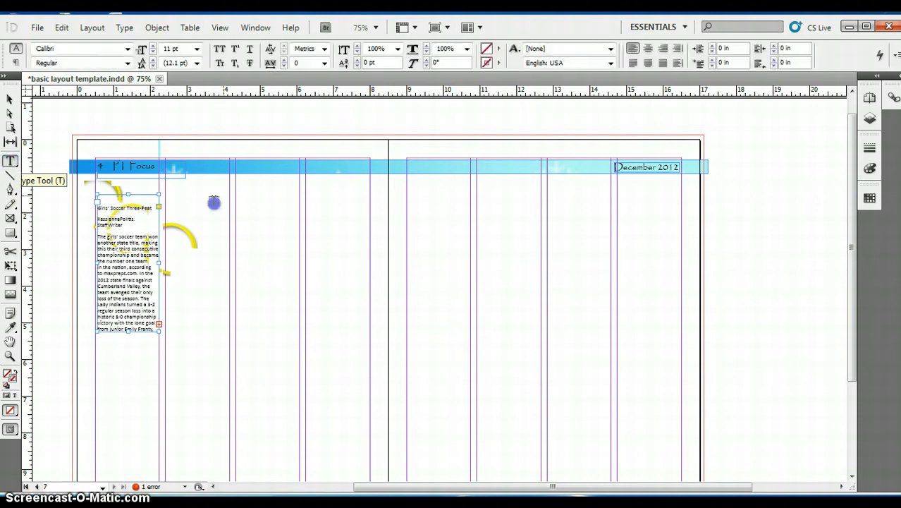
left_click_drag(215, 202, 297, 236)
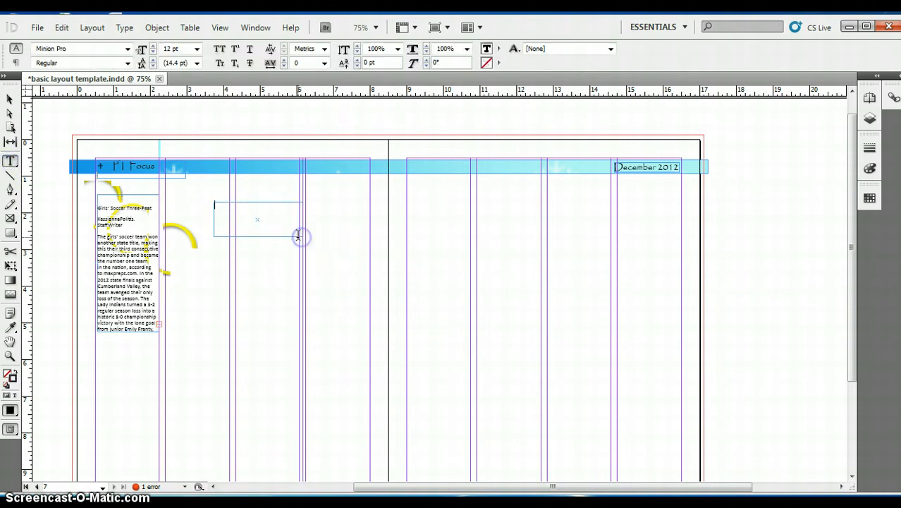
left_click(151, 207)
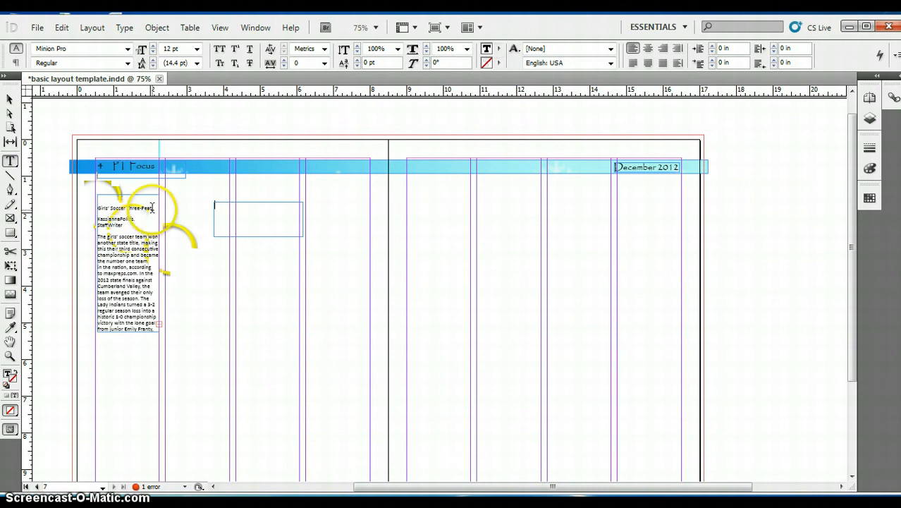
left_click(59, 28)
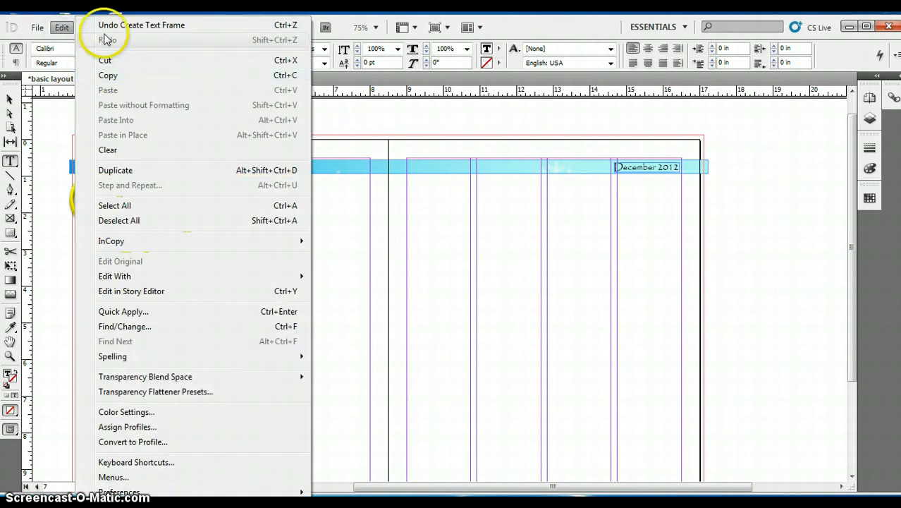
left_click(105, 62)
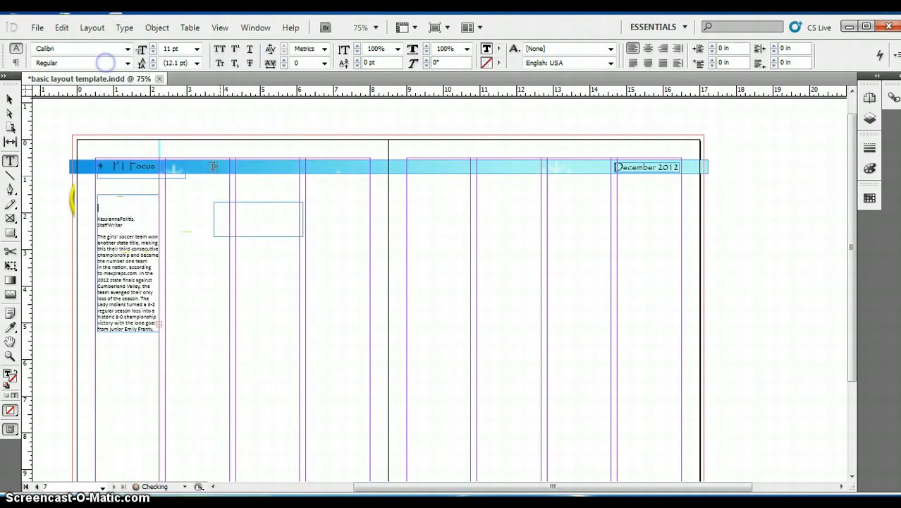
left_click(228, 219)
right_click(229, 222)
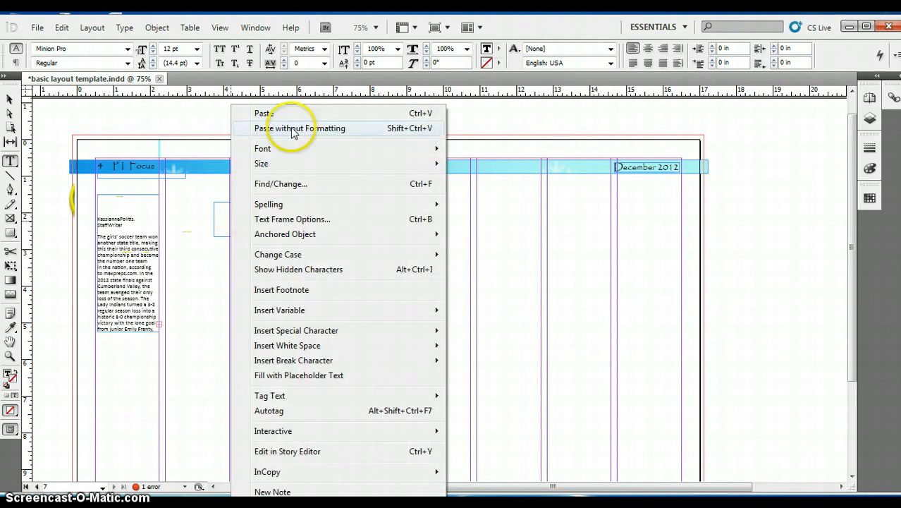
left_click(272, 113)
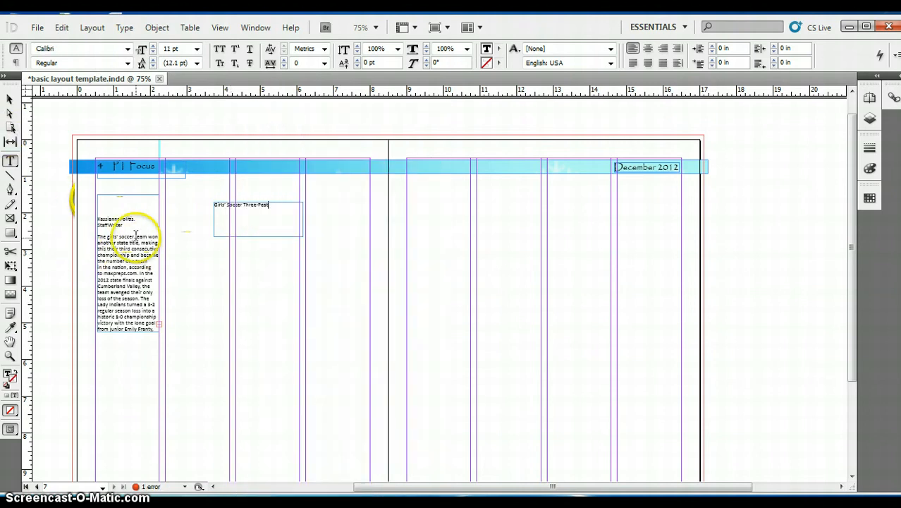
Draw another text frame below the headline frame, about 2.42 by 0.86 in, and move the writer's byline into it.
left_click_drag(203, 275, 292, 306)
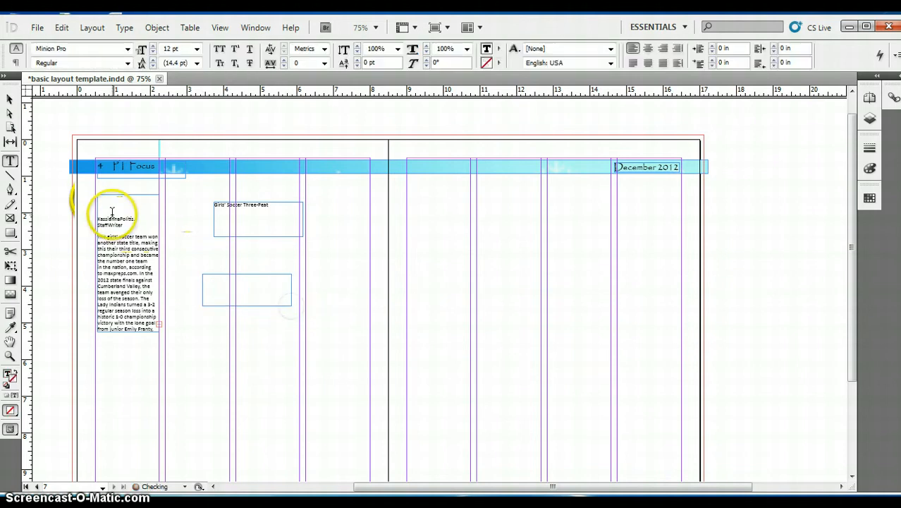
left_click_drag(97, 236, 81, 201)
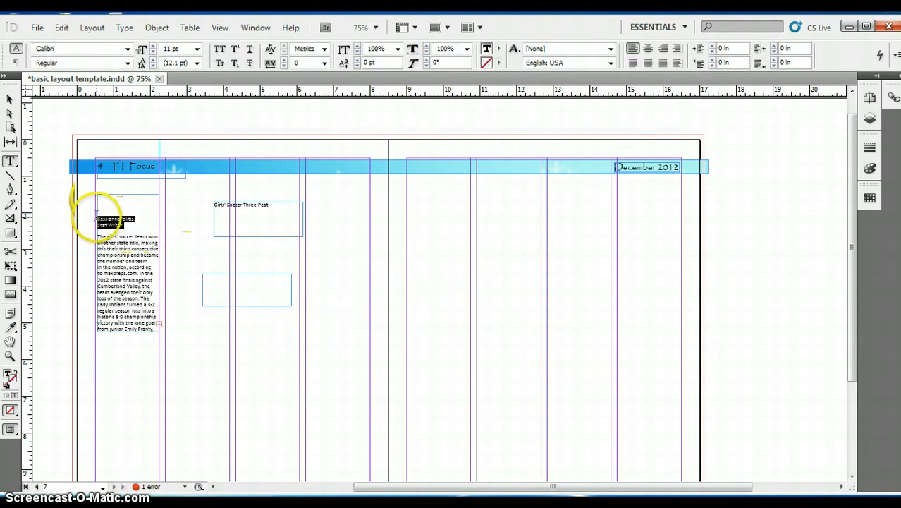
left_click(62, 29)
left_click(106, 59)
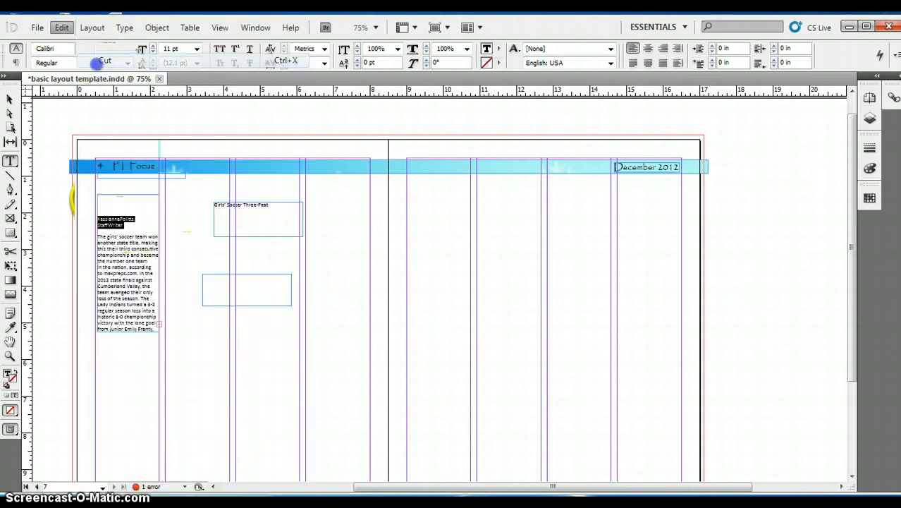
right_click(221, 288)
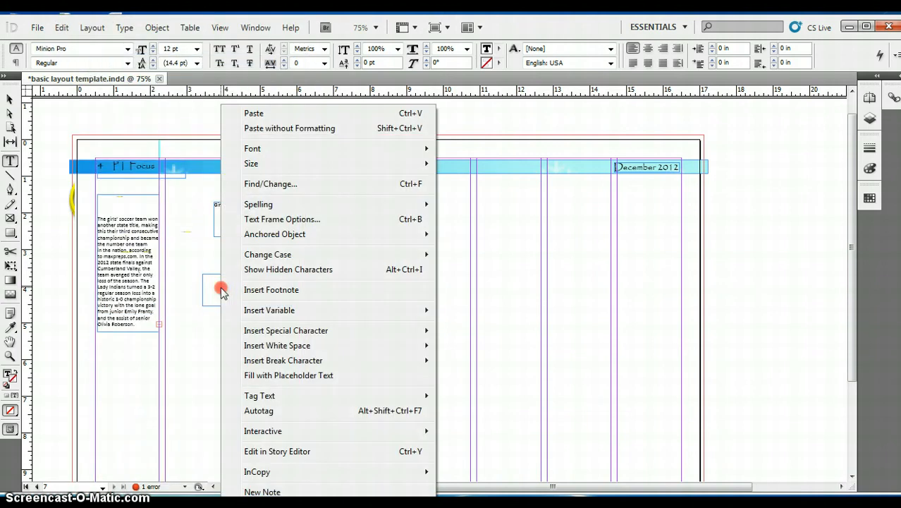
left_click(251, 115)
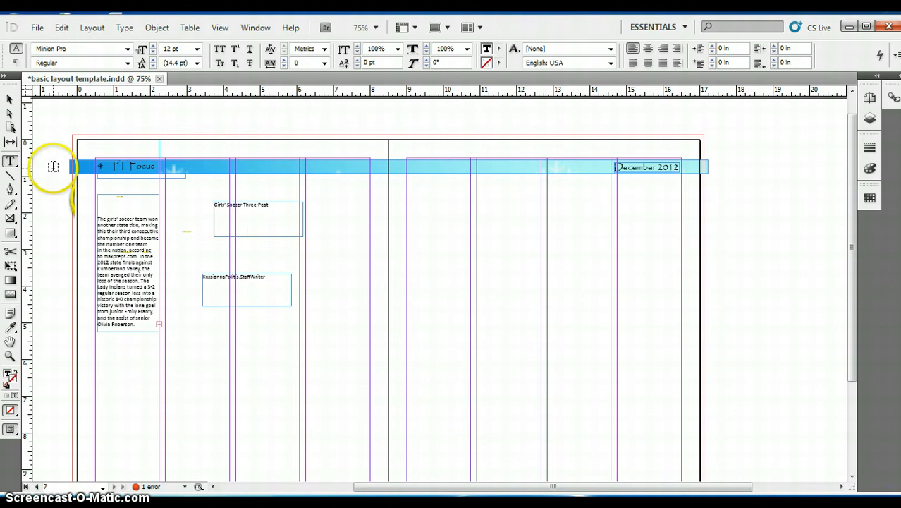
Move the headline and byline frames out of the way onto the right-hand page.
left_click(10, 100)
left_click_drag(254, 215, 520, 241)
left_click_drag(289, 296, 616, 331)
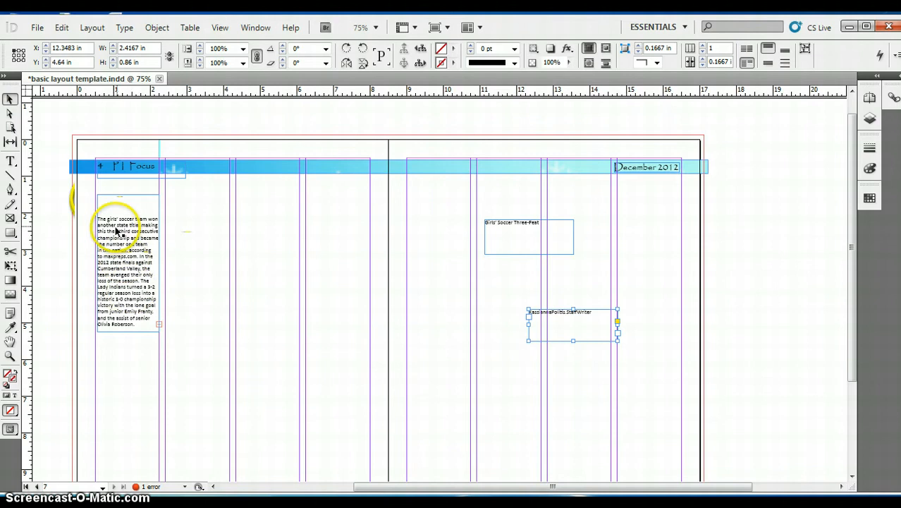
Remove the empty lines at the start of the article and indent its first paragraph with a tab.
double_click(119, 200)
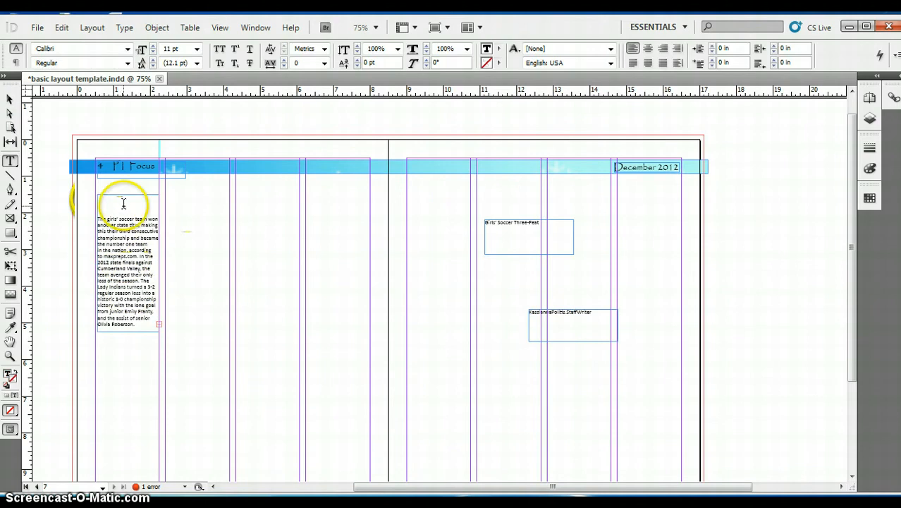
key("Delete")
key("Delete")
key("Delete")
key("Delete")
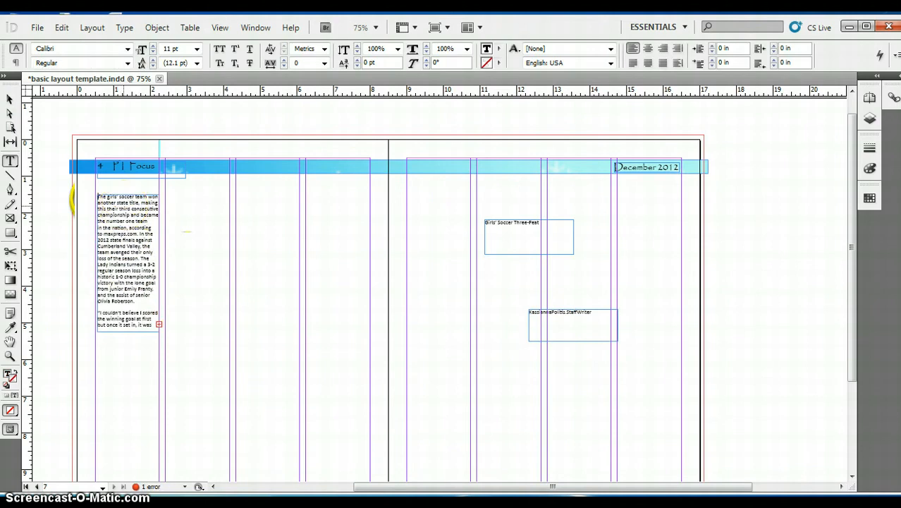
key("Tab")
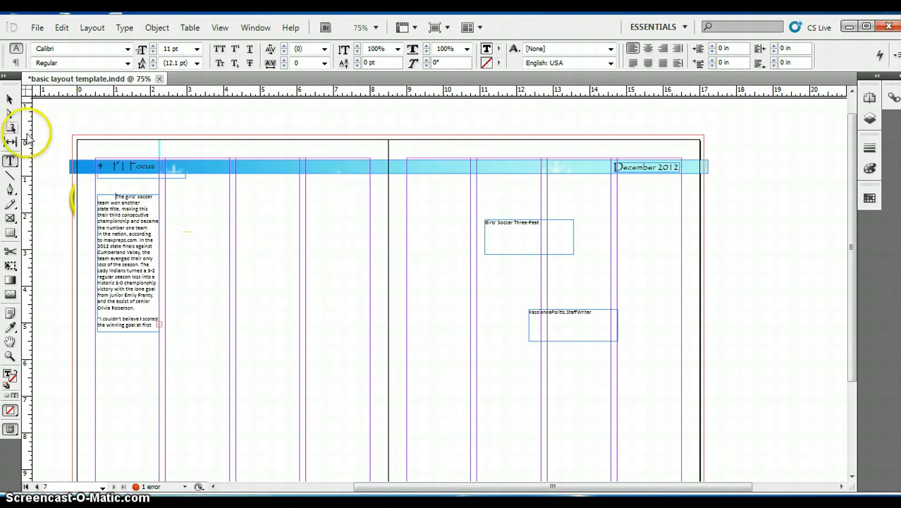
Flow the first column's overset text into a linked second-column frame, about 1.83 by 3.75 in.
left_click(10, 99)
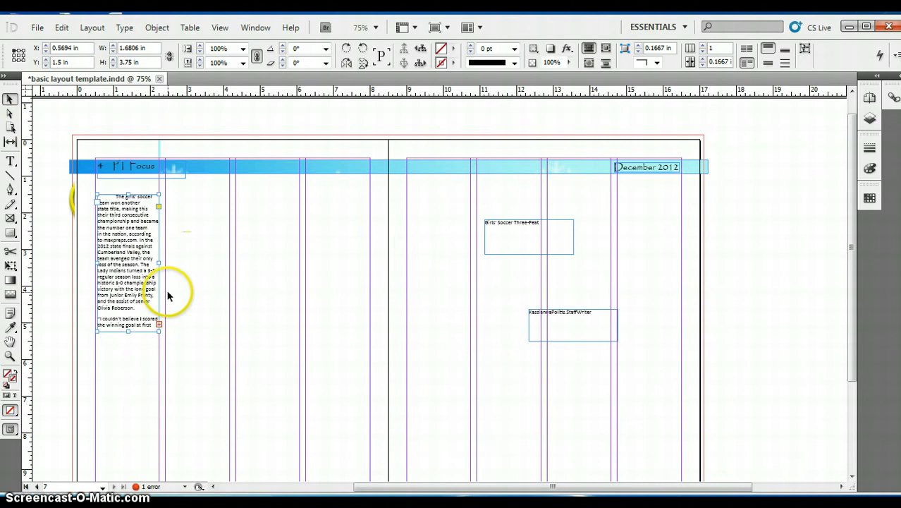
left_click(159, 325)
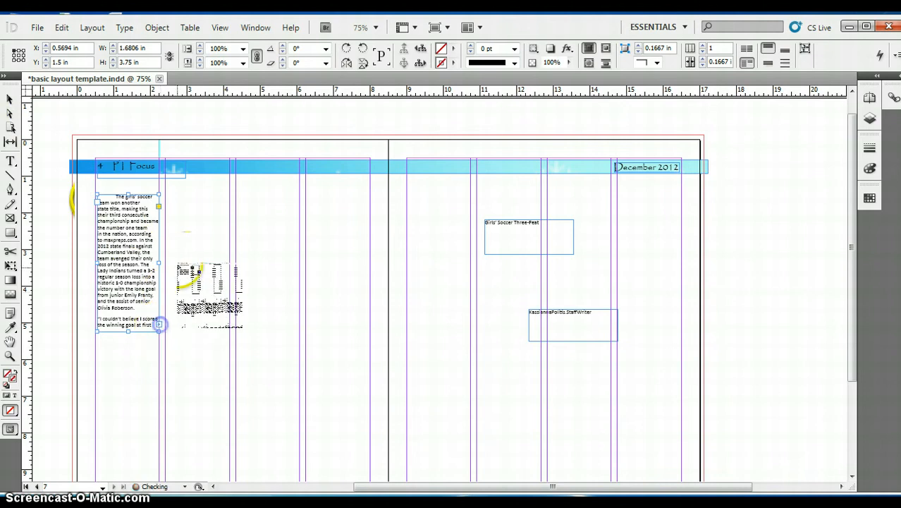
left_click_drag(166, 199, 233, 331)
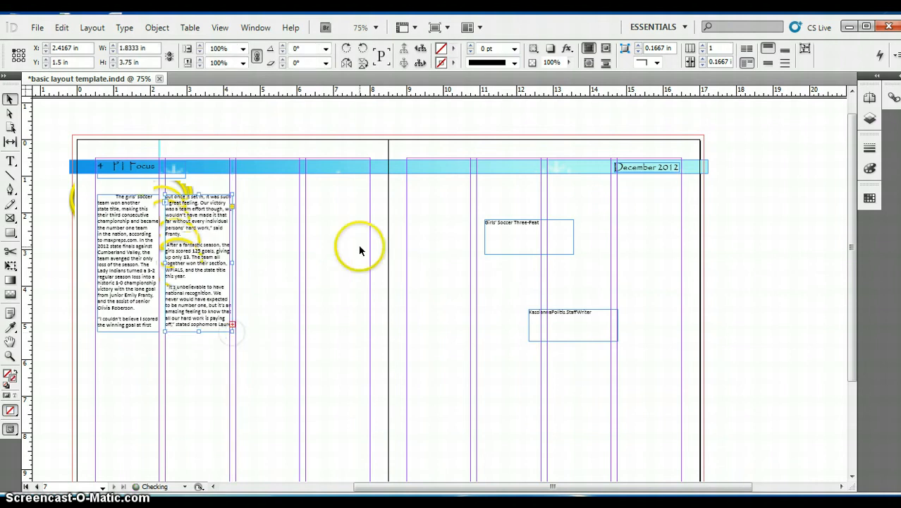
Continue the overset text in linked third- and fourth-column frames, about 1.83 by 3.57 in and 1.68 by 3.75 in.
left_click(234, 325)
left_click(239, 195)
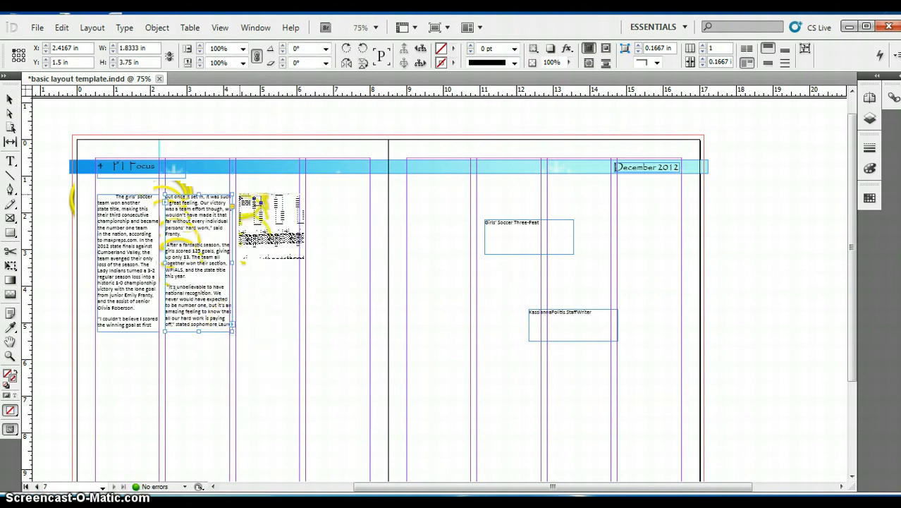
left_click_drag(259, 203, 347, 328)
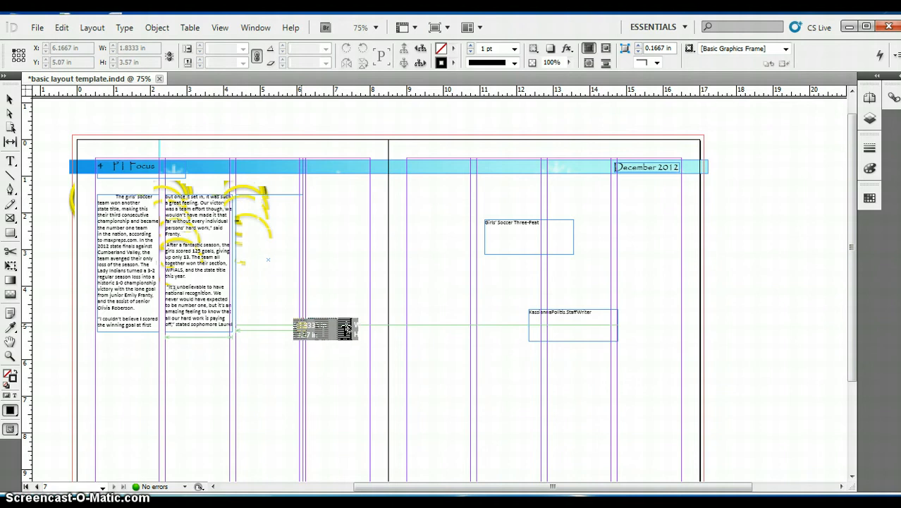
key("Escape")
left_click_drag(302, 309, 367, 331)
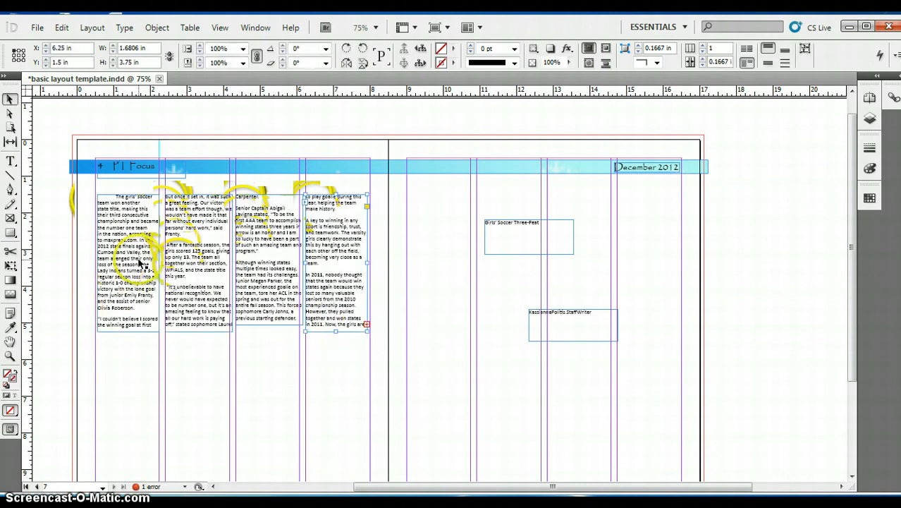
Move the four article columns down so that their upper edges align at about Y 2.02 in.
left_click_drag(125, 285, 282, 284)
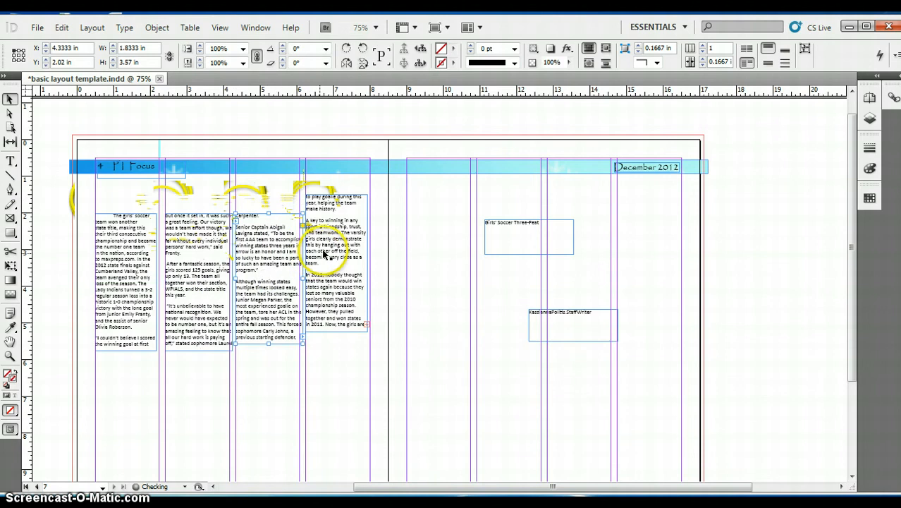
left_click_drag(325, 255, 380, 277)
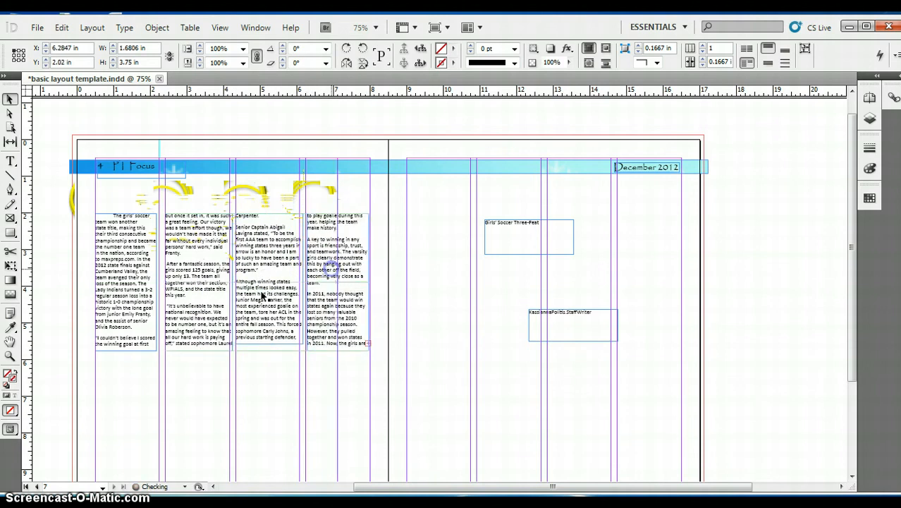
left_click(151, 350)
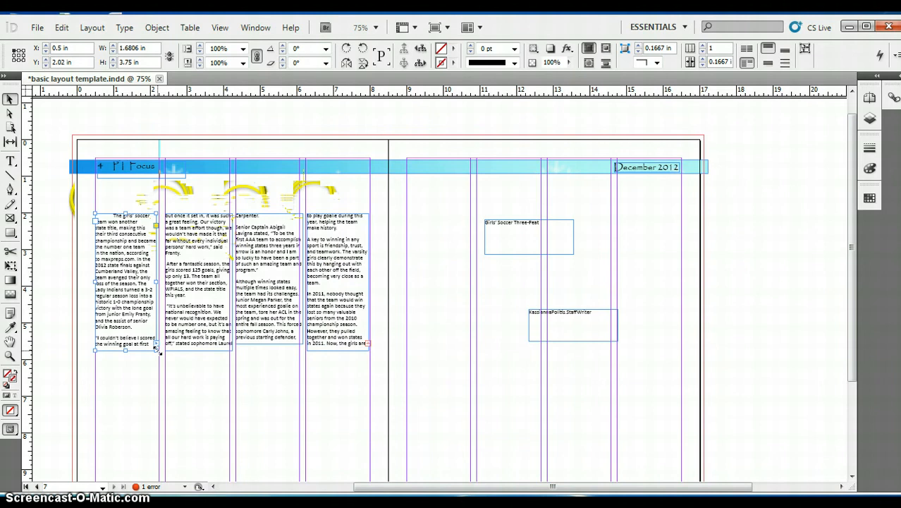
Resize the first article column to 1.75 by 3.57 in and narrow the third column to 1.75 in.
left_click_drag(155, 348, 233, 346)
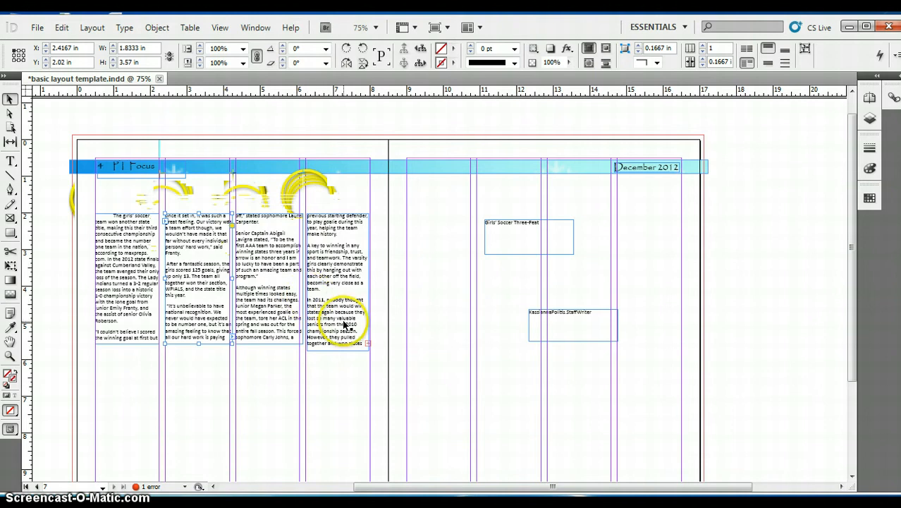
left_click(304, 345)
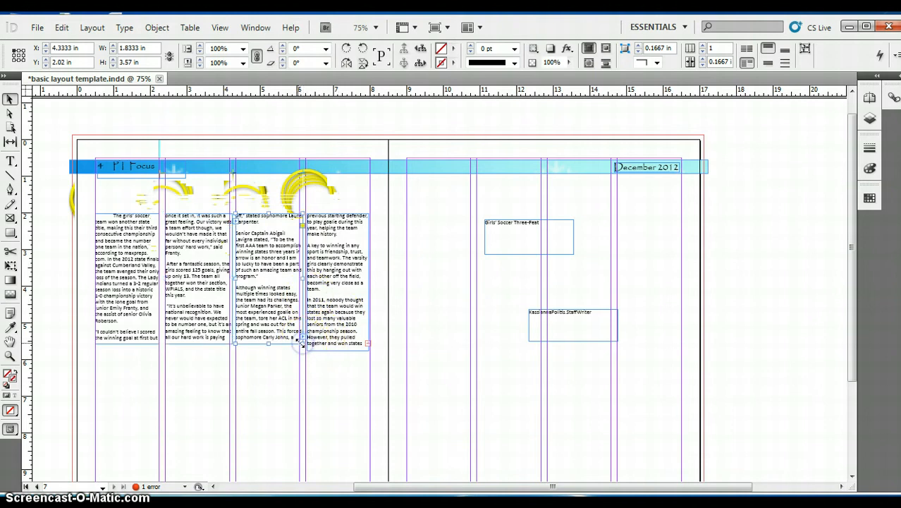
left_click(299, 344)
left_click(301, 343)
left_click_drag(301, 343, 298, 346)
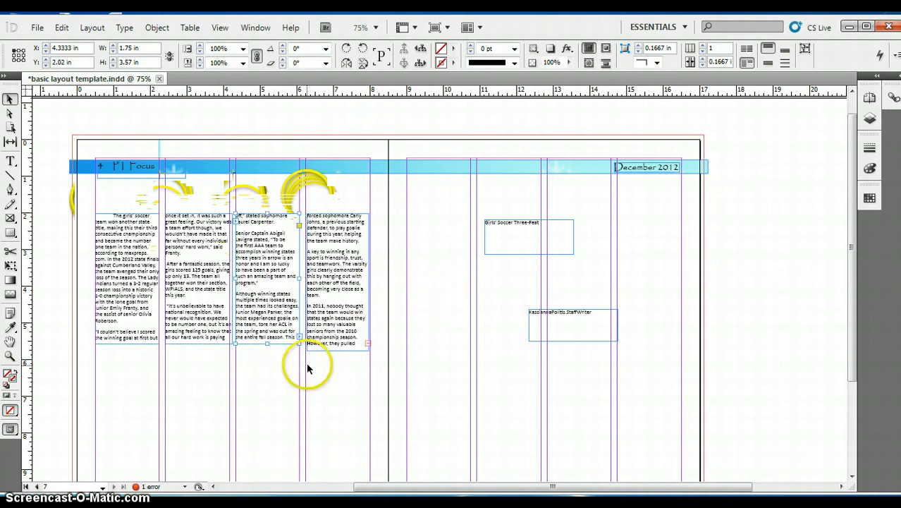
Lengthen the fourth column frame to about 6.6 in so that it holds the rest of the article.
left_click(346, 354)
left_click_drag(337, 351, 339, 455)
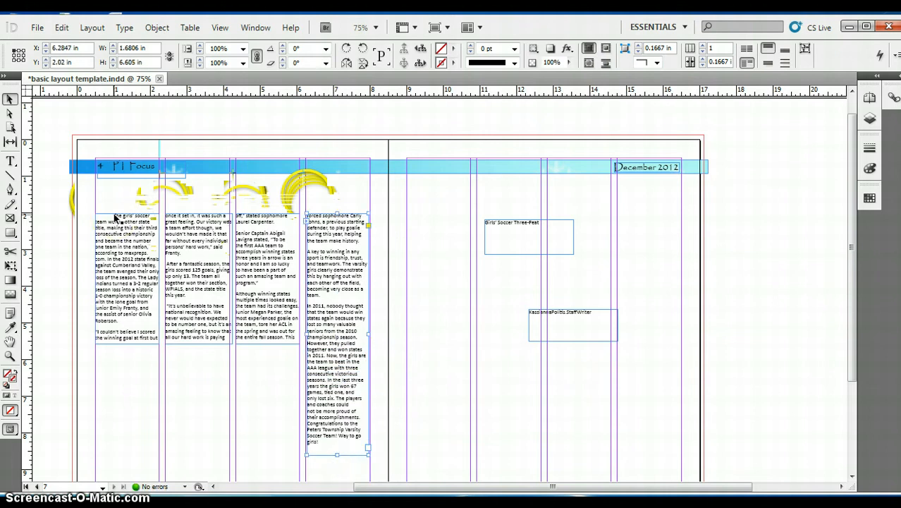
Indent the paragraphs beginning "I couldn't believe", "After a fantastic season" and "It's unbelievable" with a tab each.
double_click(98, 333)
left_click(110, 321)
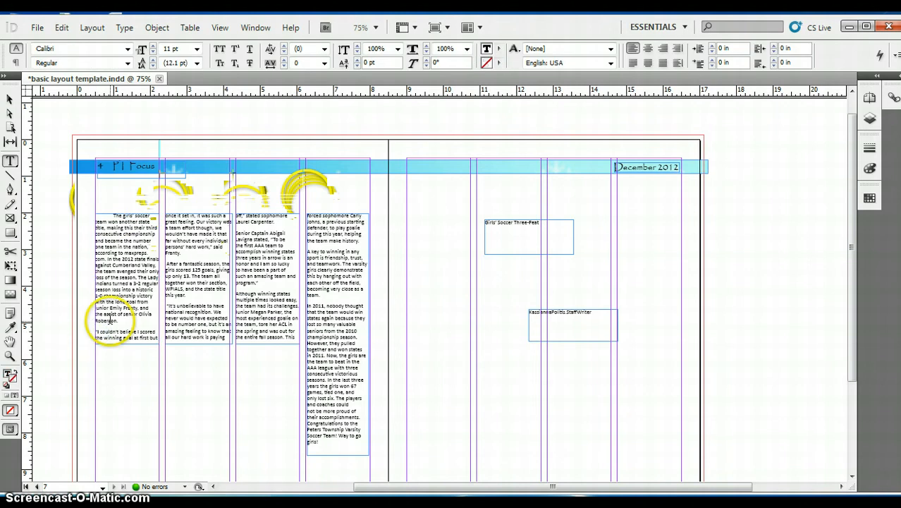
key("Tab")
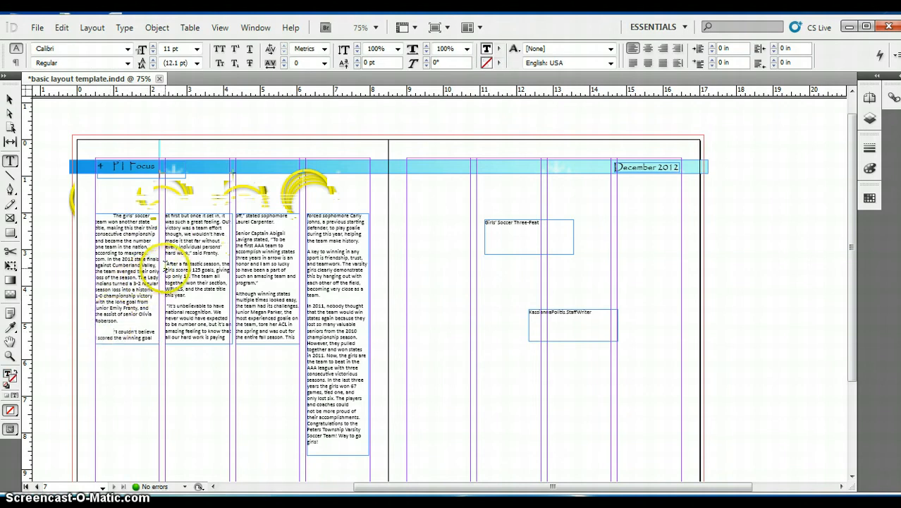
left_click(220, 271)
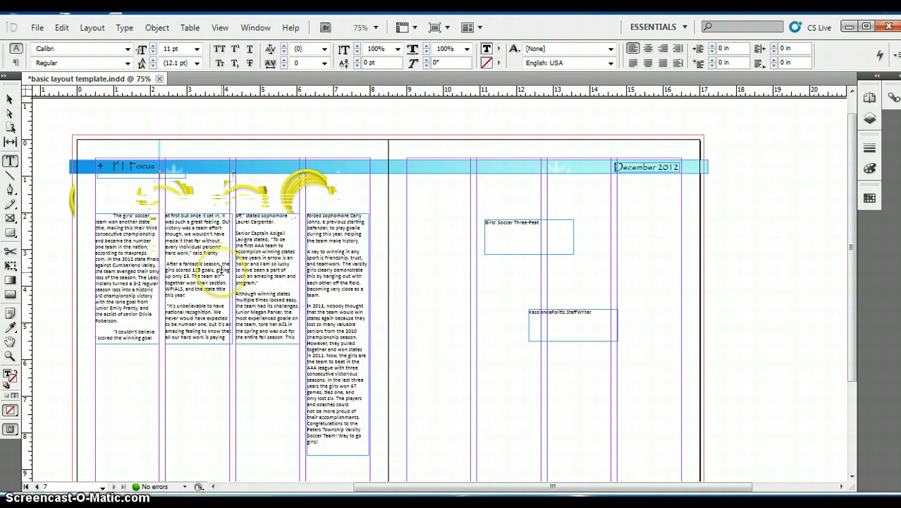
key("Tab")
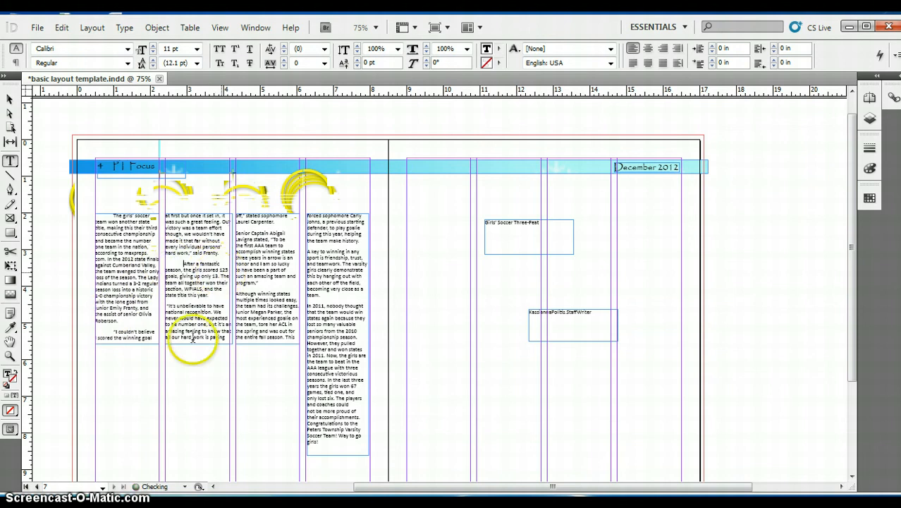
left_click(169, 306)
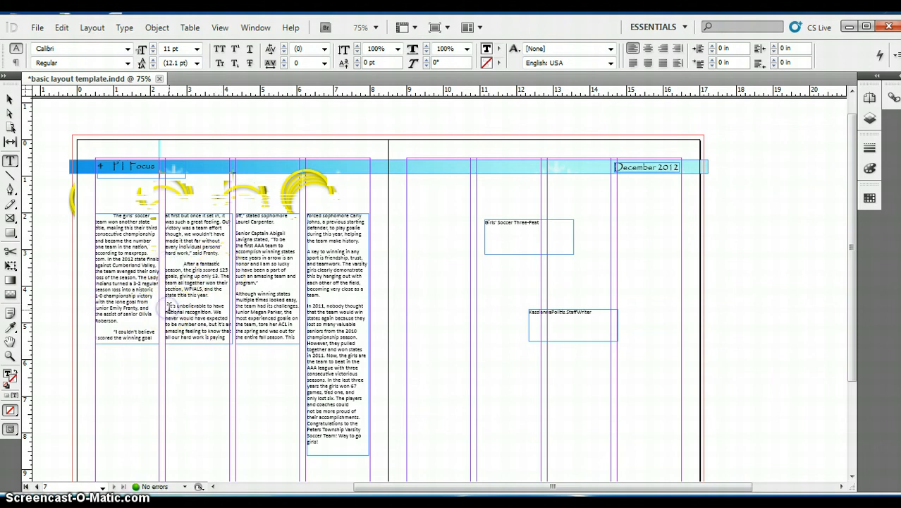
key("Tab")
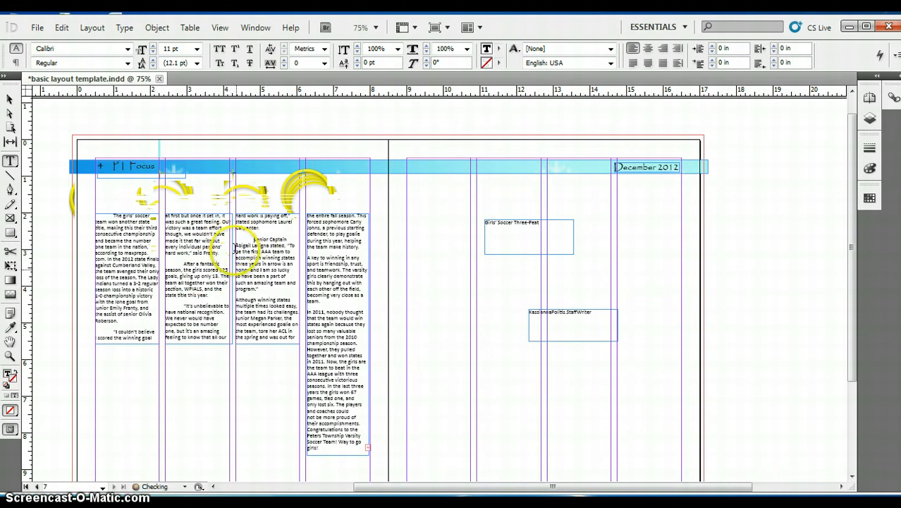
Indent the paragraphs beginning "Senior Captain", "Although winning", "A key to winning" and "In 2011" with a tab each.
key("Tab")
left_click(238, 299)
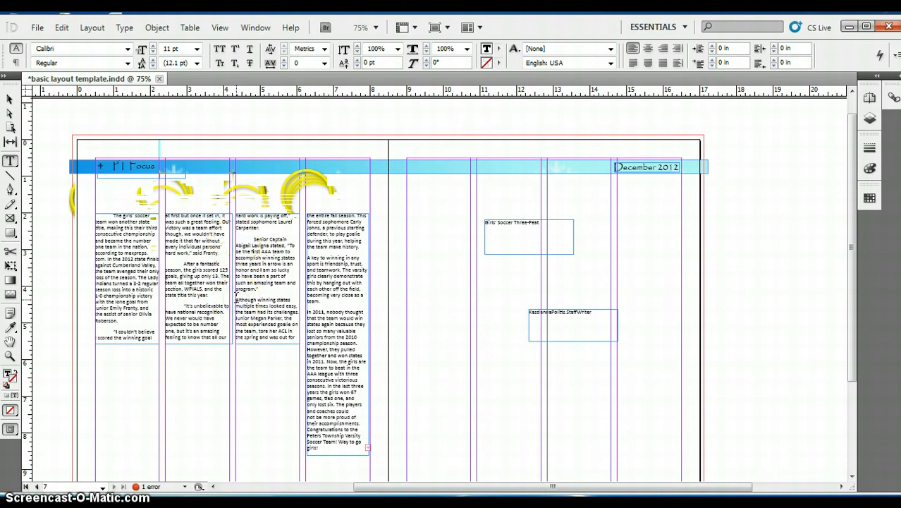
key("Tab")
left_click(308, 261)
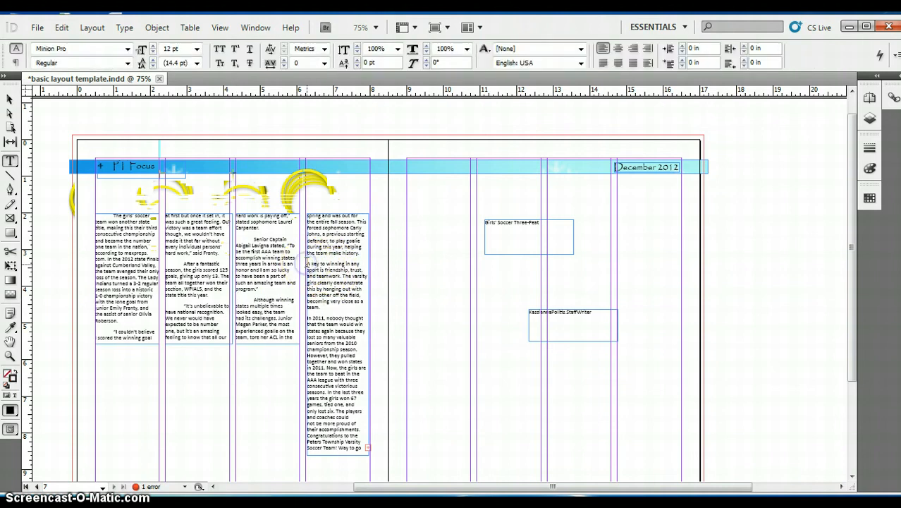
key("Tab")
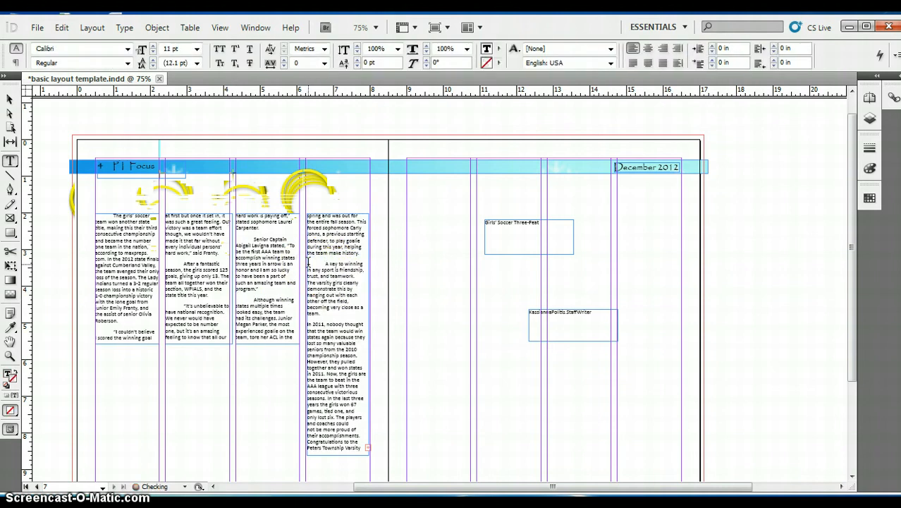
left_click(313, 322)
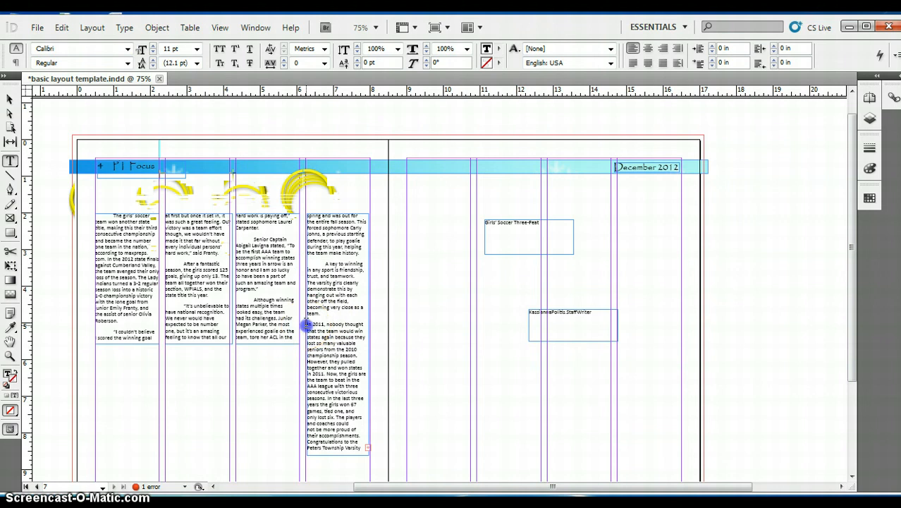
key("Tab")
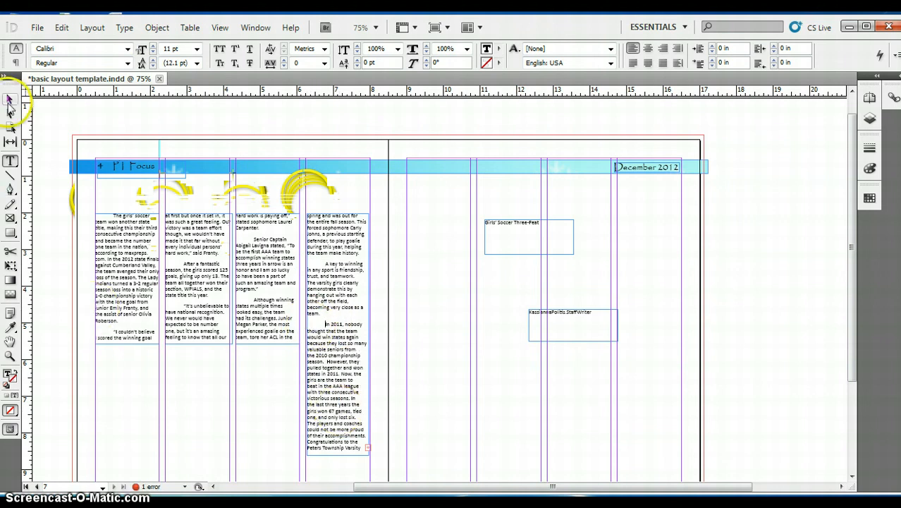
Lengthen the third column frame downward and extend the second and first columns to a height of 3.94 in.
left_click(10, 101)
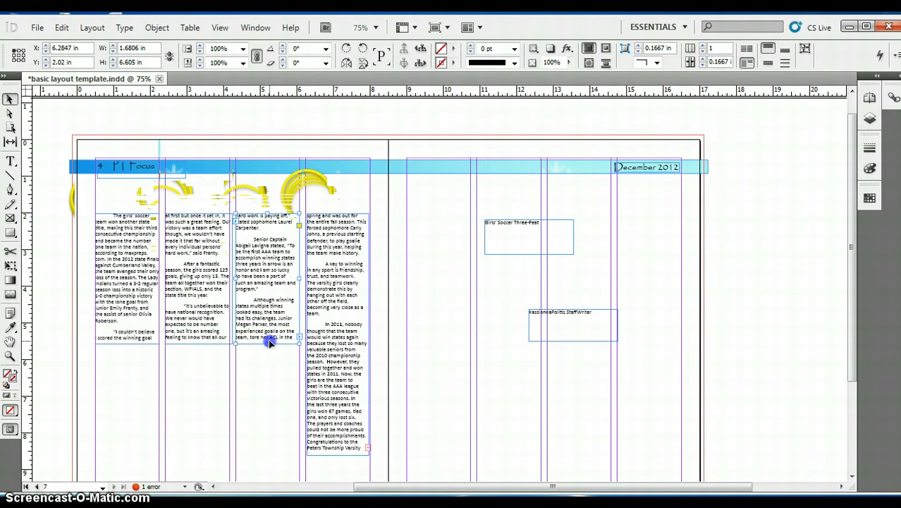
left_click_drag(269, 344, 268, 364)
left_click(192, 344)
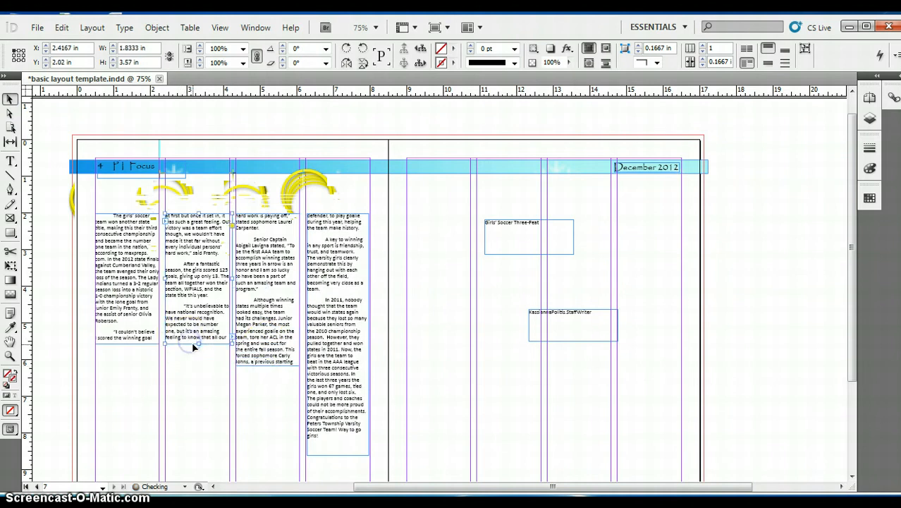
left_click_drag(200, 344, 200, 357)
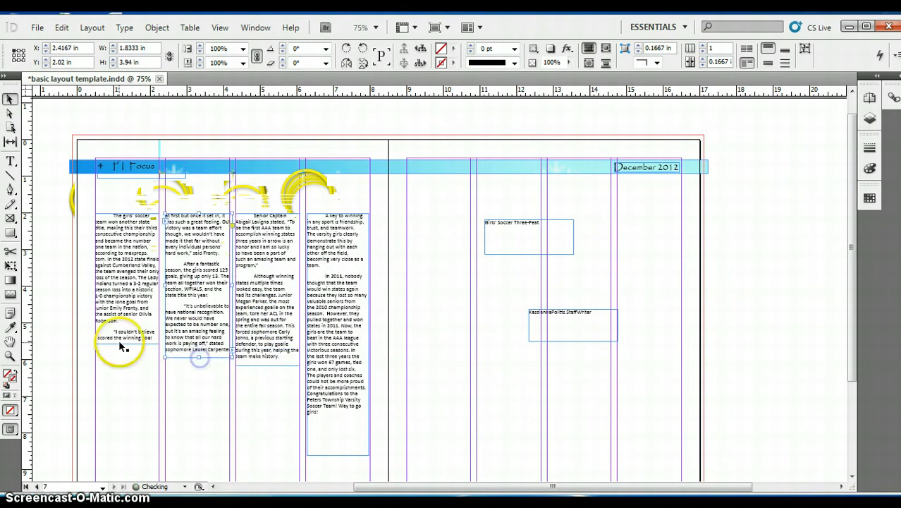
left_click(117, 342)
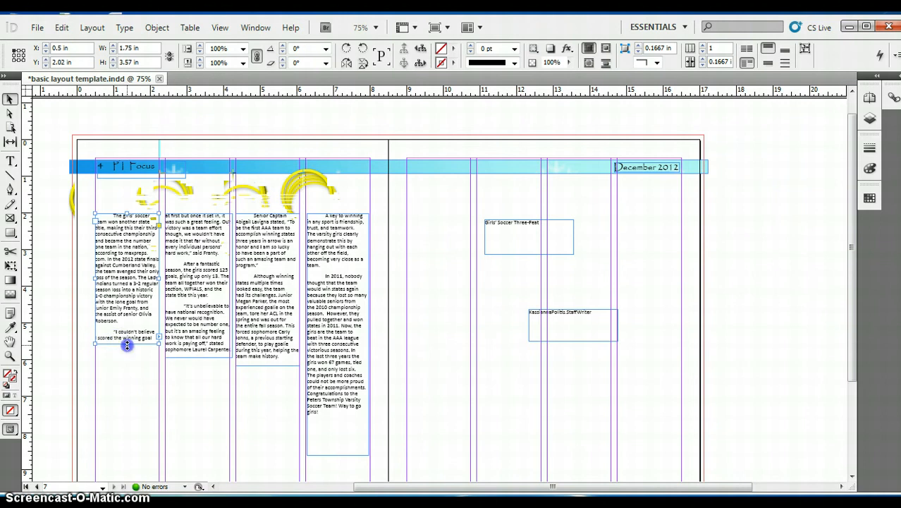
left_click_drag(127, 344, 127, 357)
left_click(131, 303)
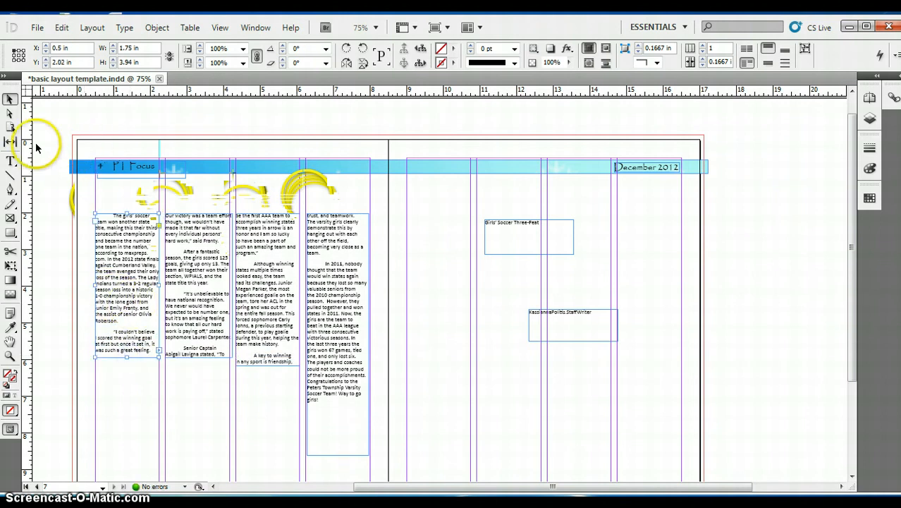
Select the article text across all four columns and set the space after paragraphs to 0 in.
left_click(10, 161)
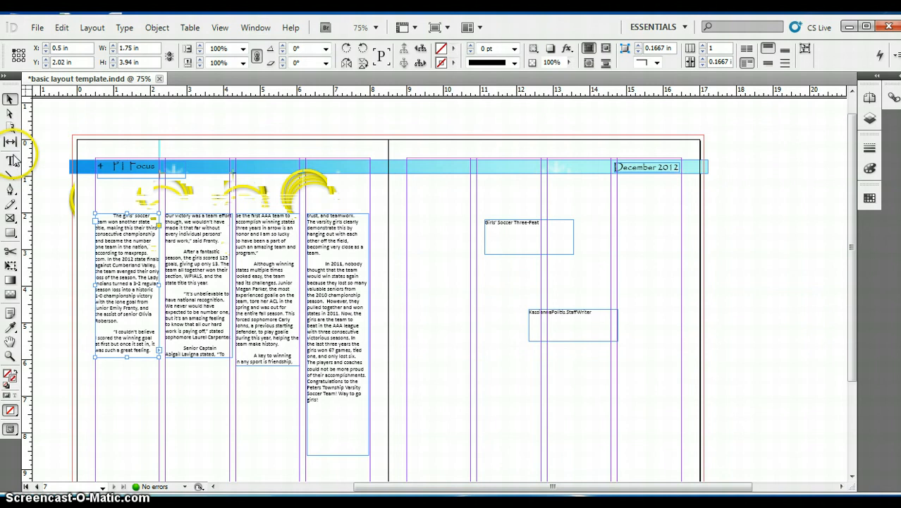
left_click(102, 216)
left_click_drag(102, 217, 370, 411)
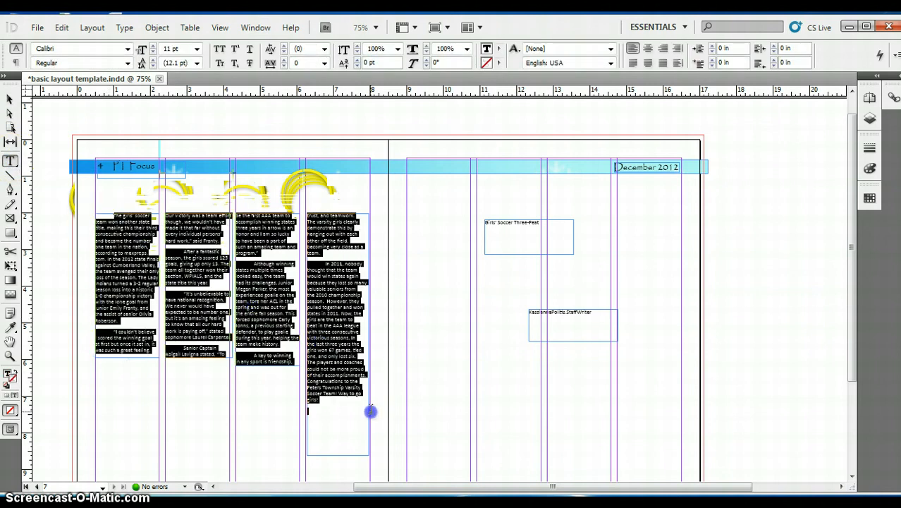
left_click(15, 62)
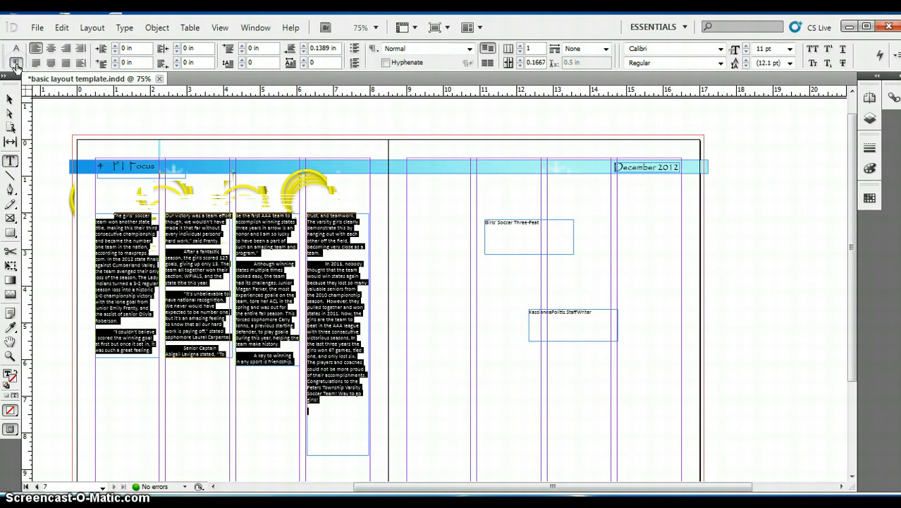
left_click(304, 49)
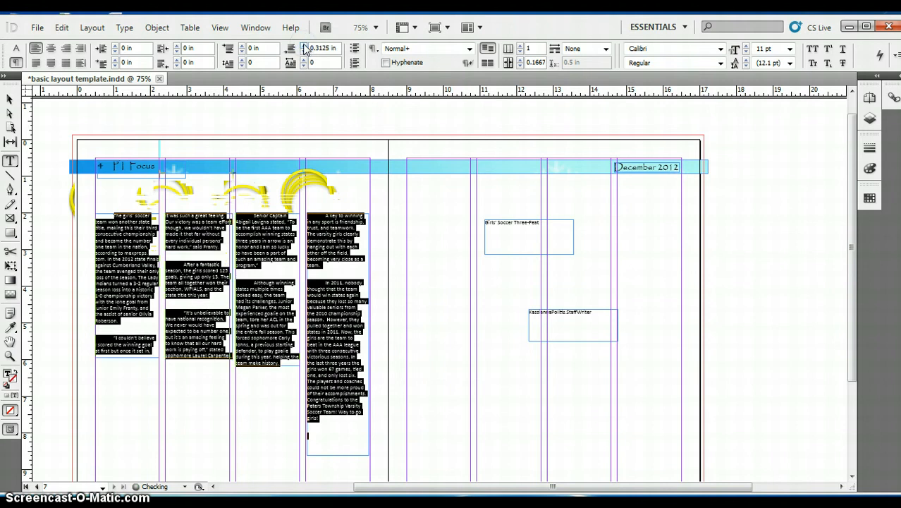
left_click(304, 56)
left_click(305, 55)
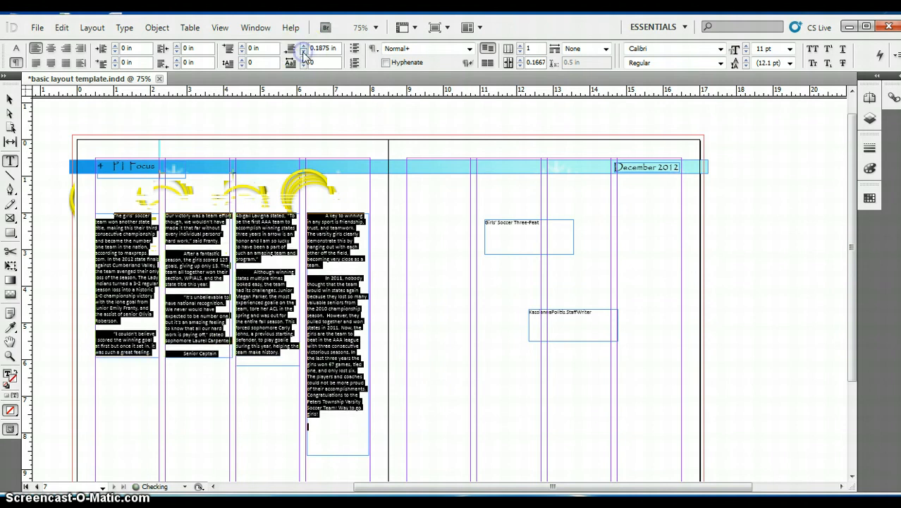
left_click(305, 56)
left_click(305, 55)
left_click(304, 56)
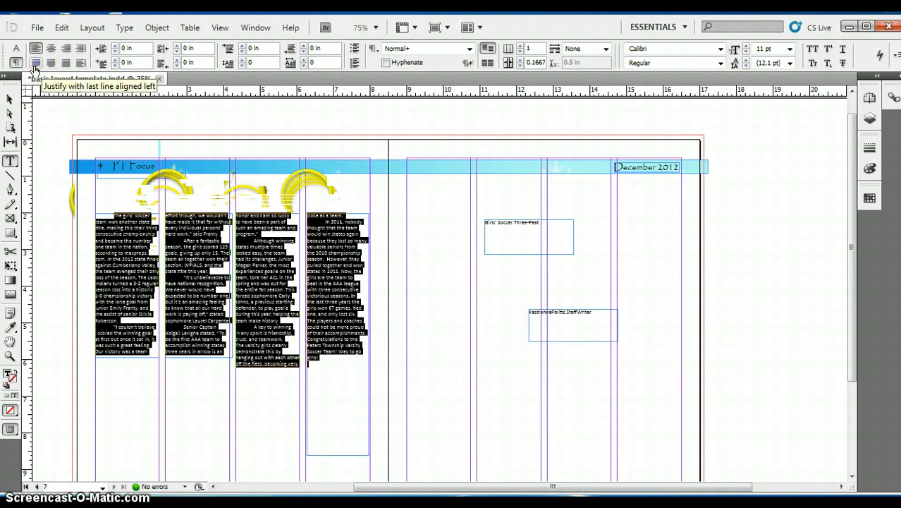
Justify the selected article text with the last line aligned left and deselect it.
left_click(34, 65)
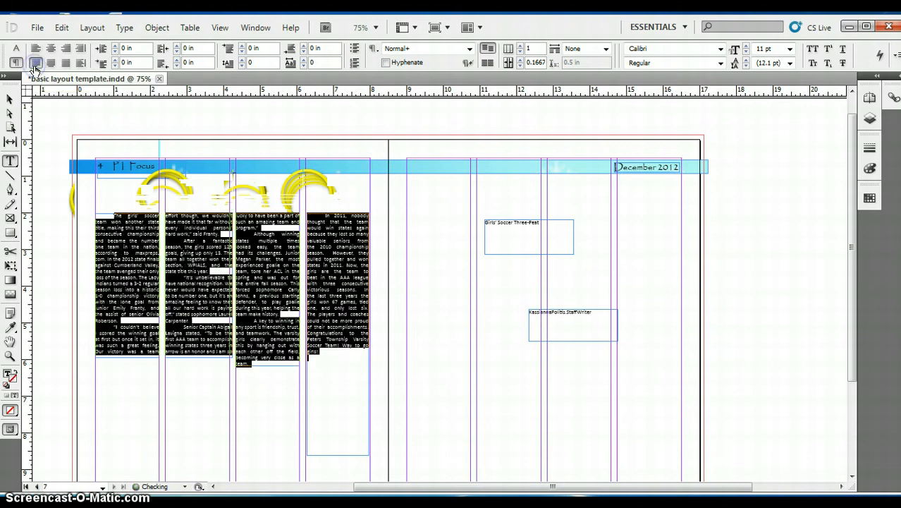
left_click(332, 460)
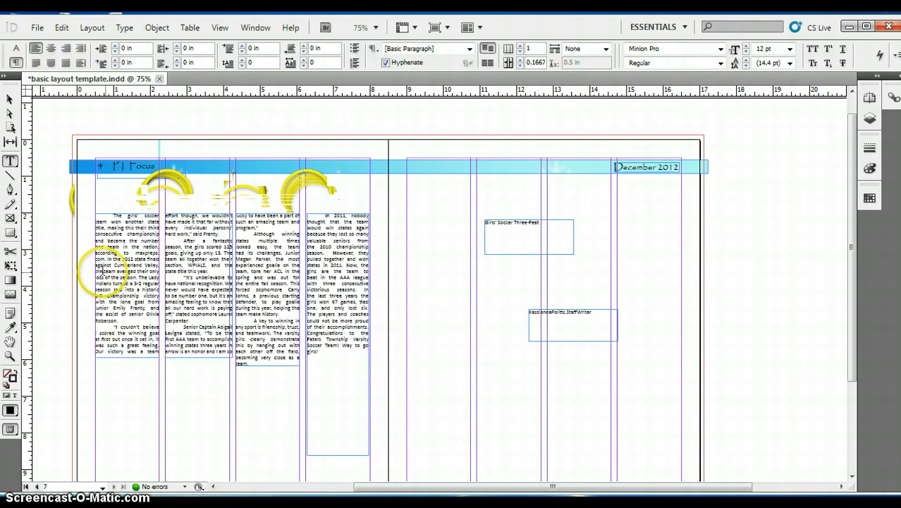
left_click(215, 281)
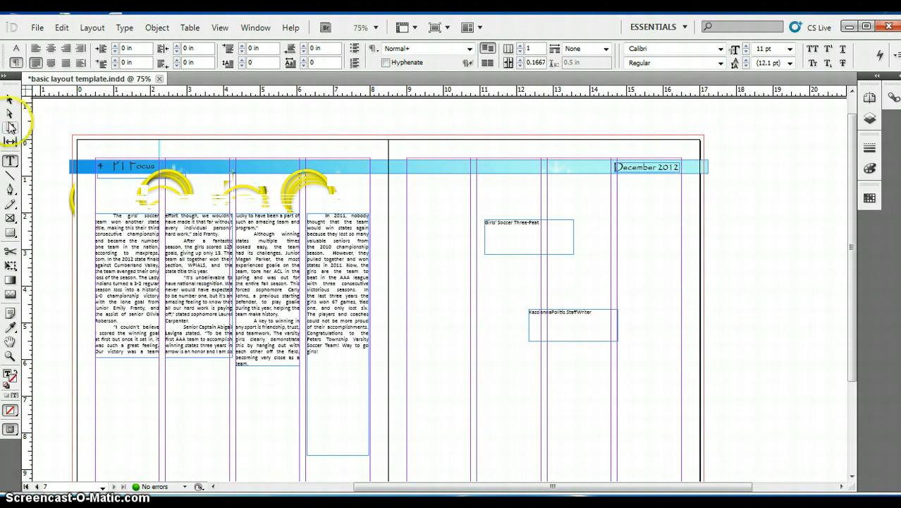
Narrow the second column frame to about 1.68 in to leave a gap before the third column.
left_click(10, 99)
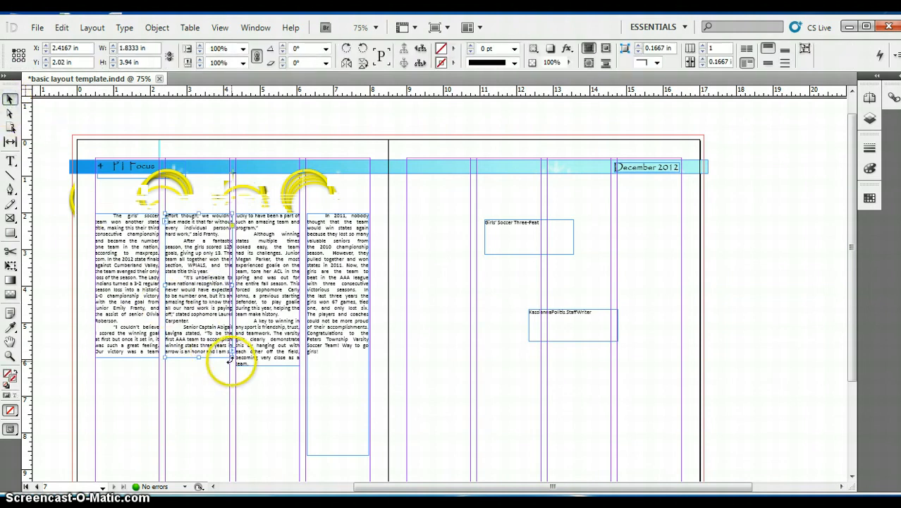
left_click_drag(231, 358, 272, 362)
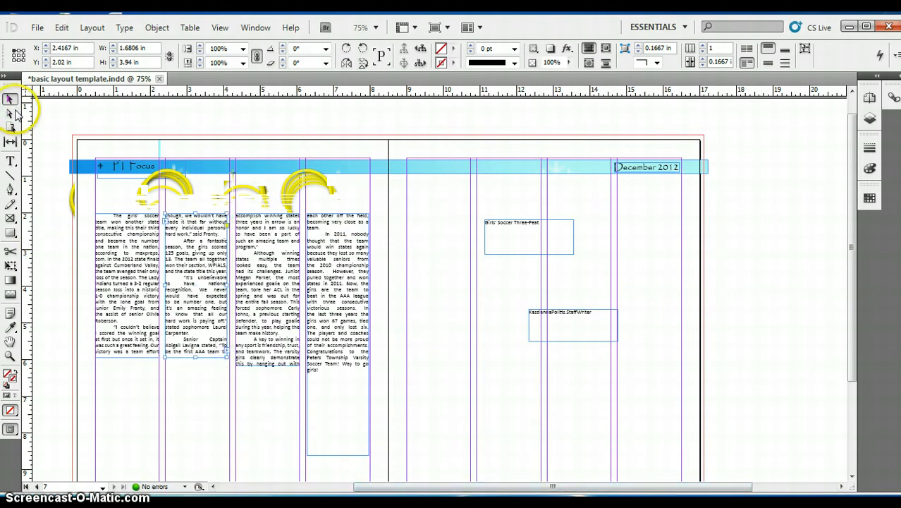
left_click(11, 161)
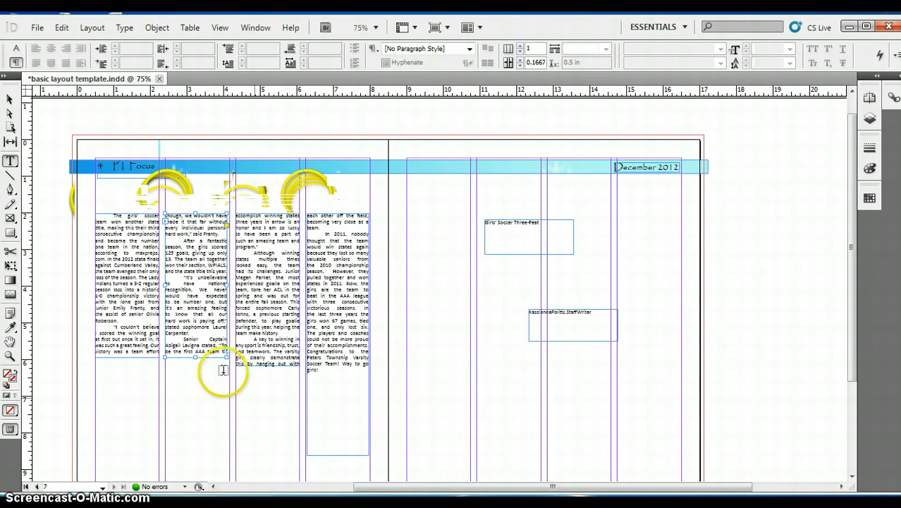
left_click(9, 98)
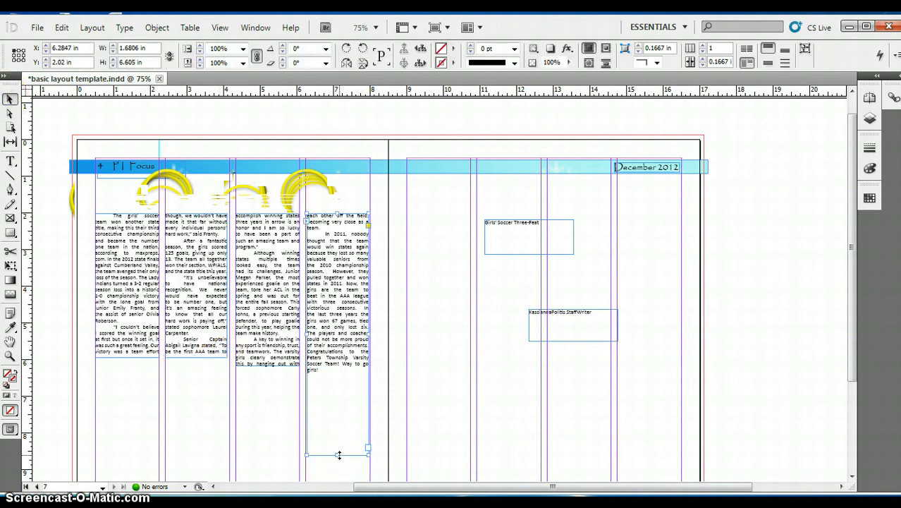
Resize the fourth, second and first article column frames to a height of 4.02 in.
left_click_drag(338, 454, 342, 364)
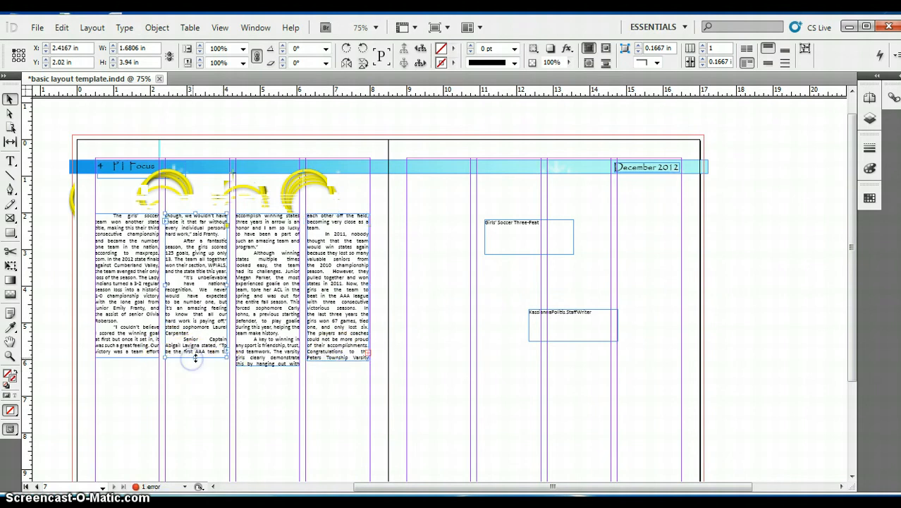
left_click_drag(196, 358, 199, 364)
left_click(141, 356)
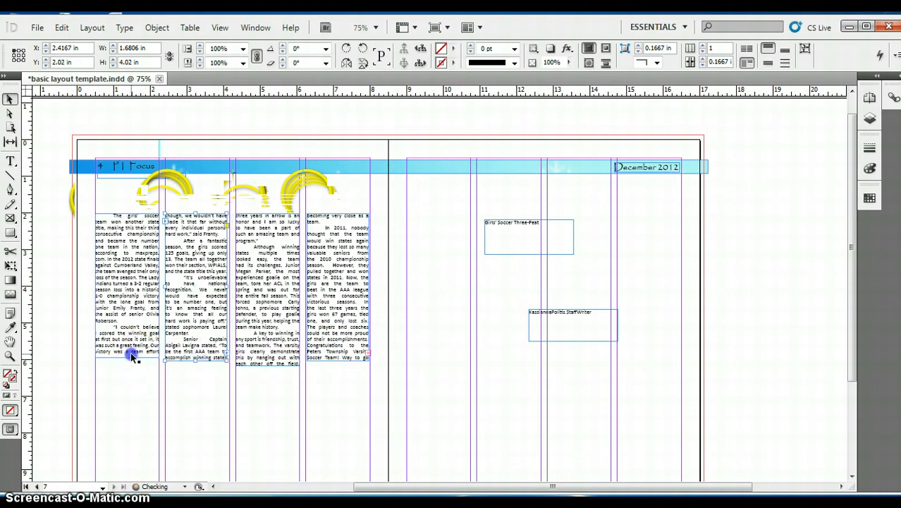
left_click_drag(127, 357, 128, 360)
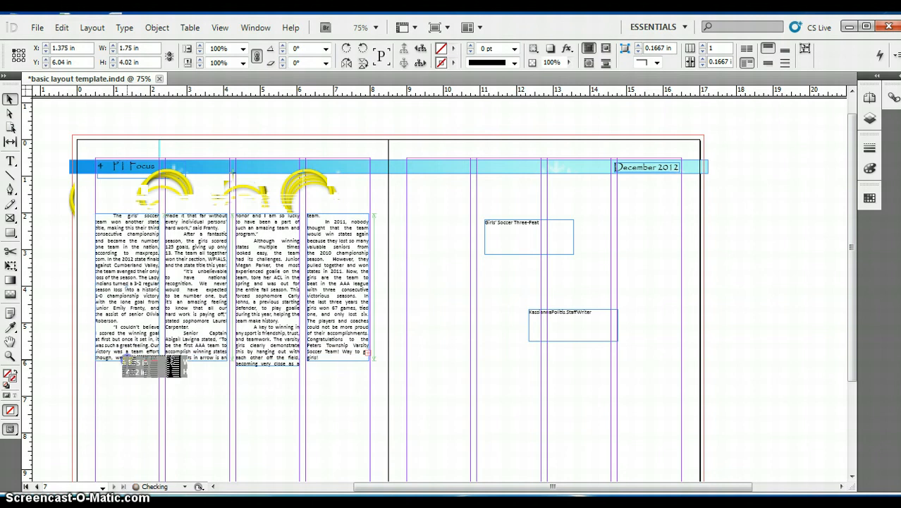
Shorten the third column frame to 4.1 in and lengthen the fourth column frame to about 4.32 in.
left_click(262, 360)
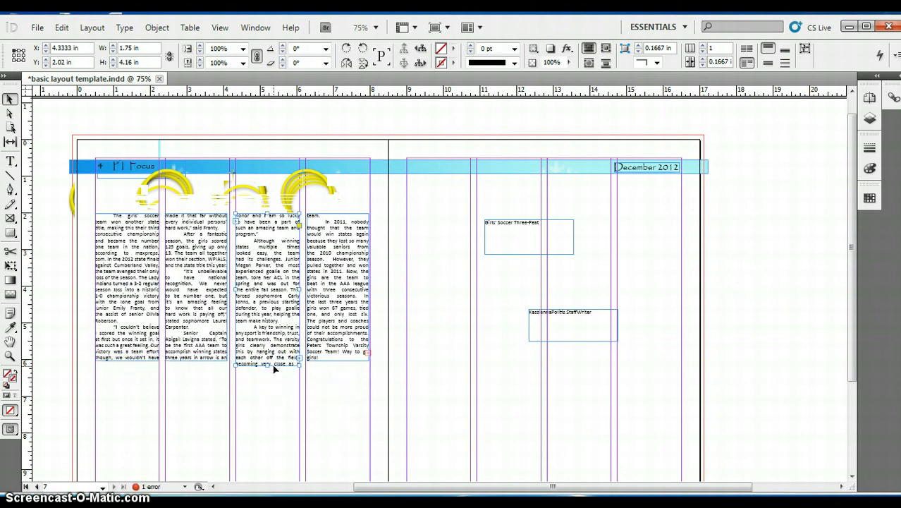
left_click_drag(267, 365, 264, 362)
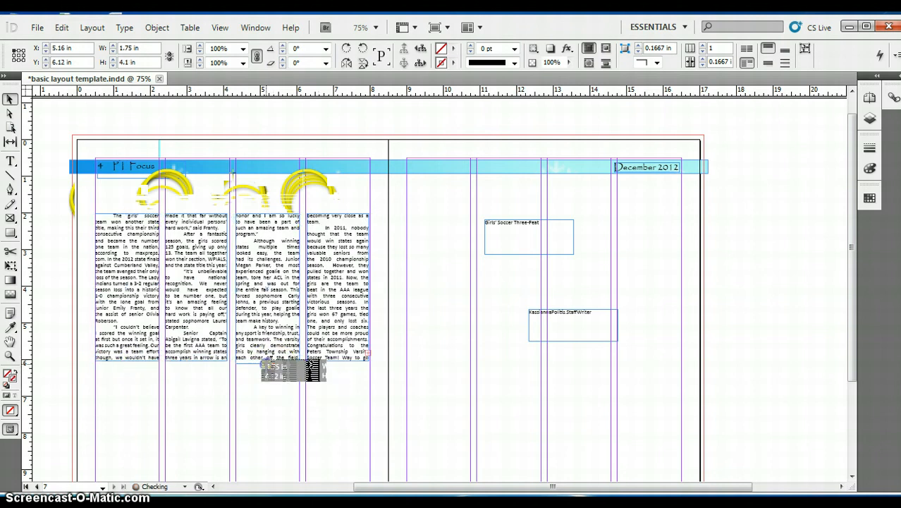
left_click(344, 360)
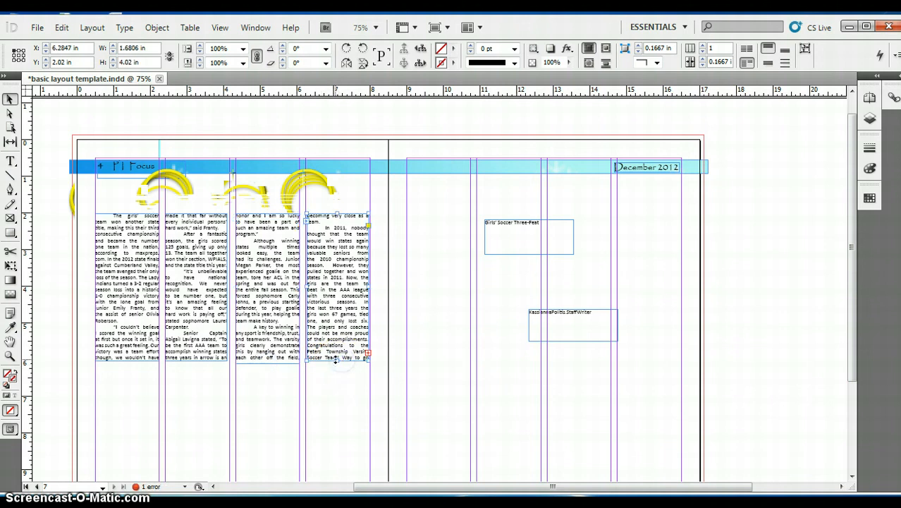
left_click_drag(338, 359, 338, 365)
left_click(338, 363)
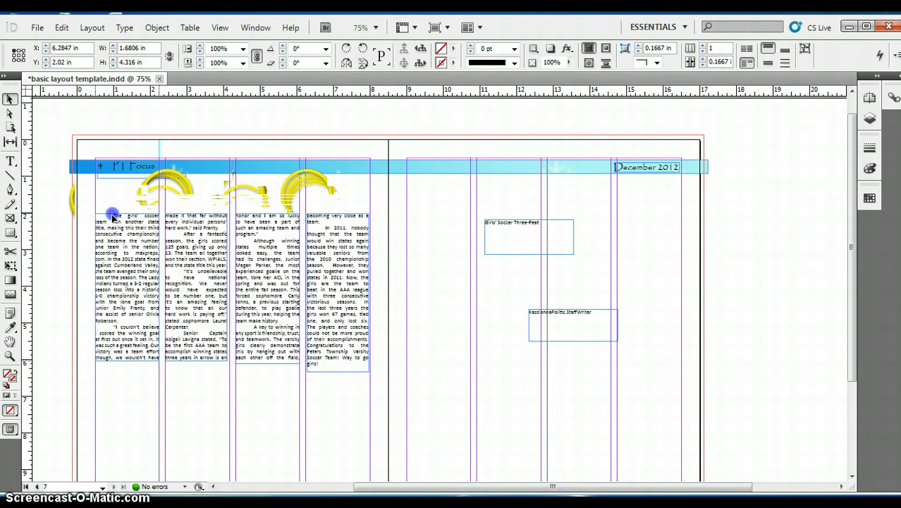
Adjust the third column frame's height to 4.12 in and widen the second column frame to 1.75 in.
left_click(113, 219)
left_click_drag(113, 217, 113, 215)
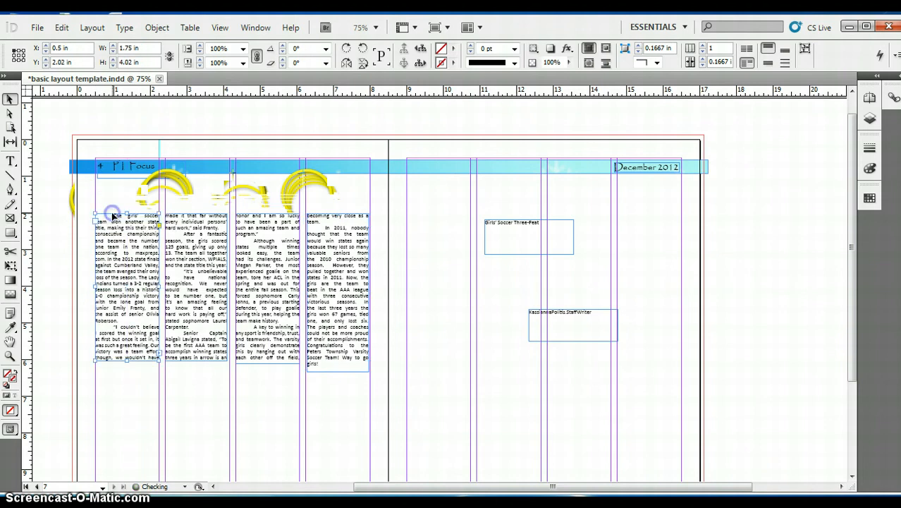
left_click(269, 361)
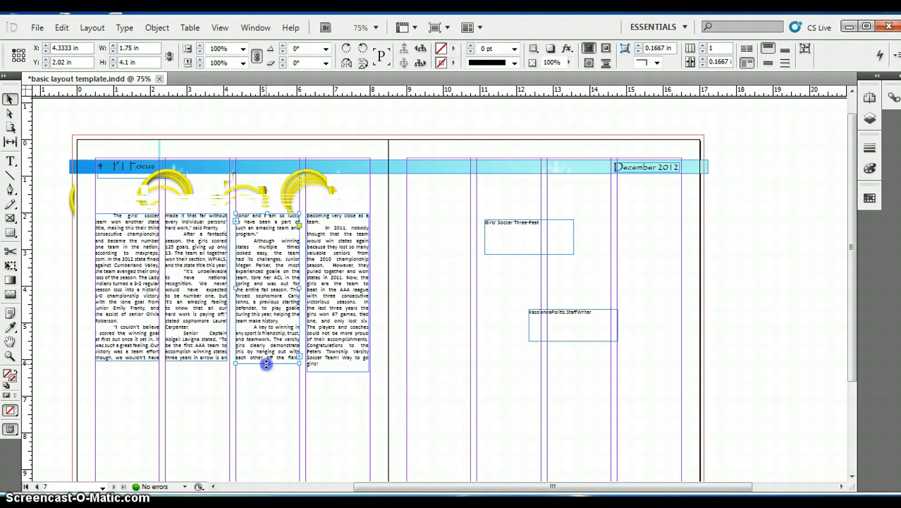
left_click_drag(266, 364, 266, 360)
left_click_drag(181, 378, 209, 361)
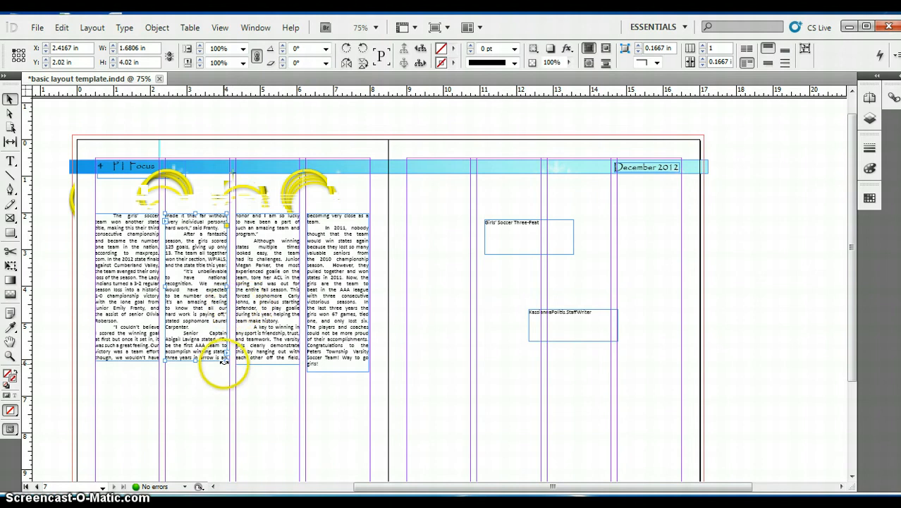
left_click_drag(226, 361, 230, 362)
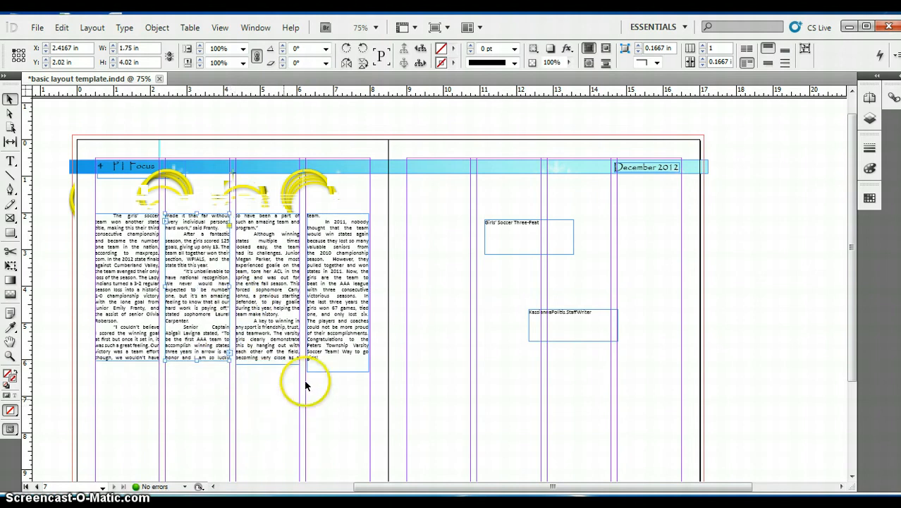
Shorten the fourth column frame to 4.12 in and lengthen the third column frame to 4.23 in.
left_click(318, 221)
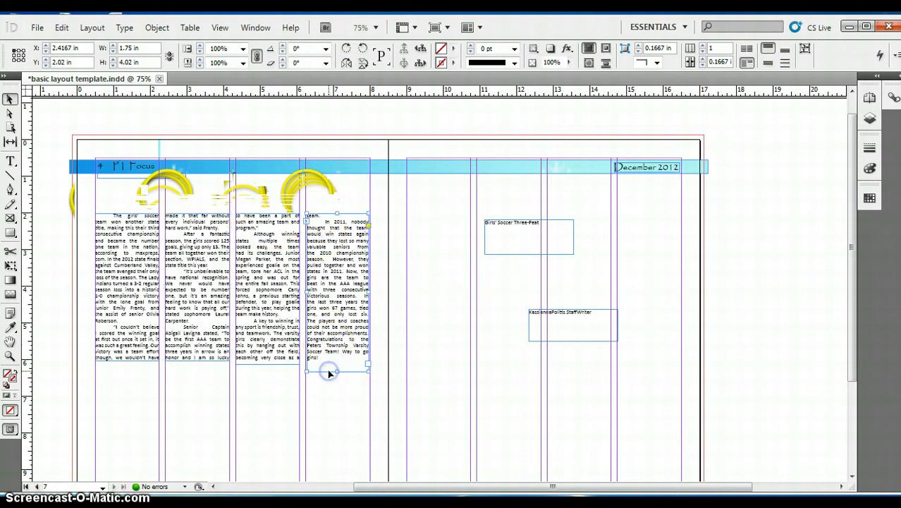
left_click_drag(327, 368, 328, 363)
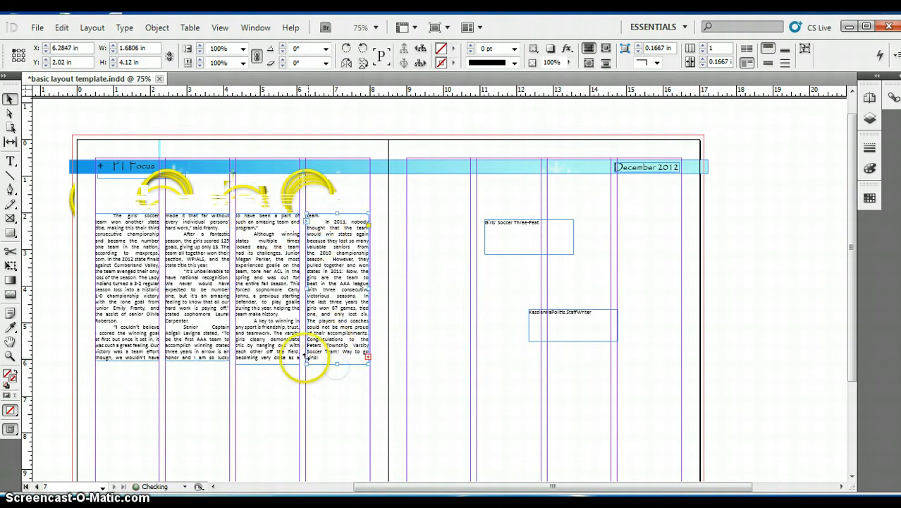
left_click(260, 359)
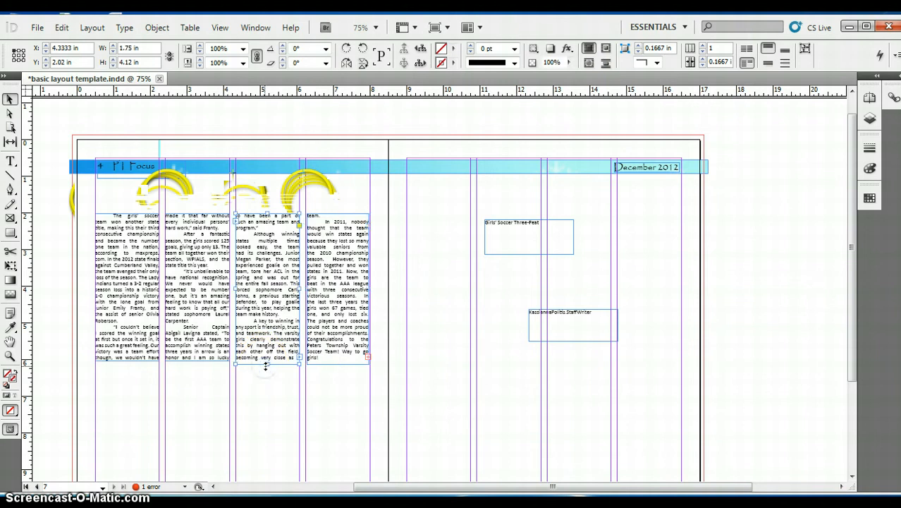
left_click_drag(266, 366, 265, 368)
Lengthen the first and second column frames to a height of 4.23 in.
left_click(208, 362)
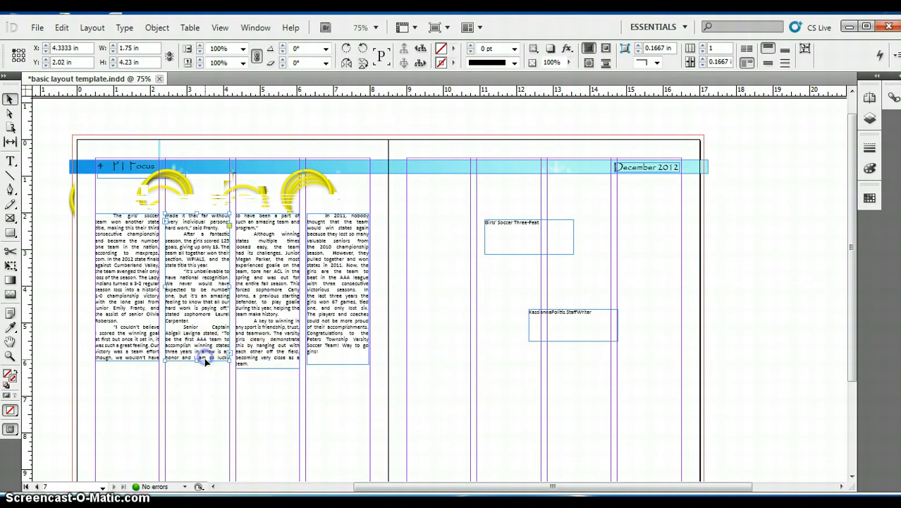
left_click_drag(197, 363, 160, 364)
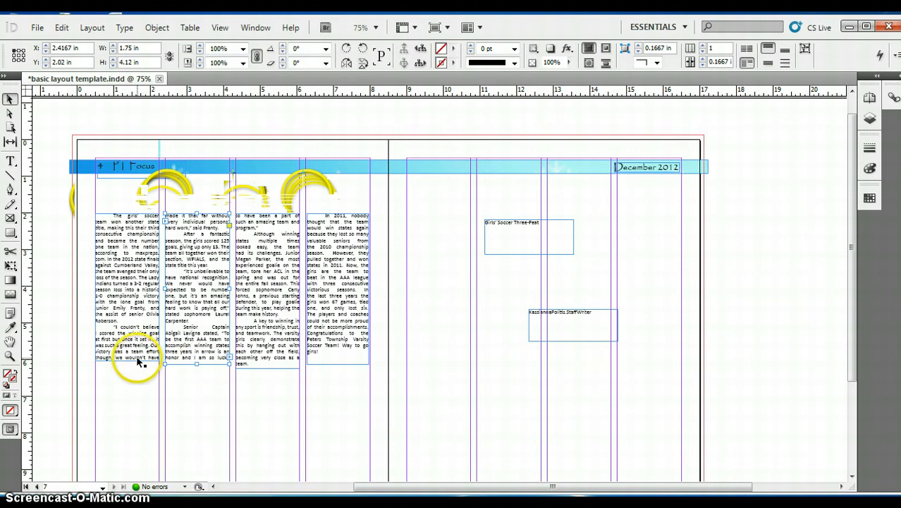
left_click(139, 360)
left_click_drag(127, 361, 128, 369)
left_click(202, 363)
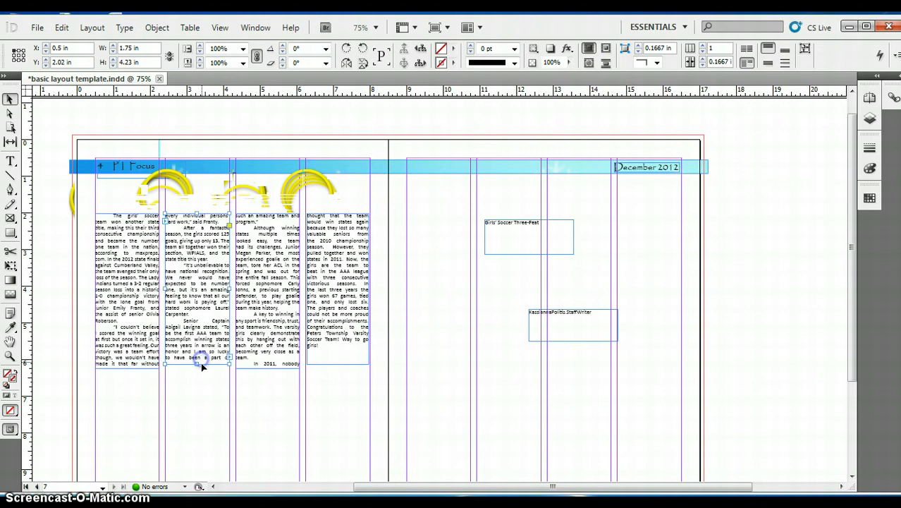
left_click_drag(195, 363, 255, 367)
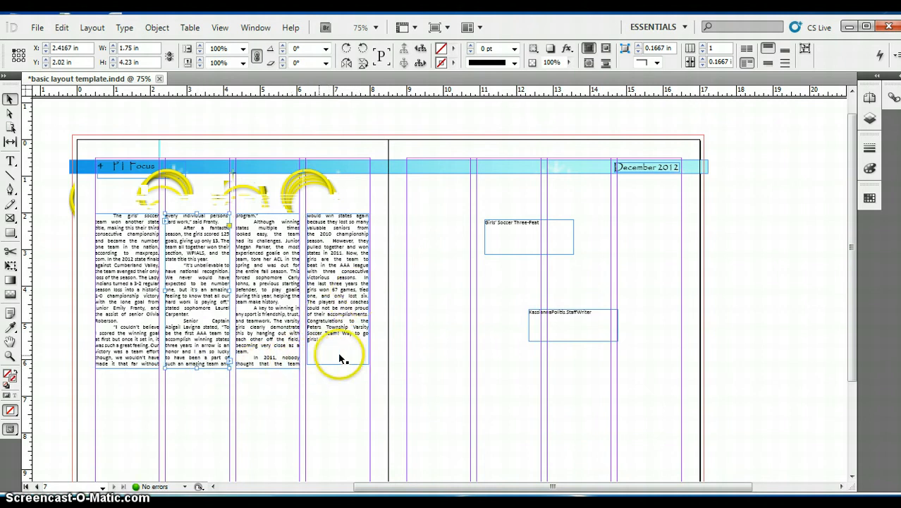
Select the article text across all four columns and set it in Minion Pro at 10 pt.
double_click(99, 213)
left_click_drag(99, 214, 317, 355)
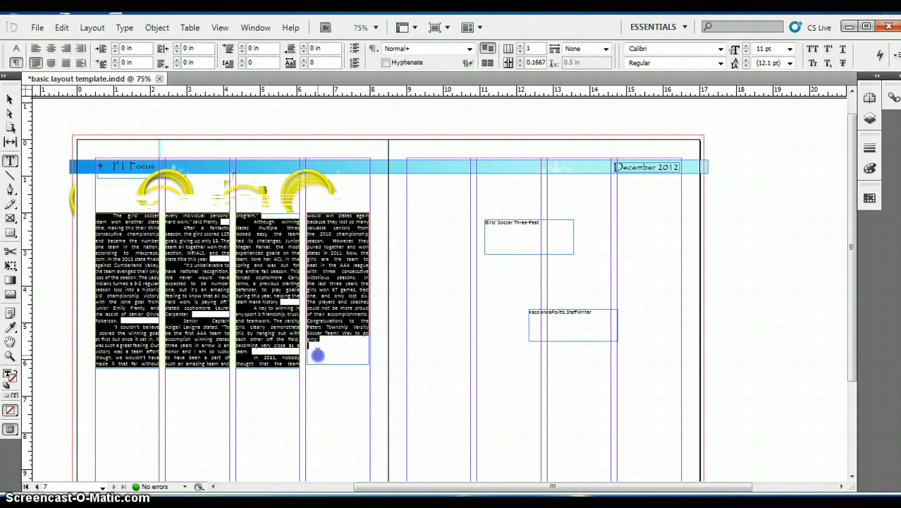
left_click(15, 49)
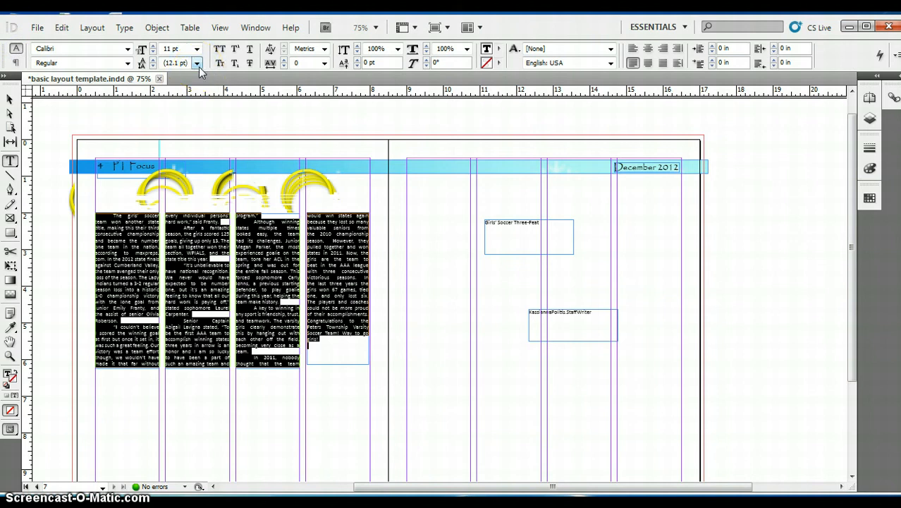
left_click(128, 49)
scroll(131, 57, "down", 15)
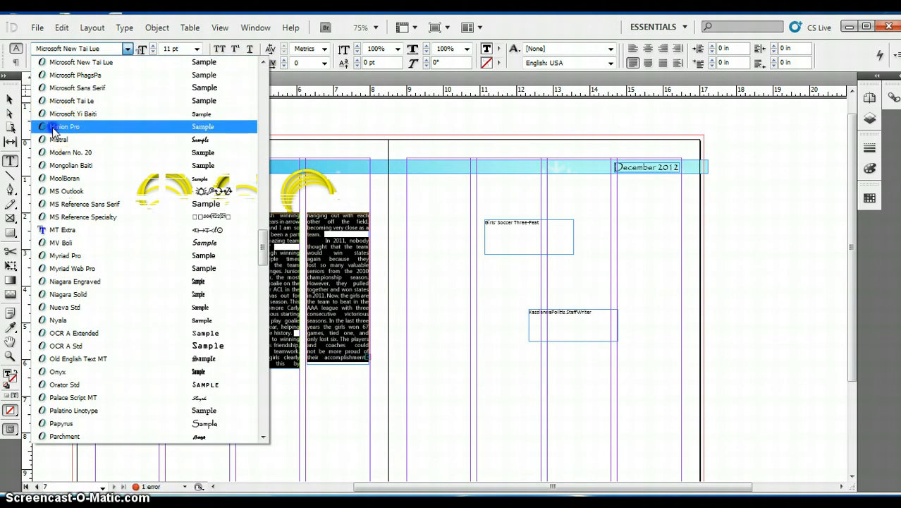
left_click(53, 127)
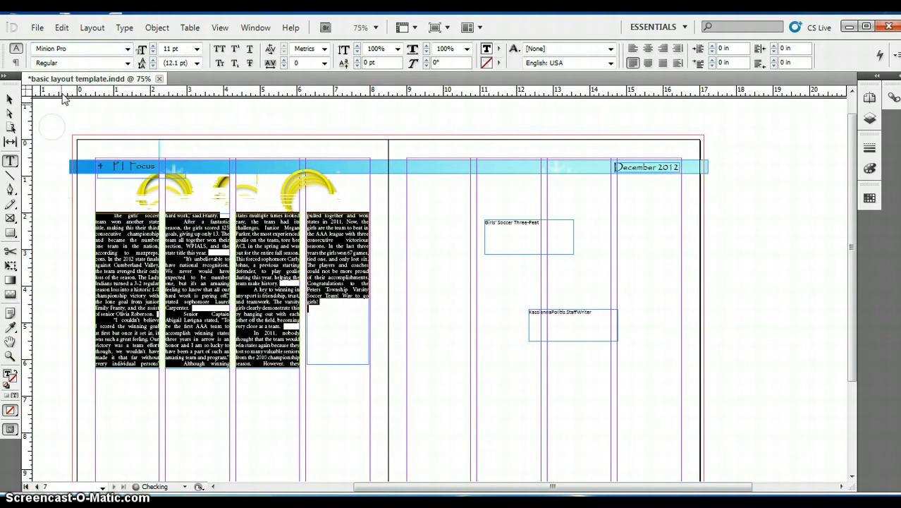
left_click(197, 49)
left_click(166, 105)
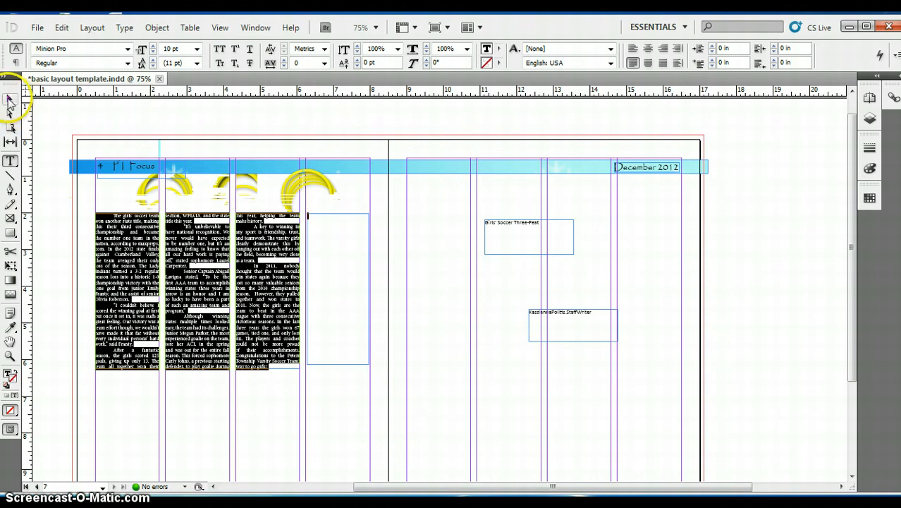
Shift the four article column frames together slightly down to a Y position of 2.125 in.
left_click(325, 367)
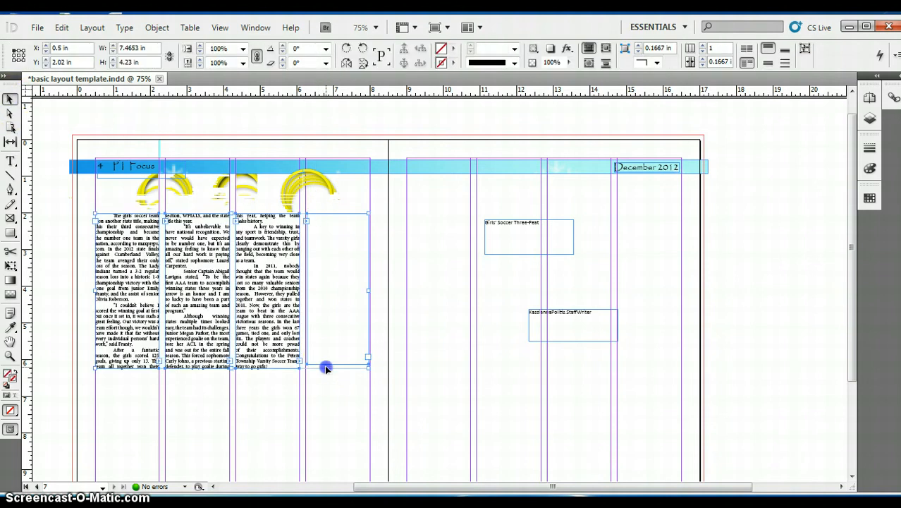
left_click_drag(332, 359, 336, 351)
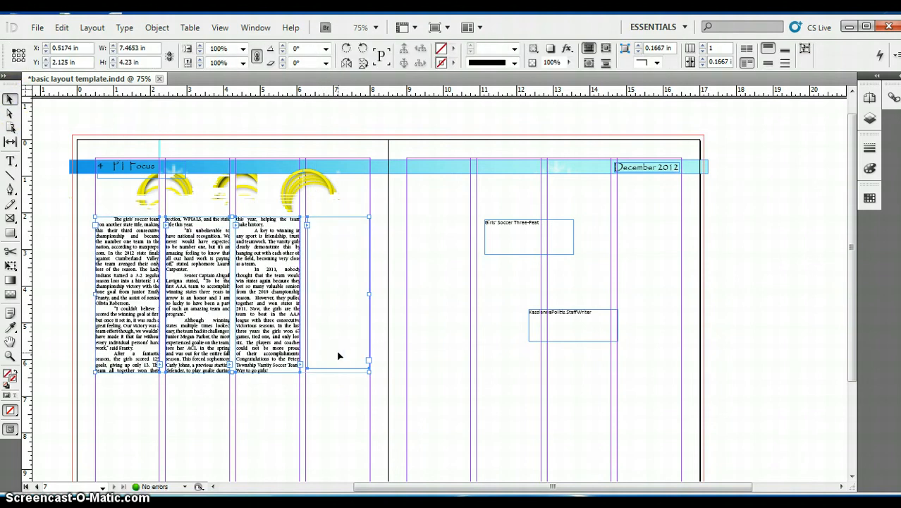
key("Delete")
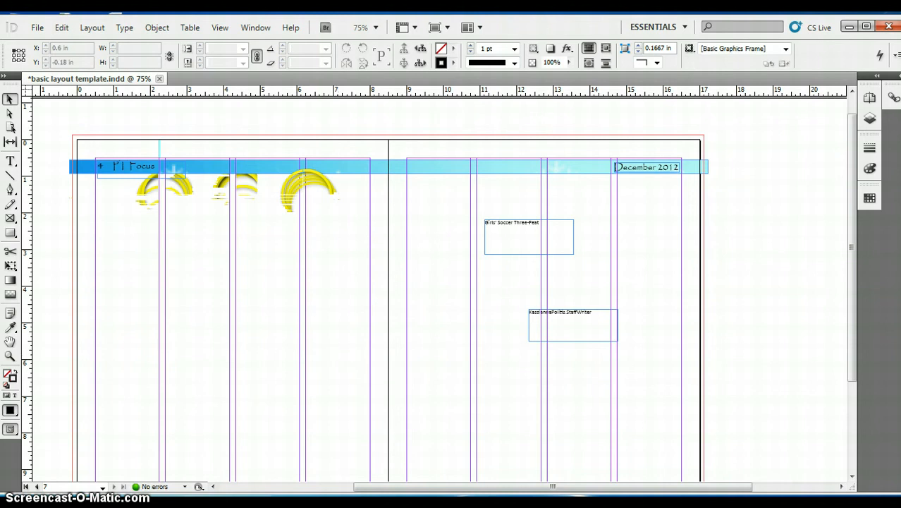
left_click(36, 28)
mouse_move(62, 27)
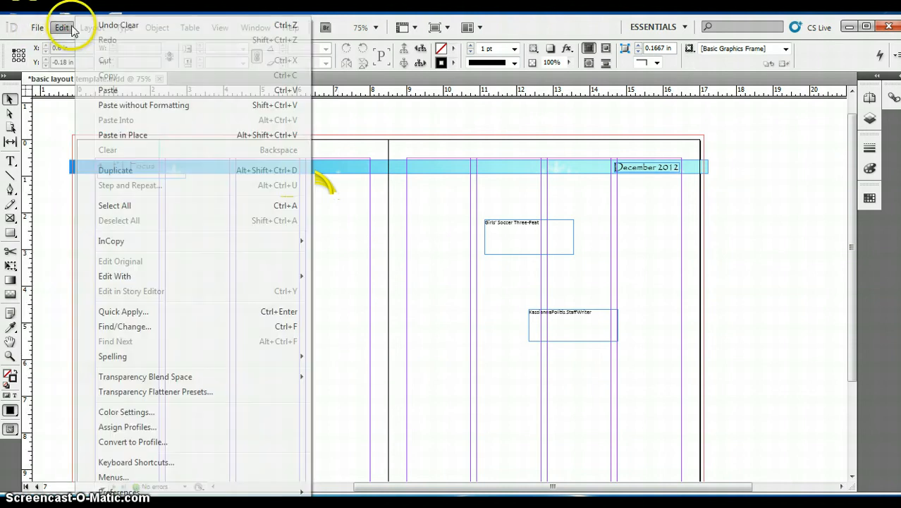
left_click(95, 26)
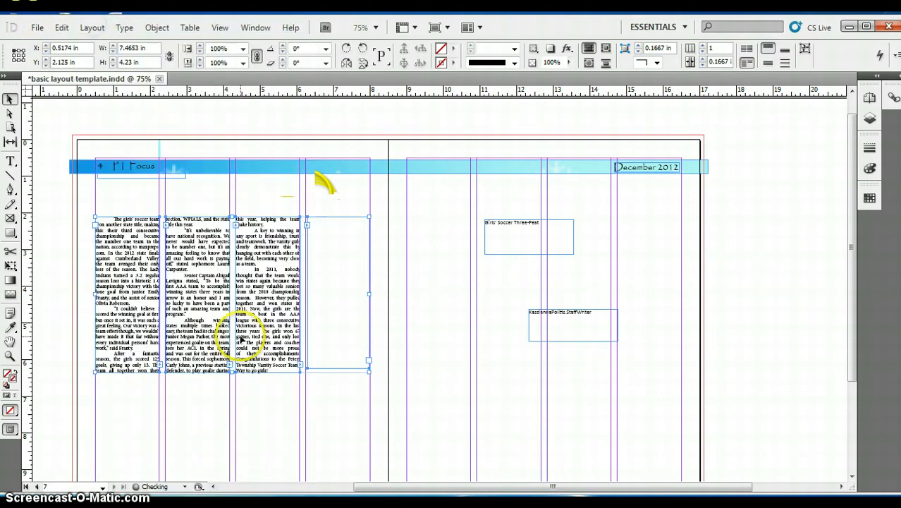
Deselect the column frames and delete only the empty fourth one.
left_click(285, 454)
left_click(323, 377)
left_click(358, 364)
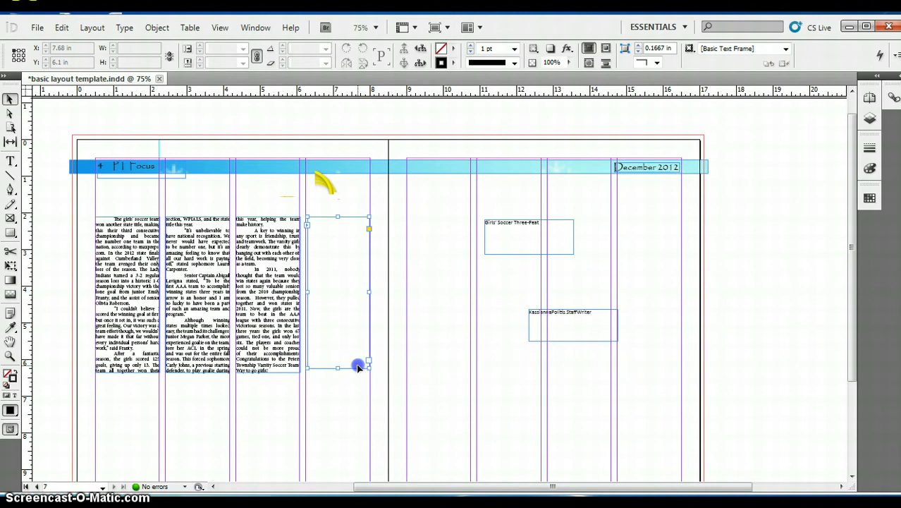
key("Delete")
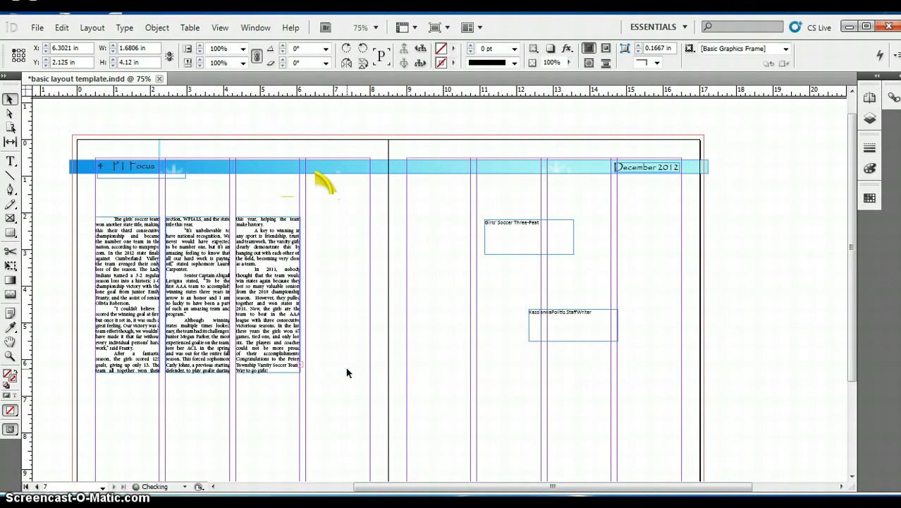
Shorten the first, third and second column frames to a height of 3.75 in.
left_click(270, 368)
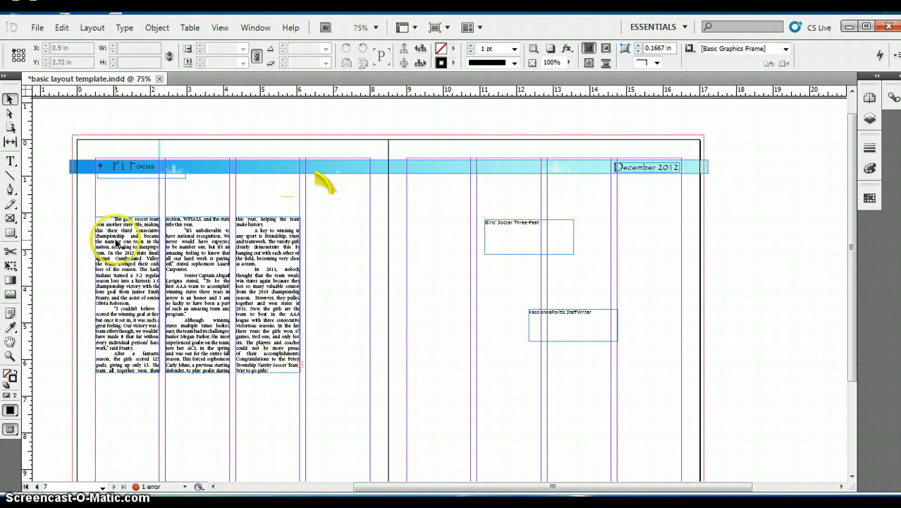
left_click(133, 363)
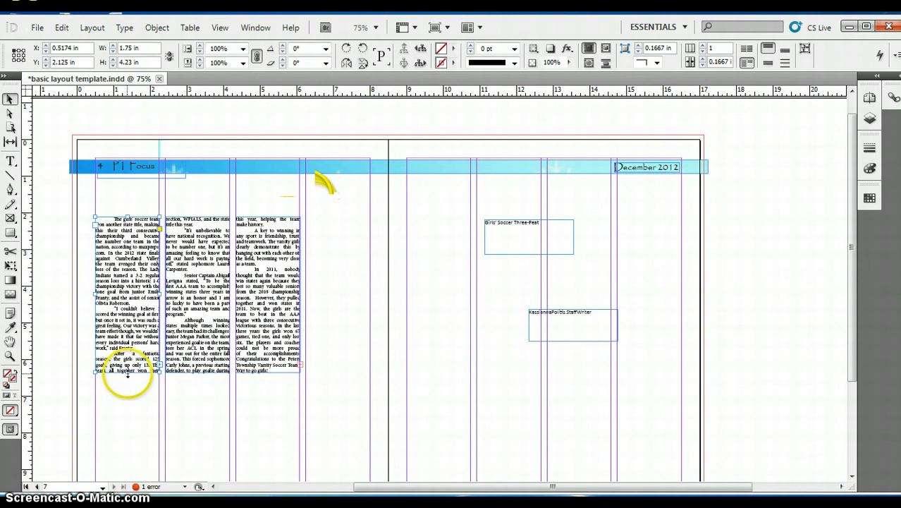
left_click_drag(128, 371, 129, 352)
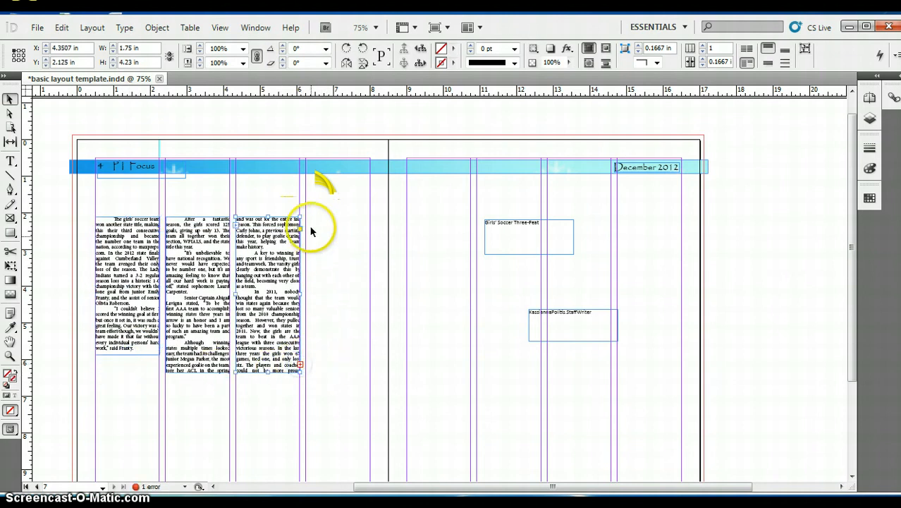
left_click(271, 363)
left_click_drag(268, 374, 268, 354)
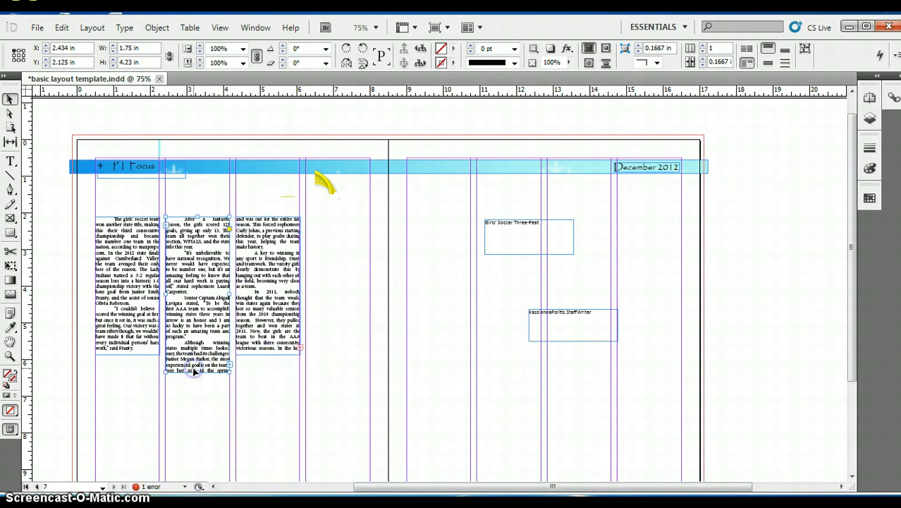
left_click_drag(198, 376, 198, 354)
left_click(299, 344)
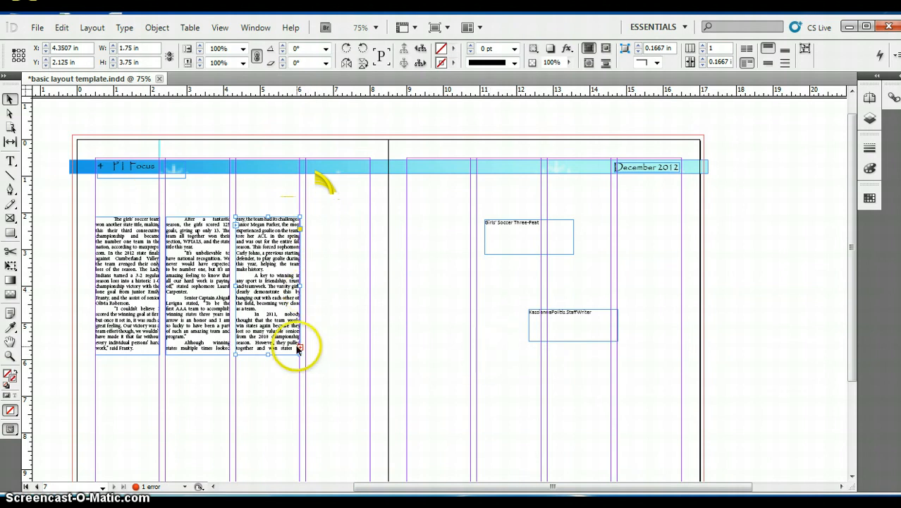
Flow the third column's overset text into a new fourth-column frame and shorten the other three column frames to 3.375 in high.
left_click(301, 348)
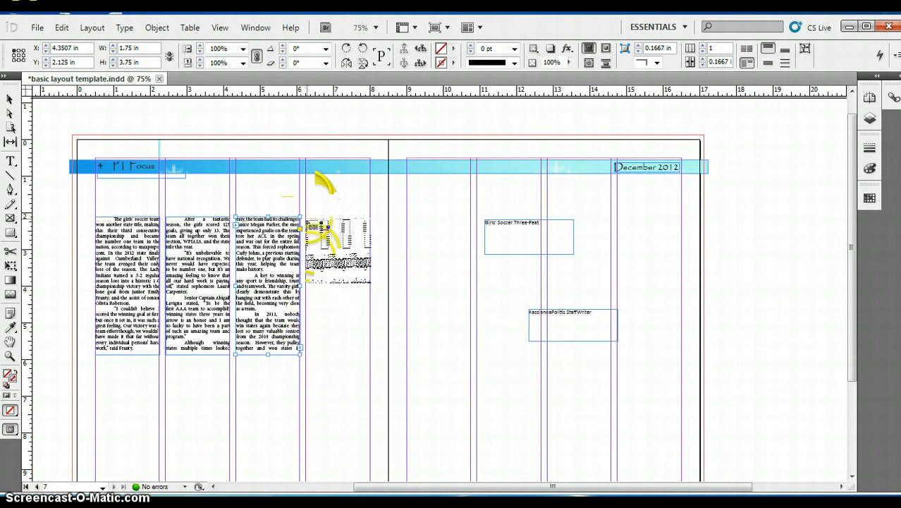
left_click_drag(365, 224, 415, 337)
left_click(178, 328)
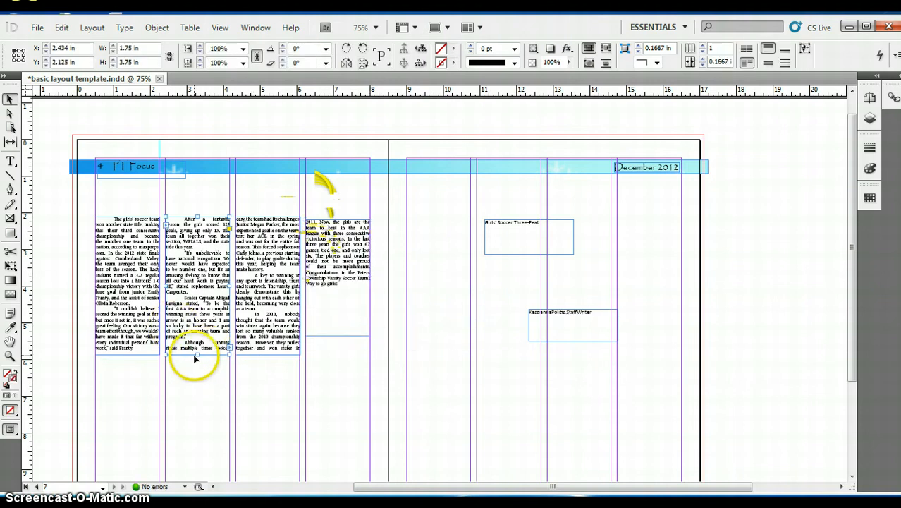
left_click_drag(196, 356, 196, 341)
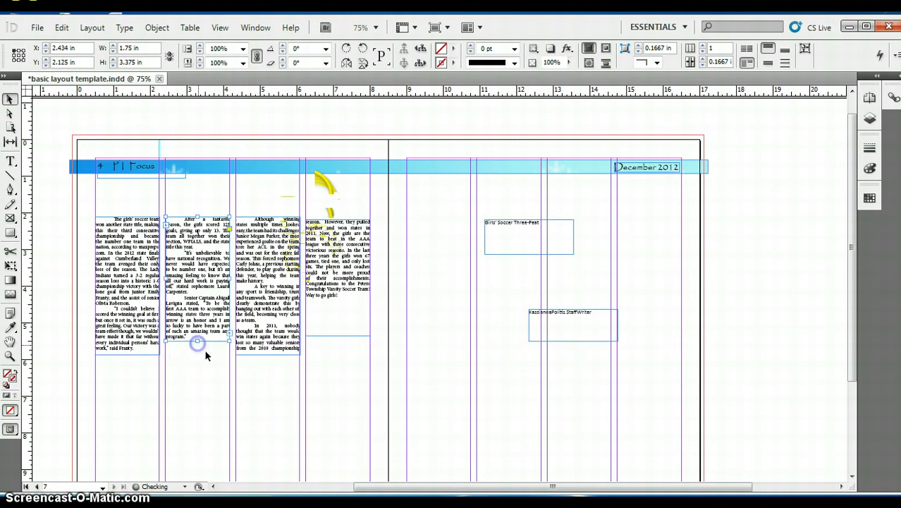
left_click(252, 357)
left_click_drag(270, 355, 270, 336)
left_click(109, 358)
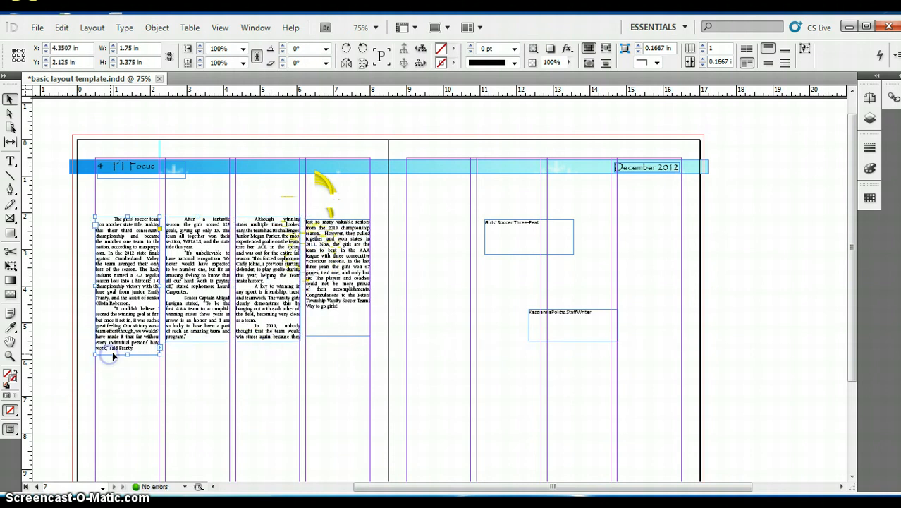
left_click_drag(126, 354, 128, 339)
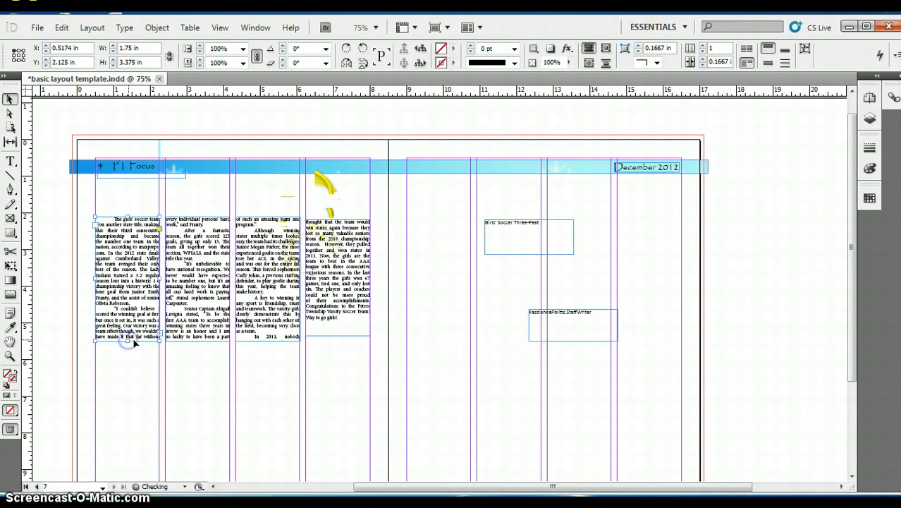
Shorten the third, second and first column frames to match the fourth column's bottom edge, a height of about 3.235 in.
left_click(265, 338)
left_click_drag(268, 341, 271, 339)
left_click(202, 338)
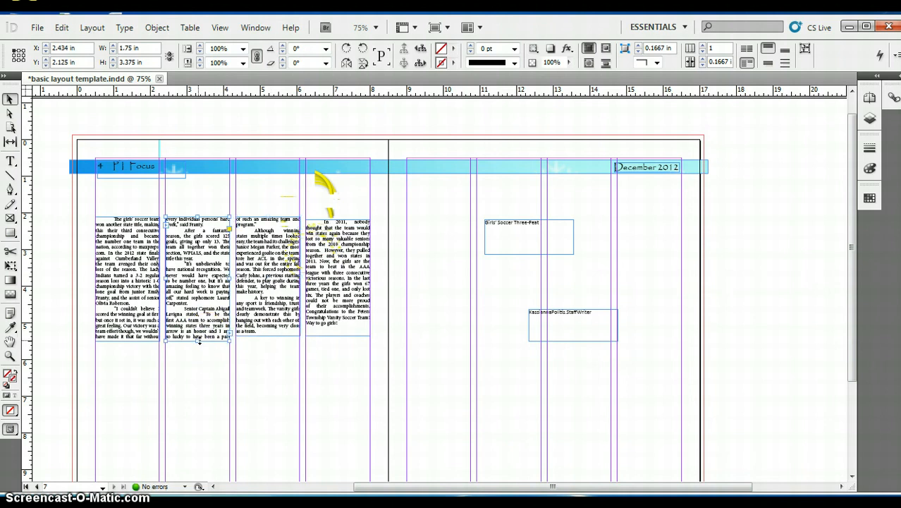
left_click_drag(197, 343, 197, 336)
left_click(139, 342)
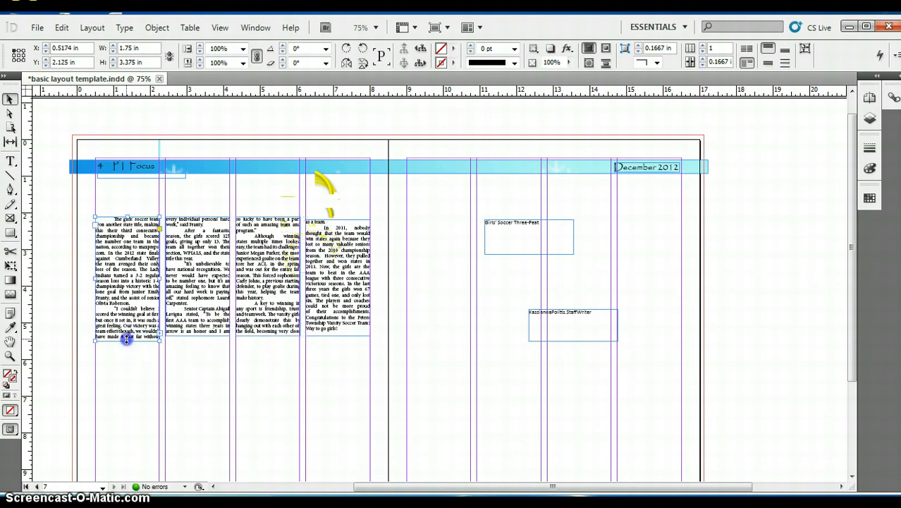
left_click_drag(126, 339, 128, 334)
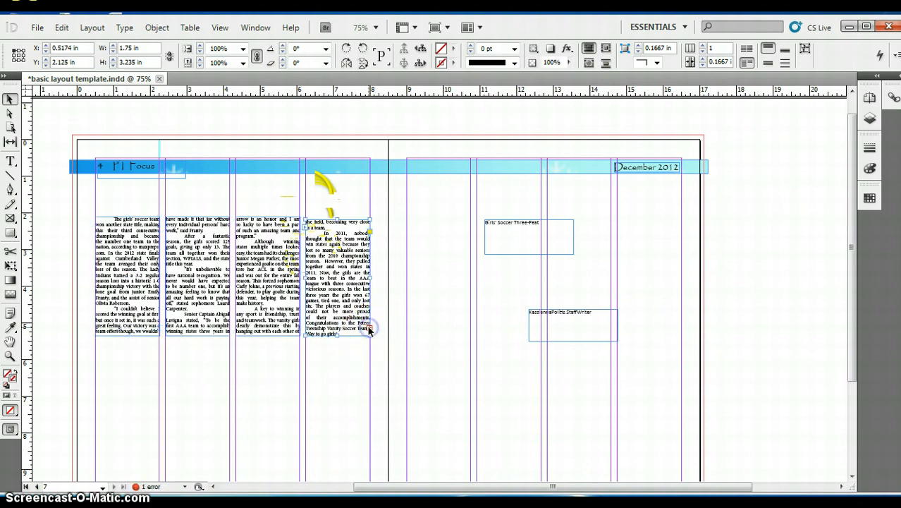
Place the fourth column's overset text in a new frame below that column and delete that empty frame.
left_click(370, 328)
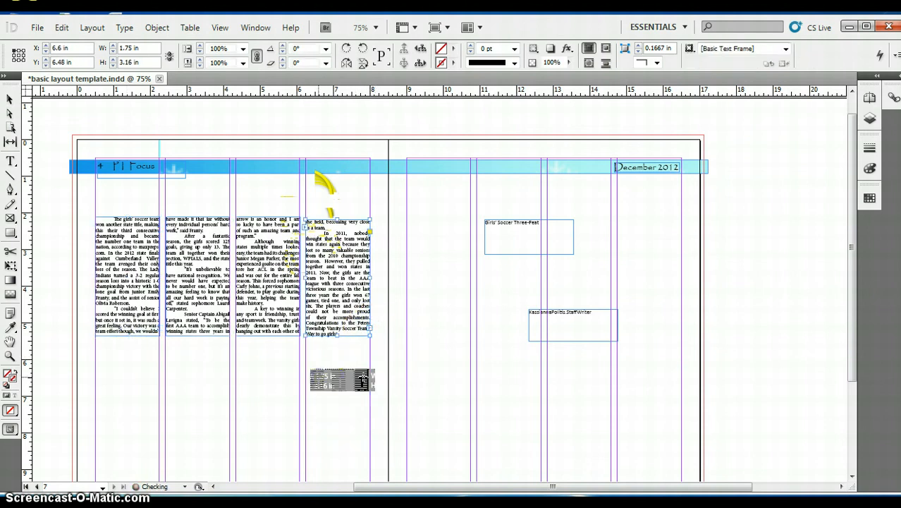
left_click(318, 378)
left_click(354, 391)
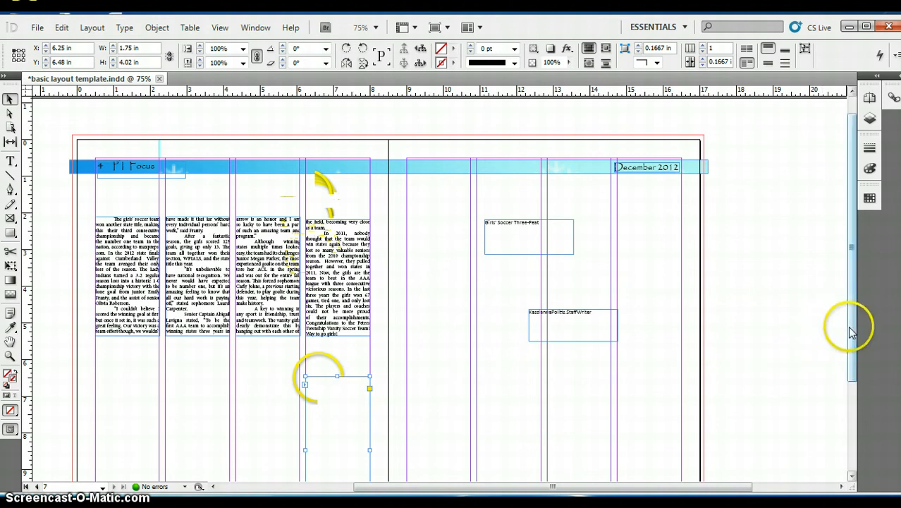
left_click_drag(851, 322, 860, 398)
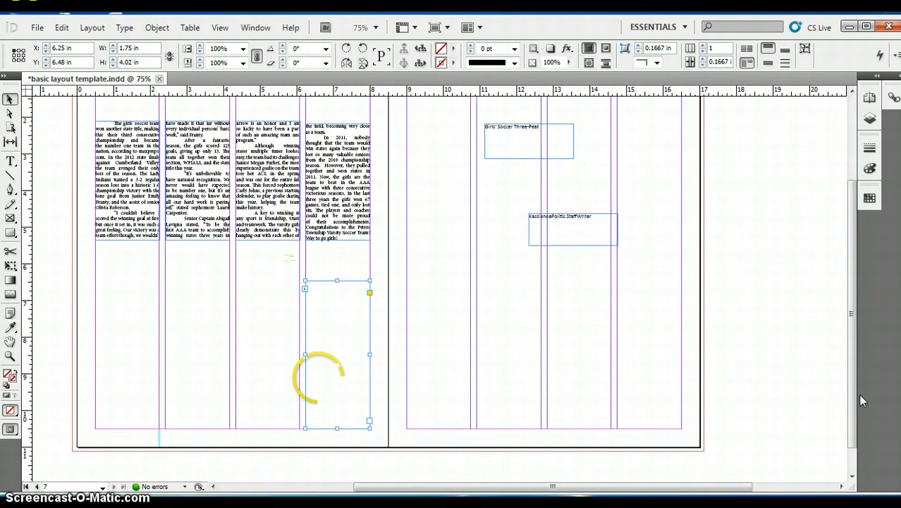
left_click(612, 376)
left_click(327, 385)
key("Delete")
left_click(575, 279)
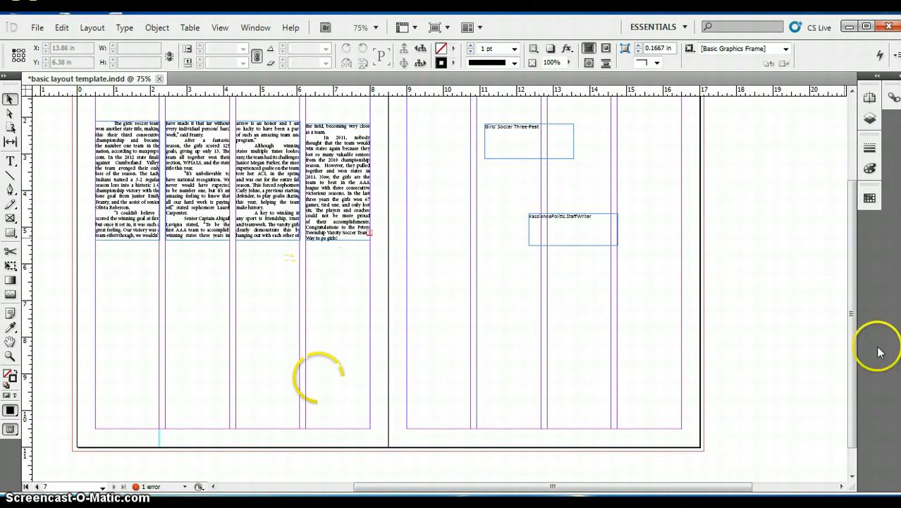
Resize the headline frame on the facing page to about 4.16 in wide and 0.47 in high.
left_click_drag(846, 314, 837, 263)
left_click(542, 227)
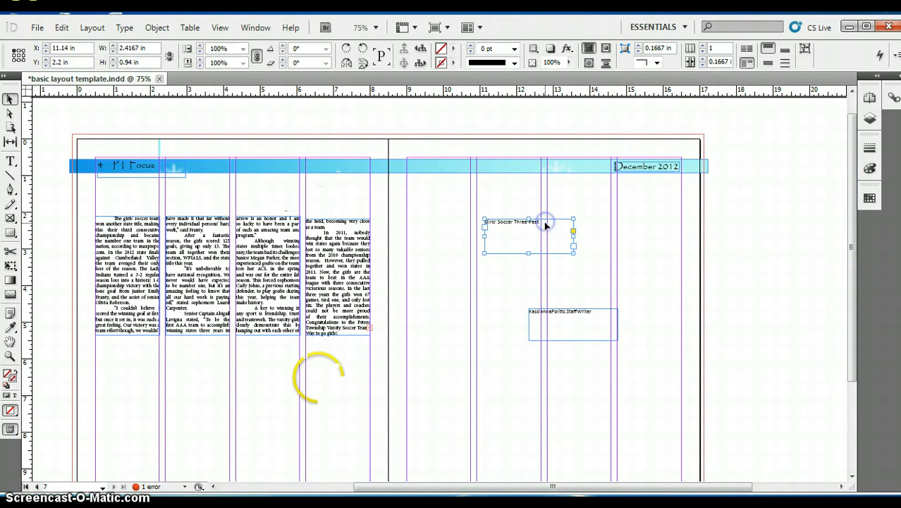
left_click_drag(573, 252, 637, 235)
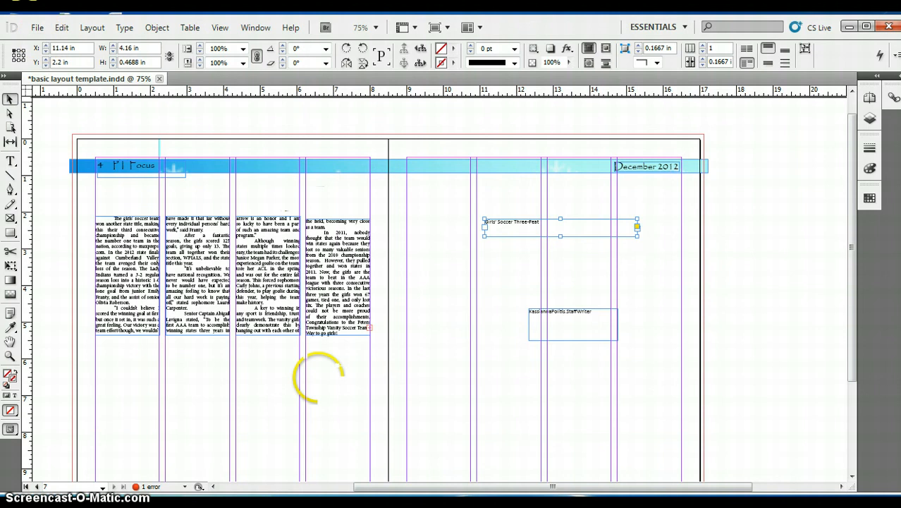
Select the headline text "Girls' Soccer Three-Peat" and set it in Elephant at 24 pt.
left_click(13, 162)
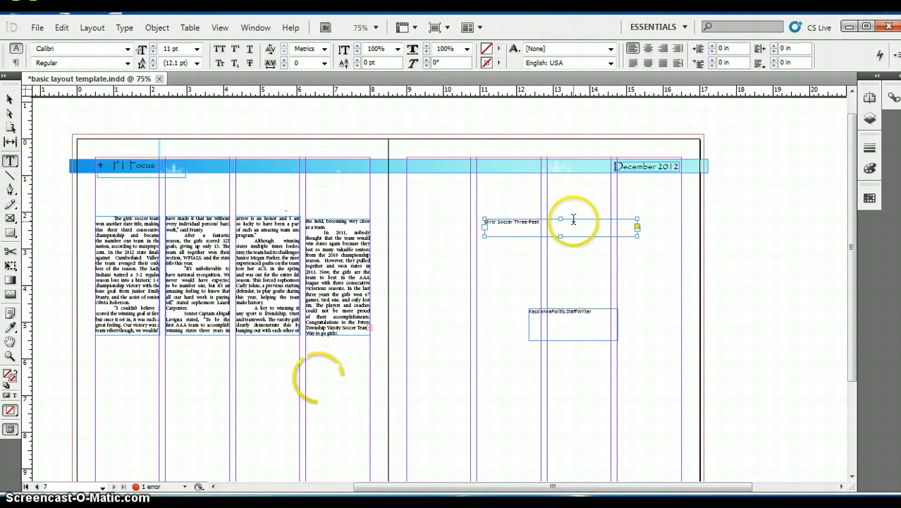
left_click_drag(561, 221, 486, 217)
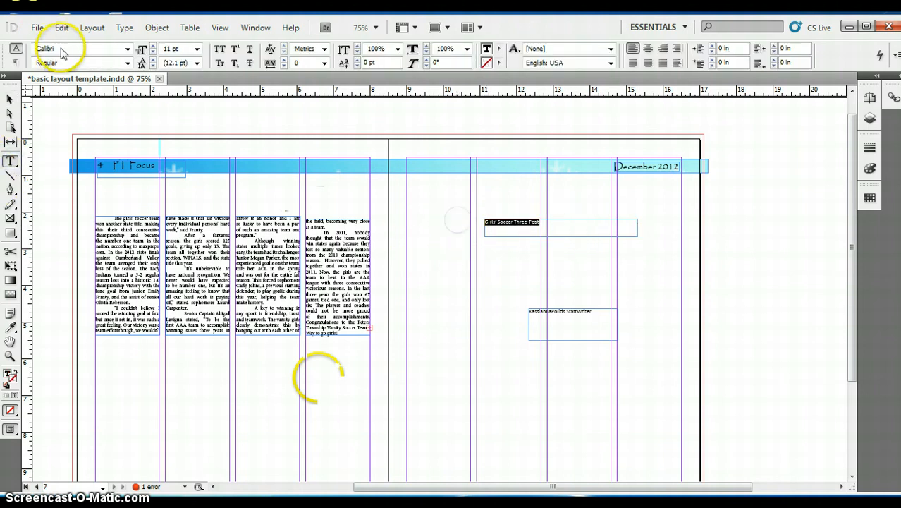
left_click(127, 50)
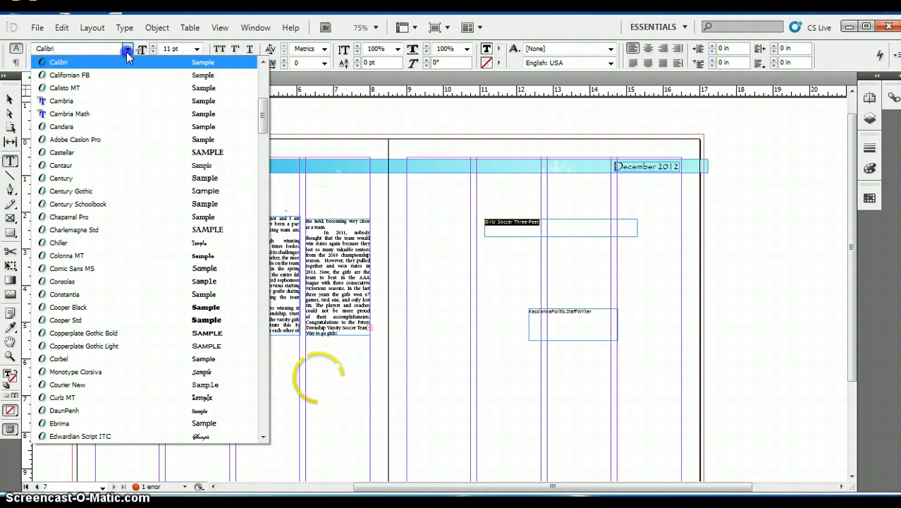
scroll(127, 56, "down", 1)
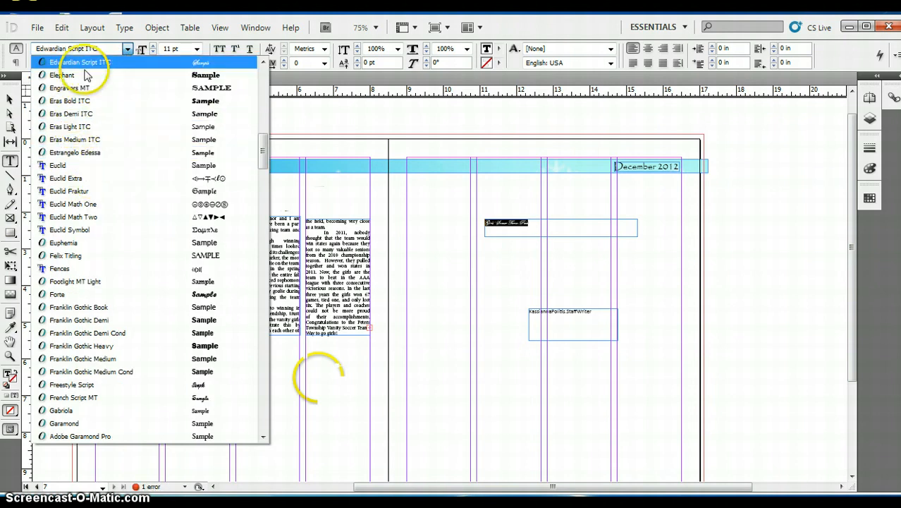
left_click(141, 75)
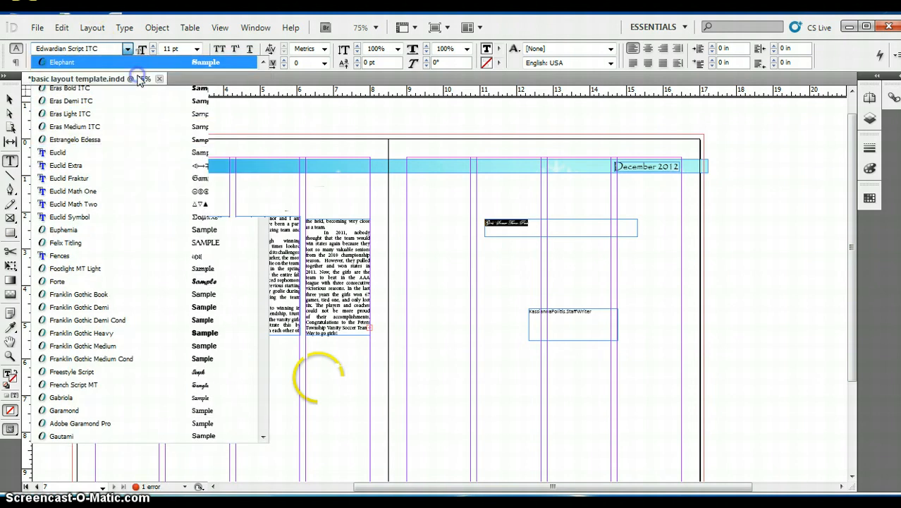
left_click(196, 48)
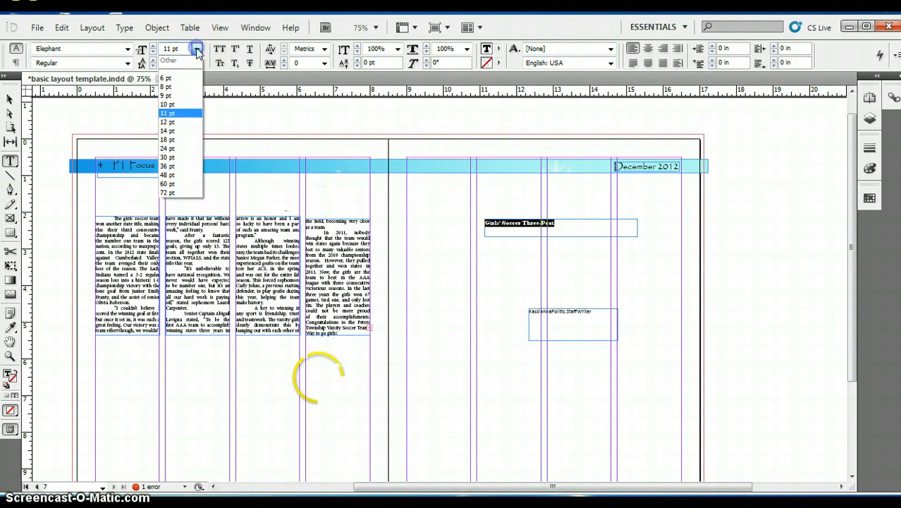
left_click(169, 148)
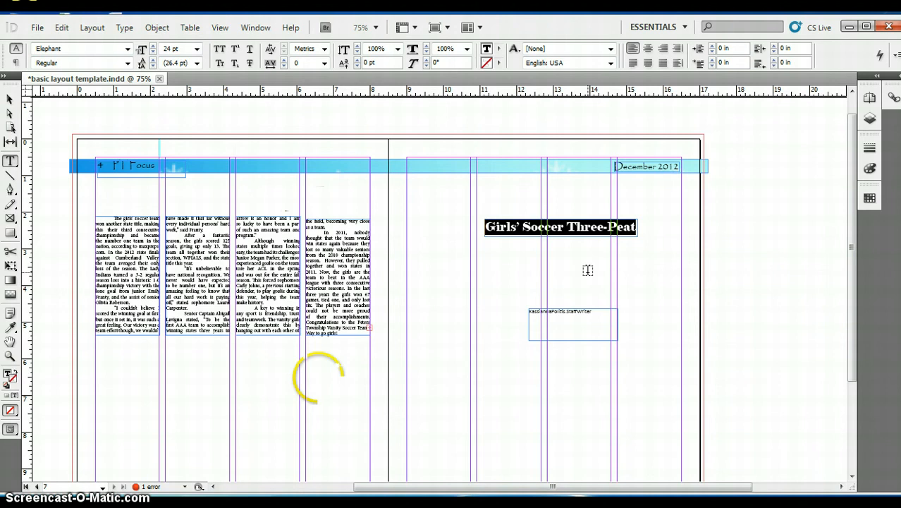
Open the Layout Style Sheet PDF in Adobe Reader, examine its font and size specifications, and return to the InDesign layout.
left_click(850, 27)
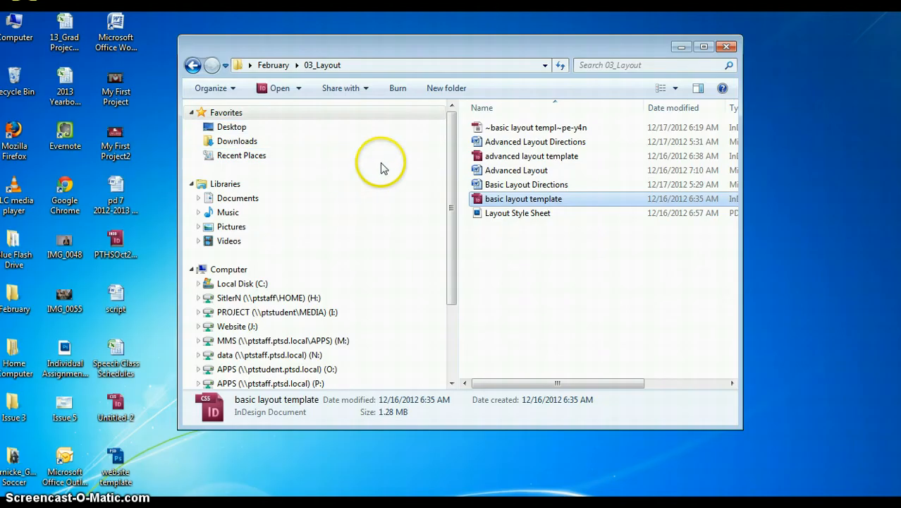
right_click(486, 221)
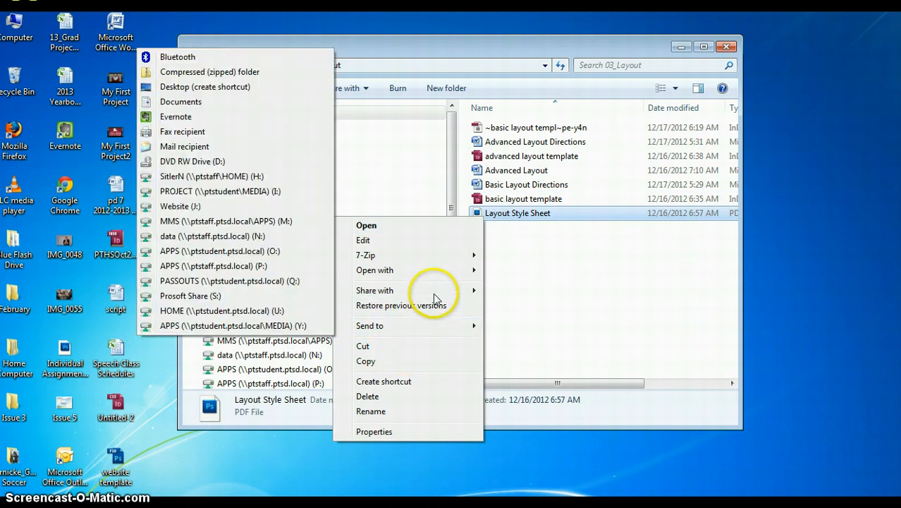
mouse_move(441, 270)
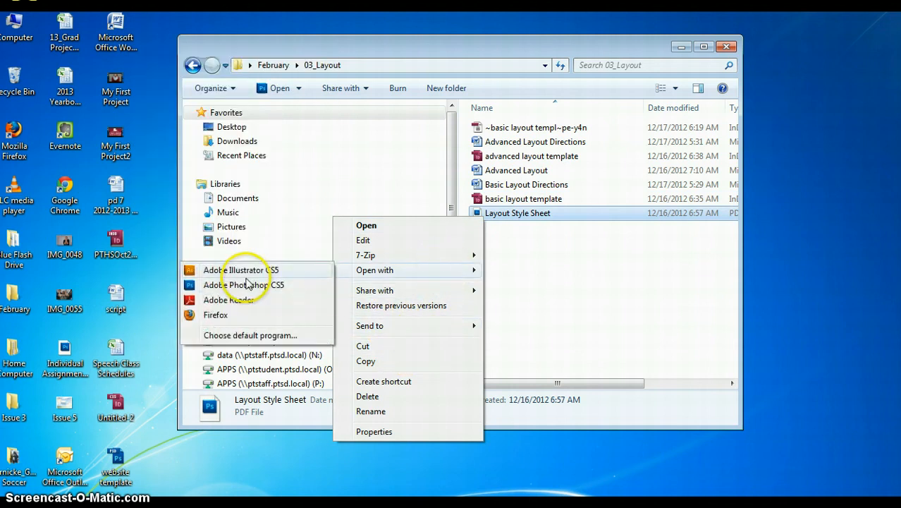
left_click(237, 300)
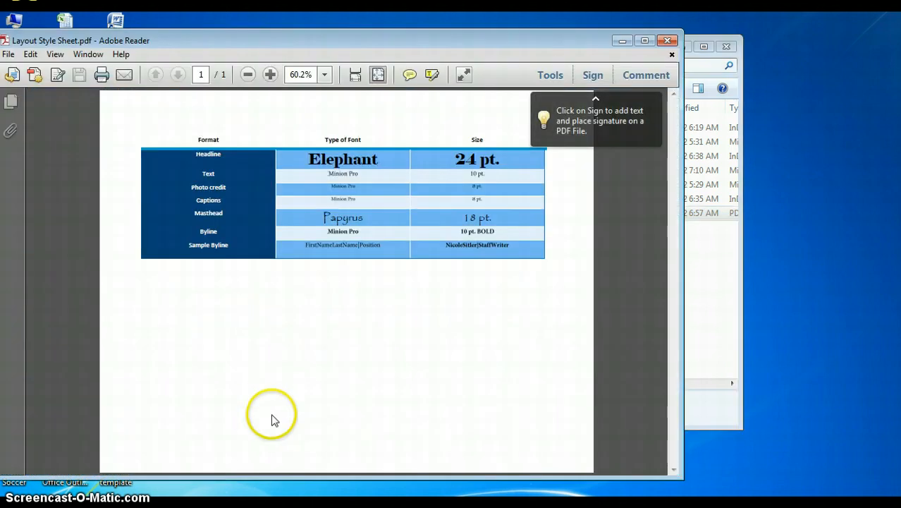
left_click(622, 43)
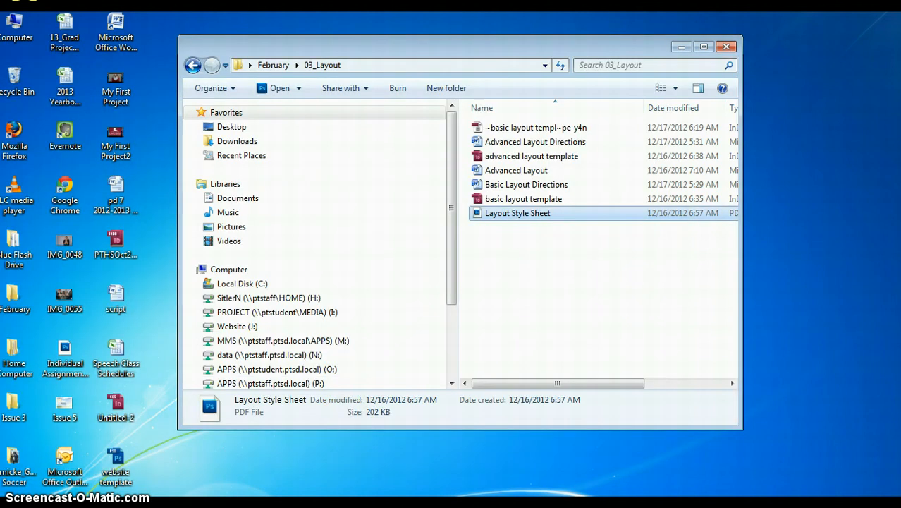
key("alt+Tab")
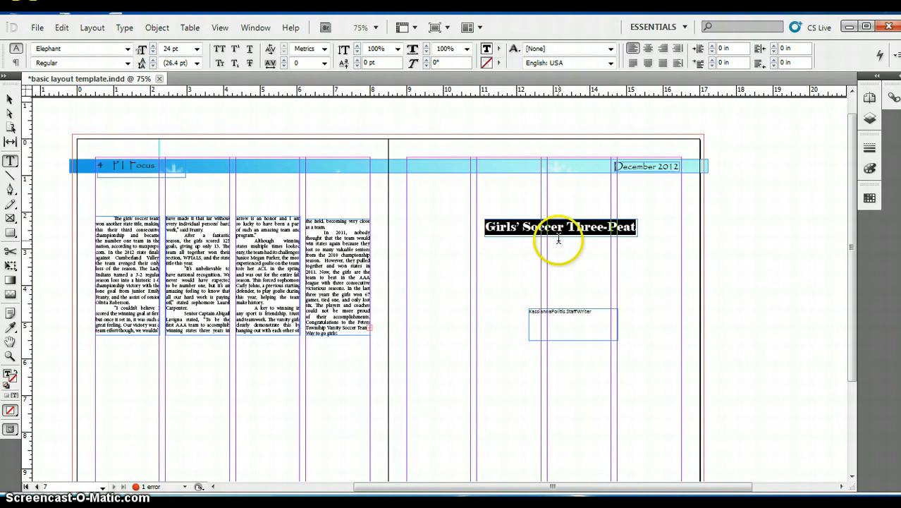
Move the headline frame above the article and stretch it across all four columns, about 7.48 in wide.
left_click(10, 100)
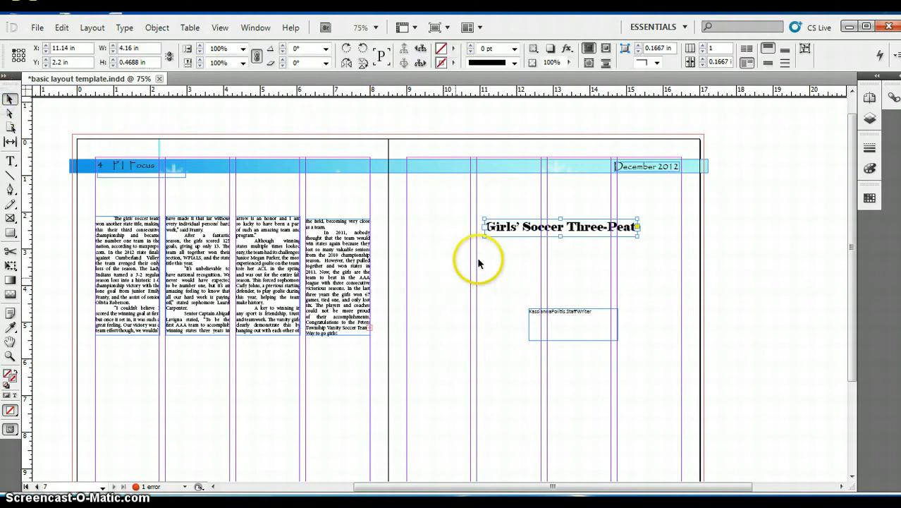
left_click_drag(557, 227, 194, 192)
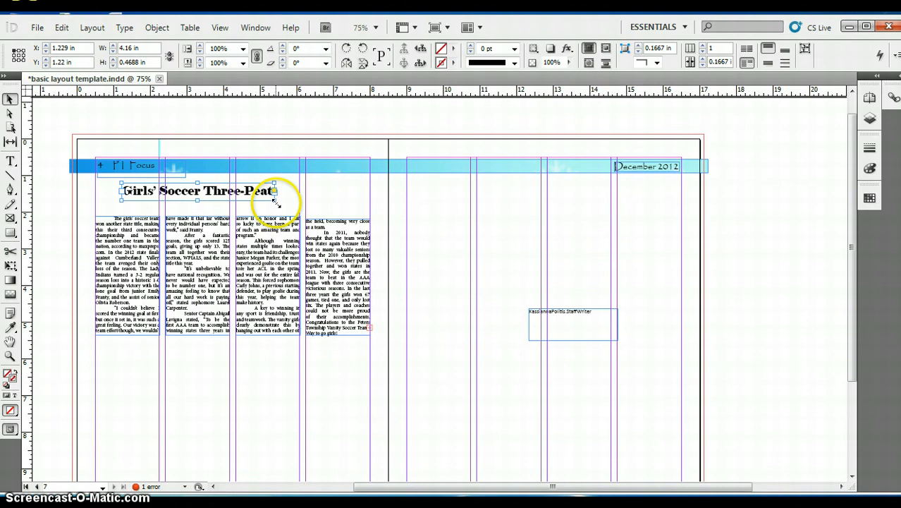
left_click_drag(277, 197, 369, 203)
left_click_drag(121, 194, 94, 201)
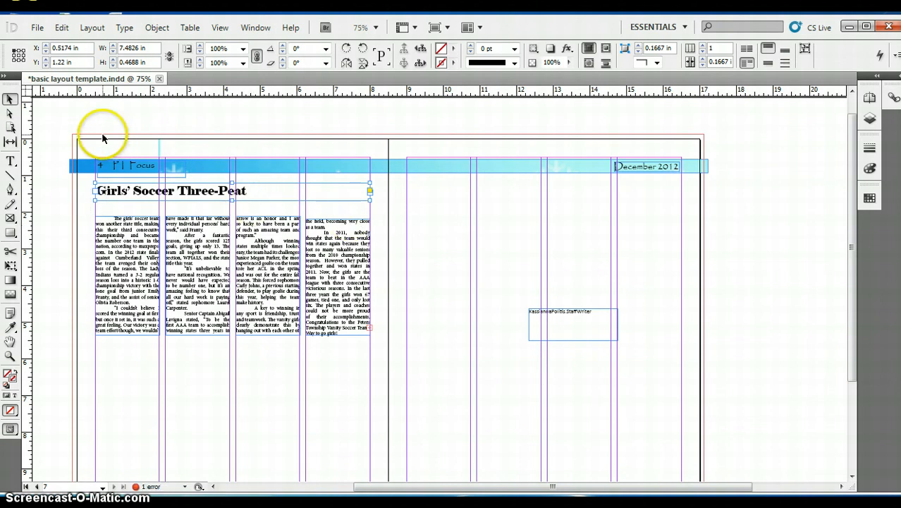
Center the headline text within its frame.
left_click(36, 27)
left_click(9, 161)
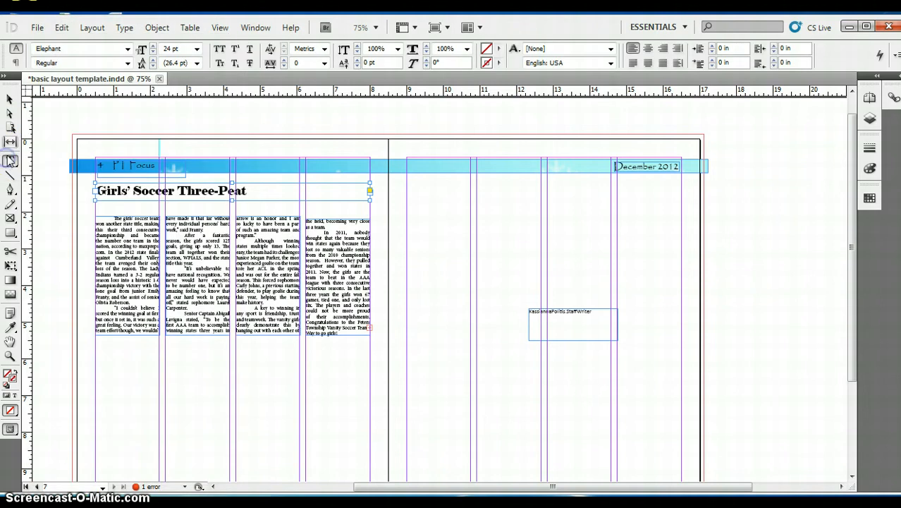
left_click(14, 64)
left_click(51, 48)
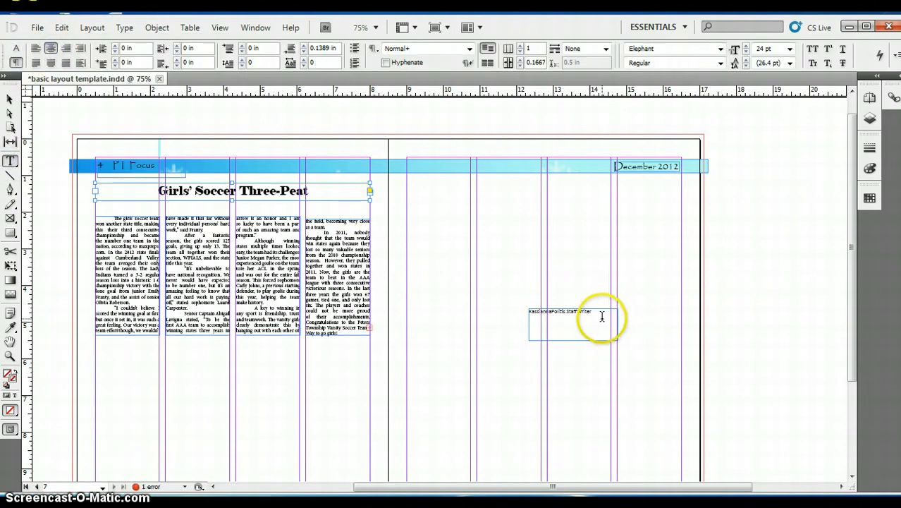
Select the byline text on the facing page and set its size to 10 pt.
left_click_drag(601, 313, 503, 296)
left_click(17, 47)
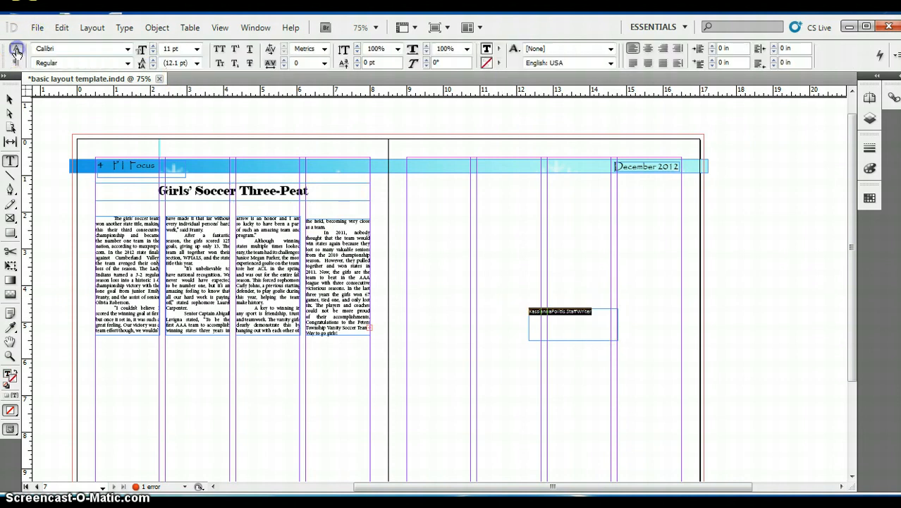
left_click(196, 49)
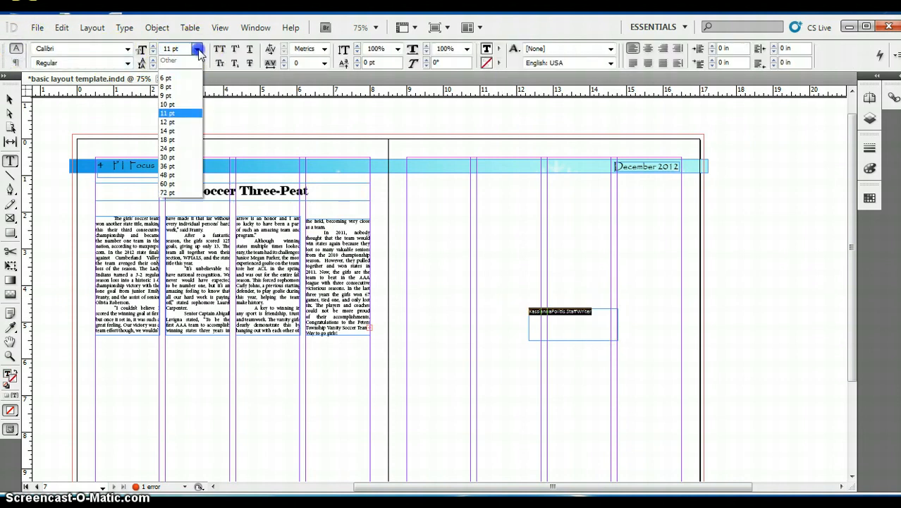
left_click(177, 95)
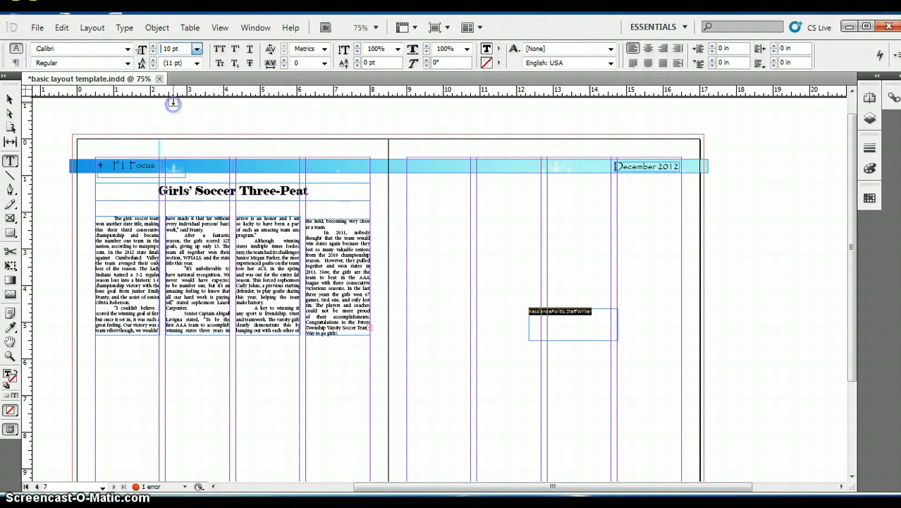
Set the font of the byline text on the facing page to Minion Pro.
left_click(128, 49)
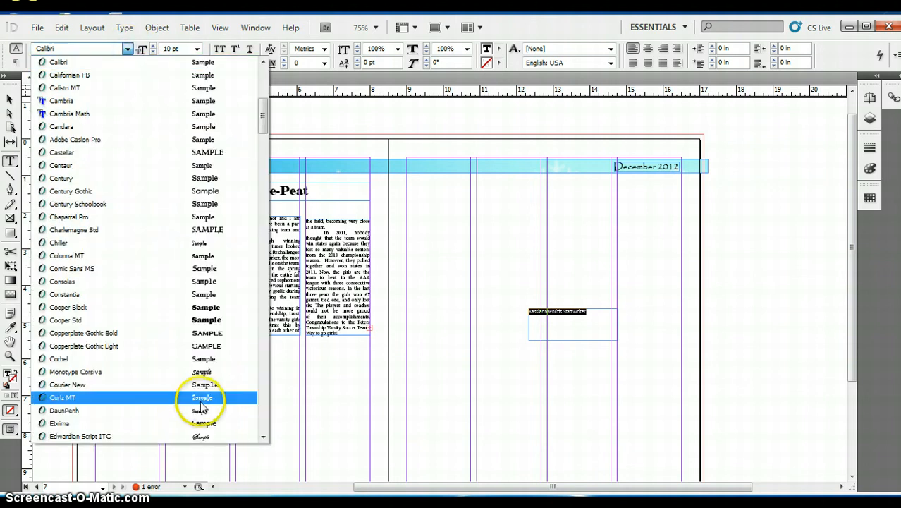
type("m")
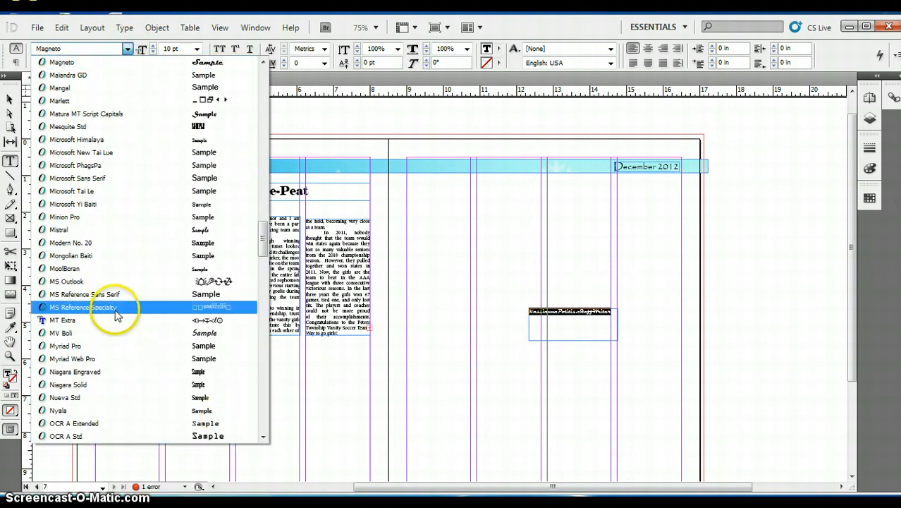
left_click(80, 219)
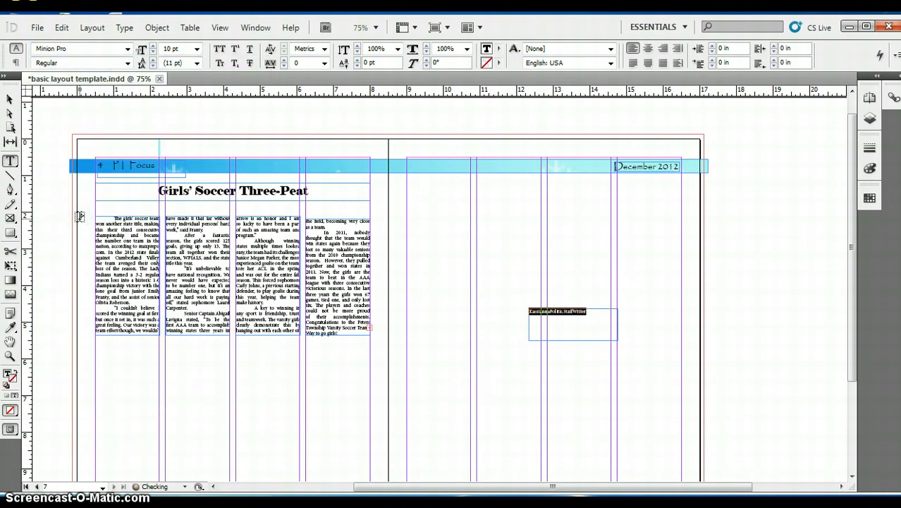
Shorten the byline's text frame to a height of about 0.27 in.
left_click(321, 308)
left_click(9, 99)
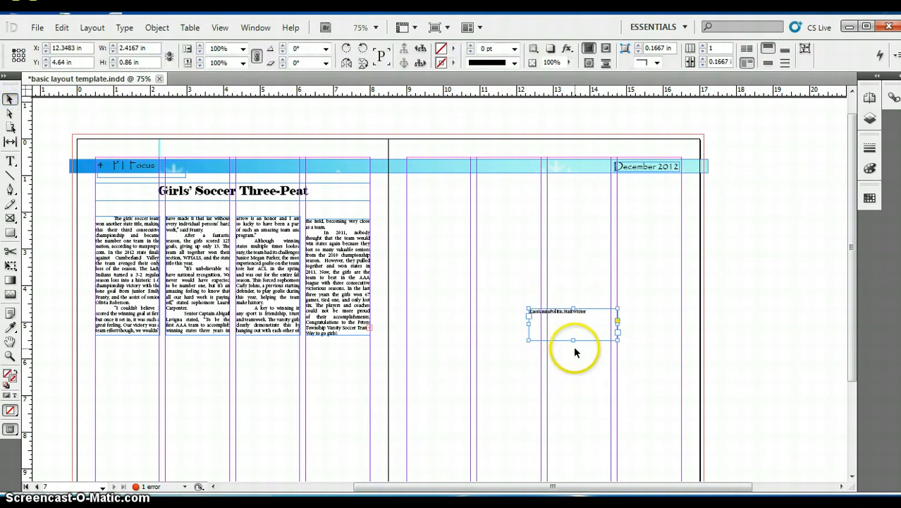
left_click_drag(573, 341, 571, 317)
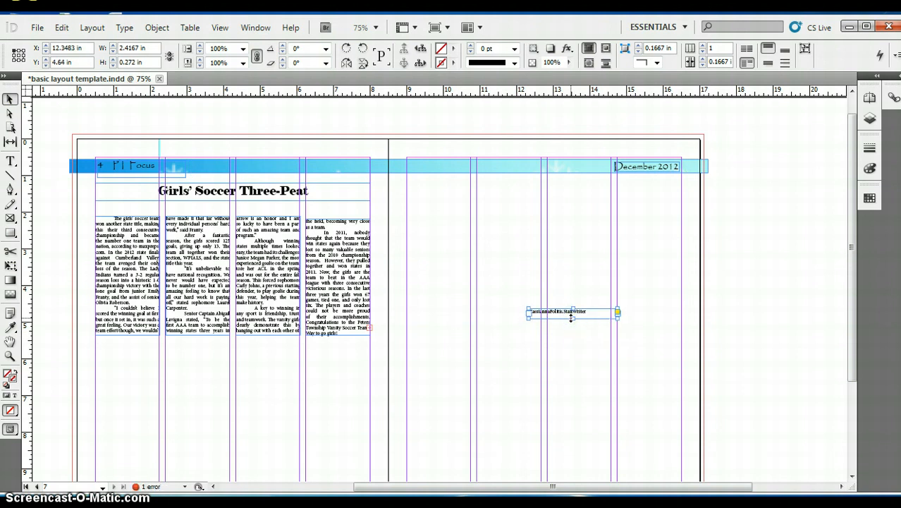
Replace the period between the writer's name and the job title in the byline with a vertical bar.
key("ctrl+equal")
key("ctrl+equal")
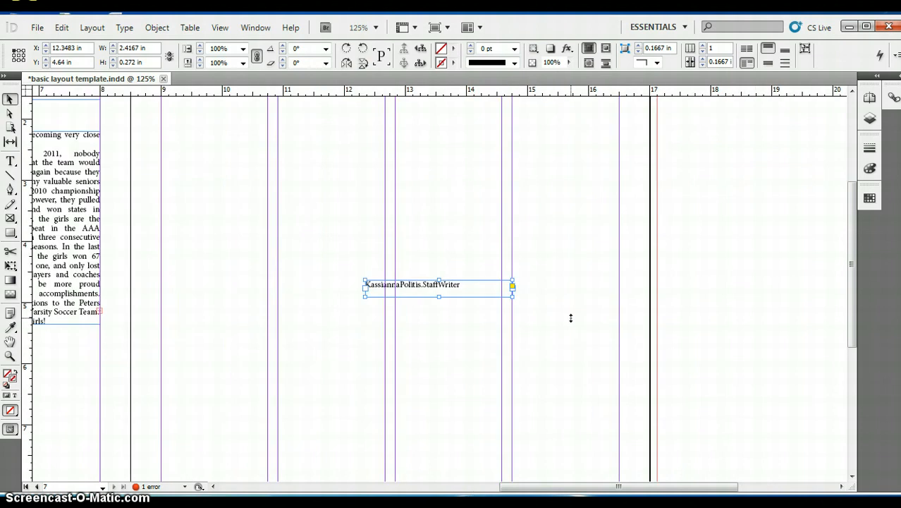
left_click(431, 281)
double_click(423, 285)
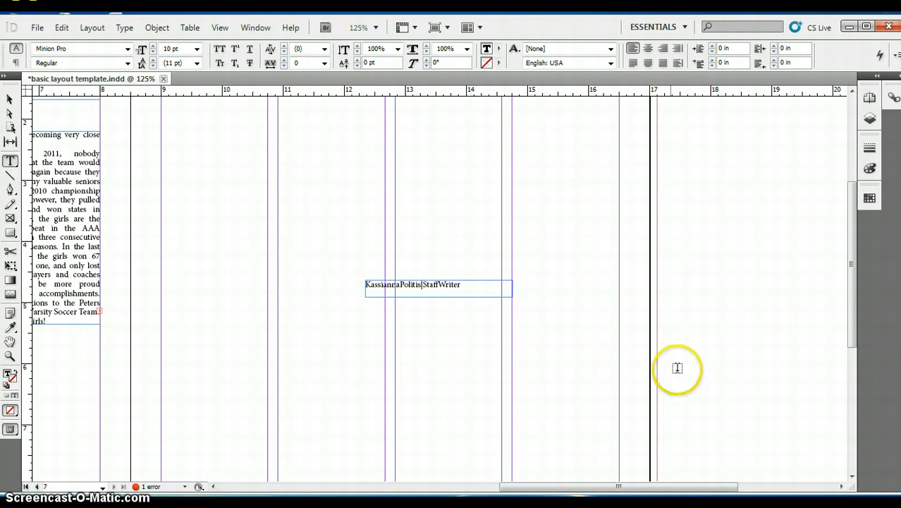
Set the entire byline text to the Bold style.
left_click(467, 286)
left_click_drag(466, 286, 311, 272)
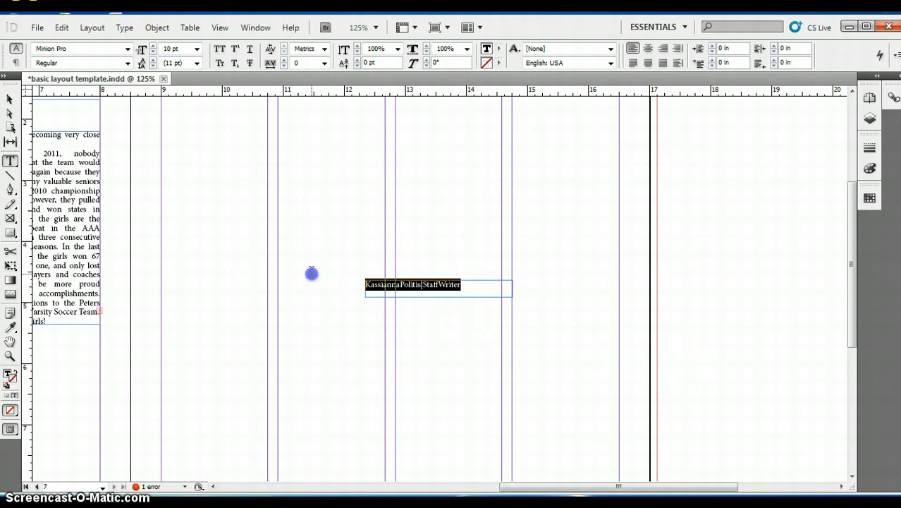
left_click(127, 63)
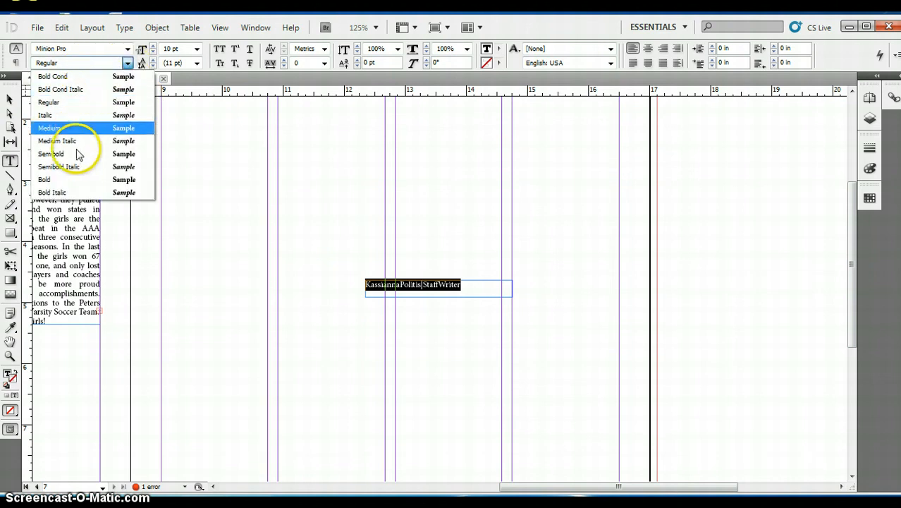
left_click(79, 179)
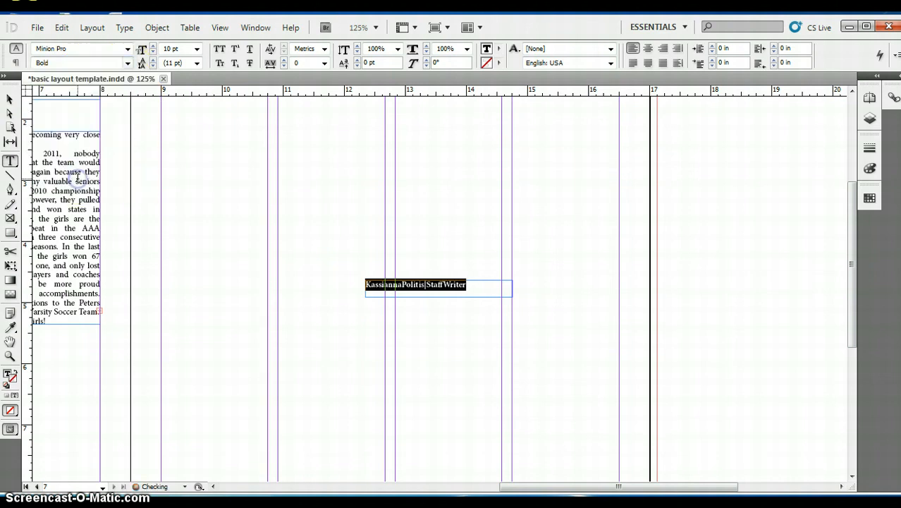
Shrink the byline's frame around its text to about 1.81 in wide and 0.2 in high.
left_click(9, 99)
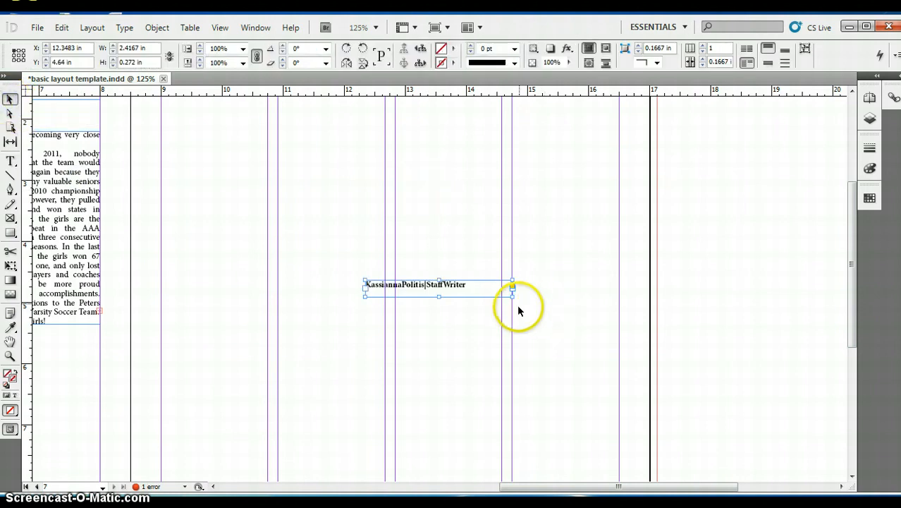
left_click_drag(512, 296, 476, 293)
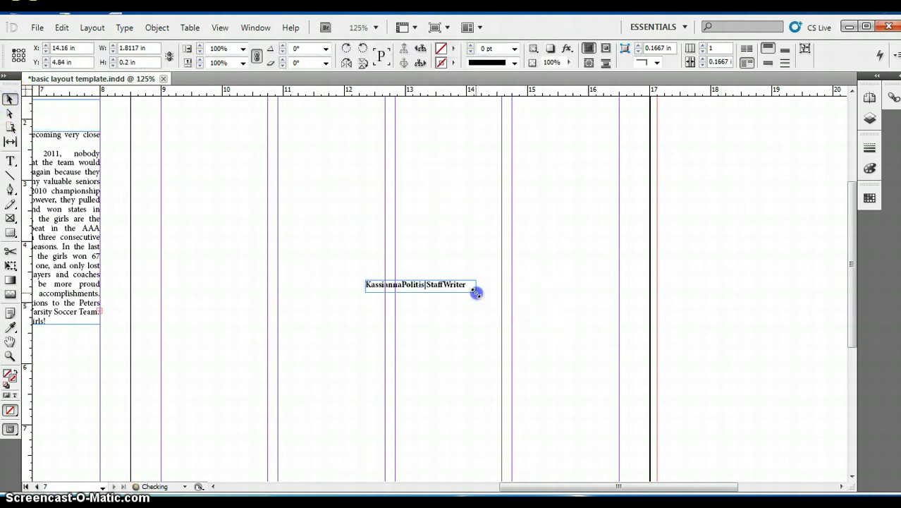
scroll(477, 293, "down", 2)
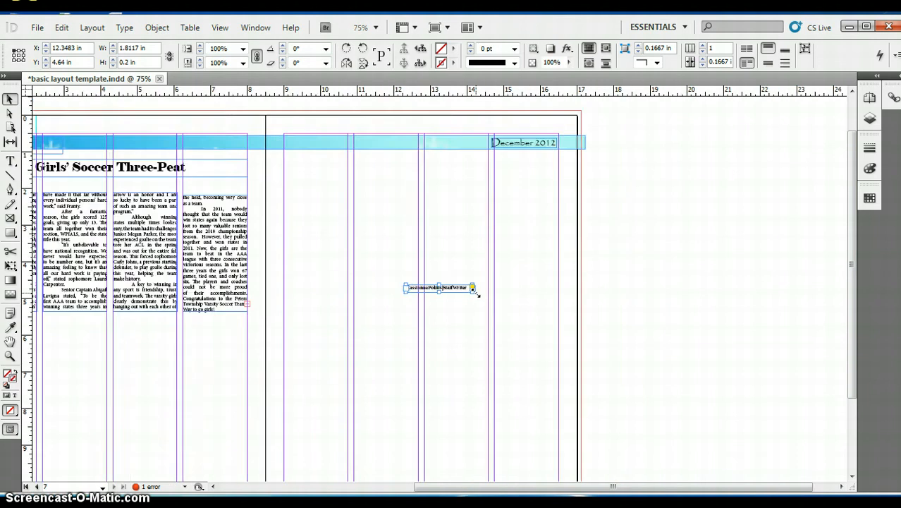
scroll(476, 294, "down", 2)
left_click_drag(543, 267, 479, 280)
left_click(480, 280)
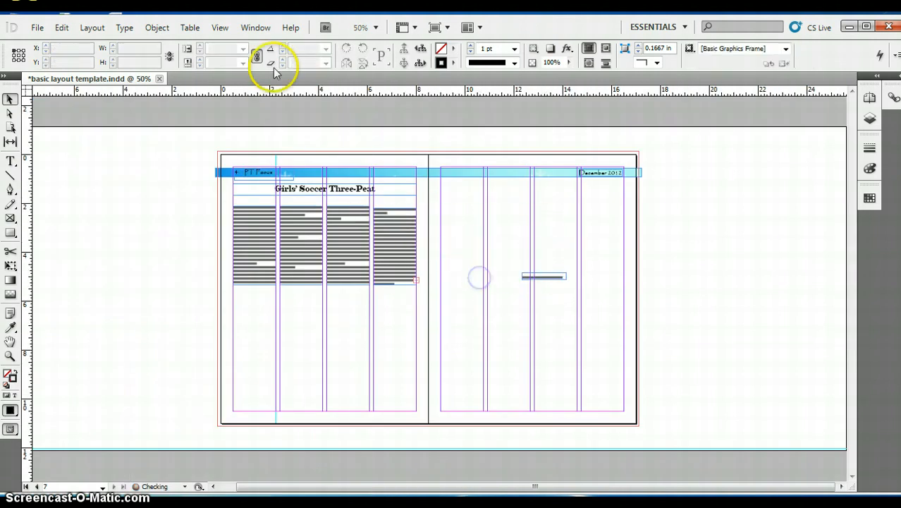
left_click(71, 28)
left_click(85, 44)
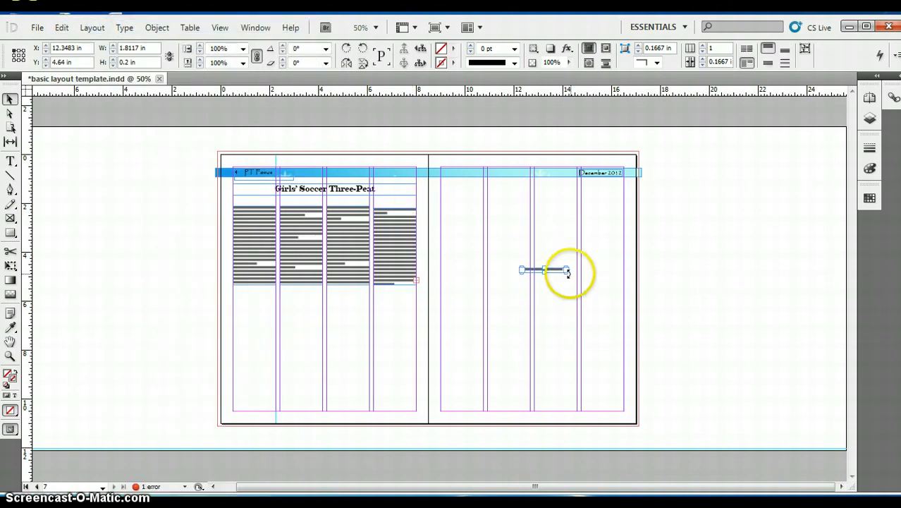
Move the byline frame directly beneath the headline, centered above the article columns at about X 3.29 in, Y 1.69 in.
left_click_drag(567, 273, 318, 203)
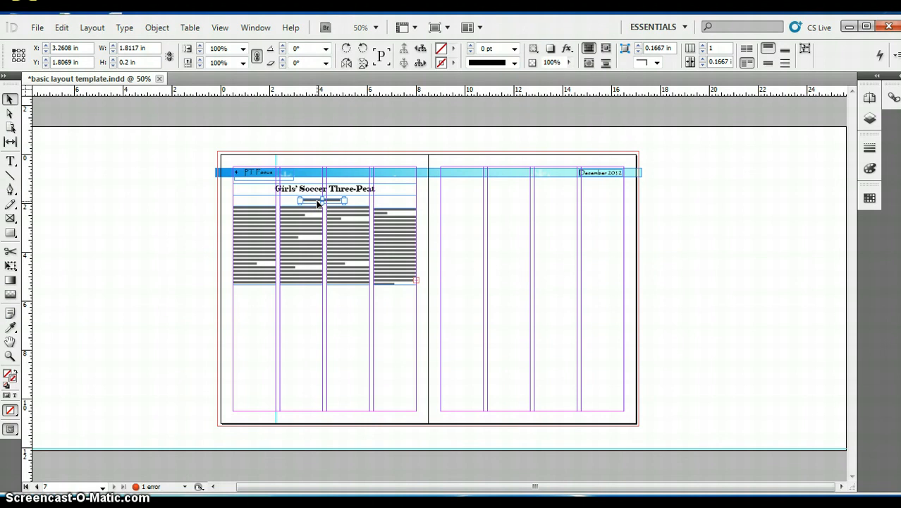
key("ctrl+equal")
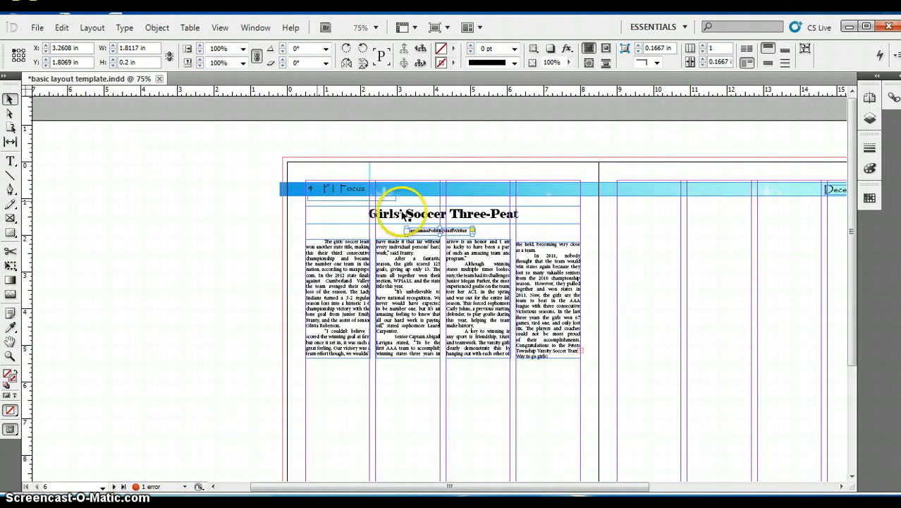
left_click_drag(446, 229, 424, 230)
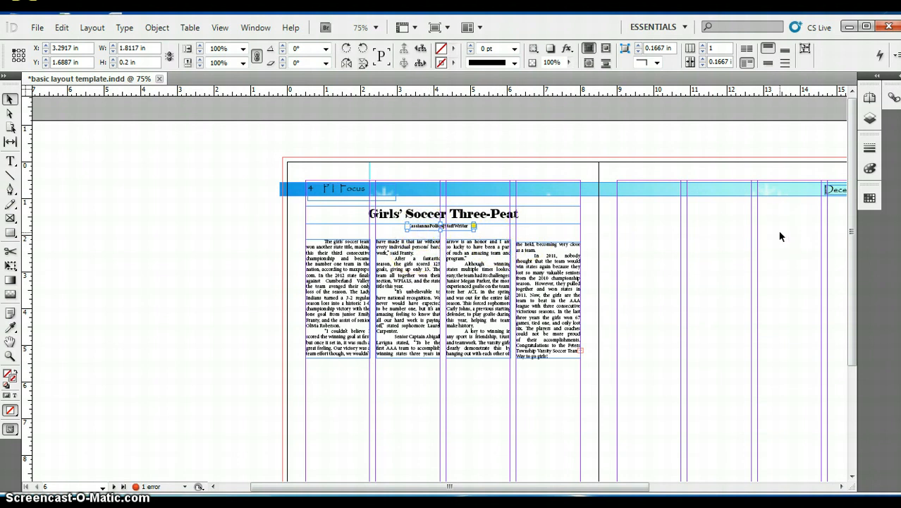
left_click(740, 253)
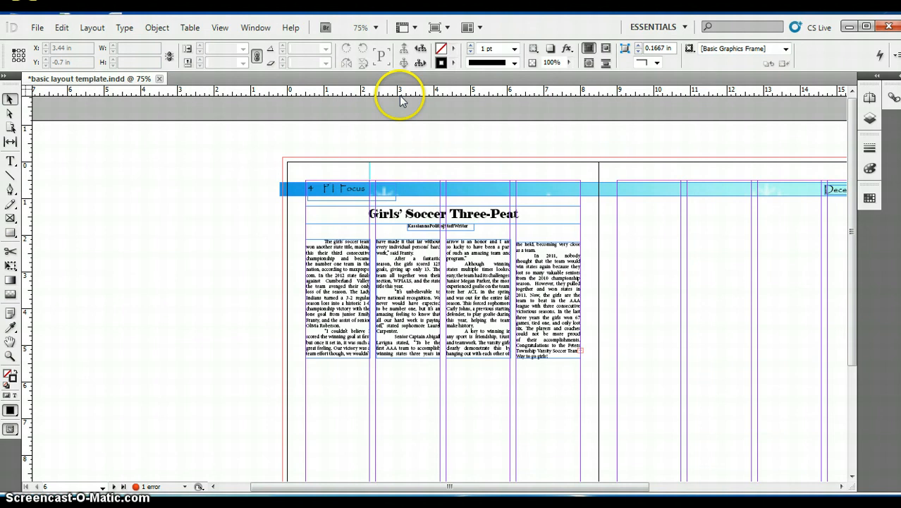
Add a horizontal ruler guide at 2.125 in along the top of the article's columns.
left_click_drag(399, 99, 457, 240)
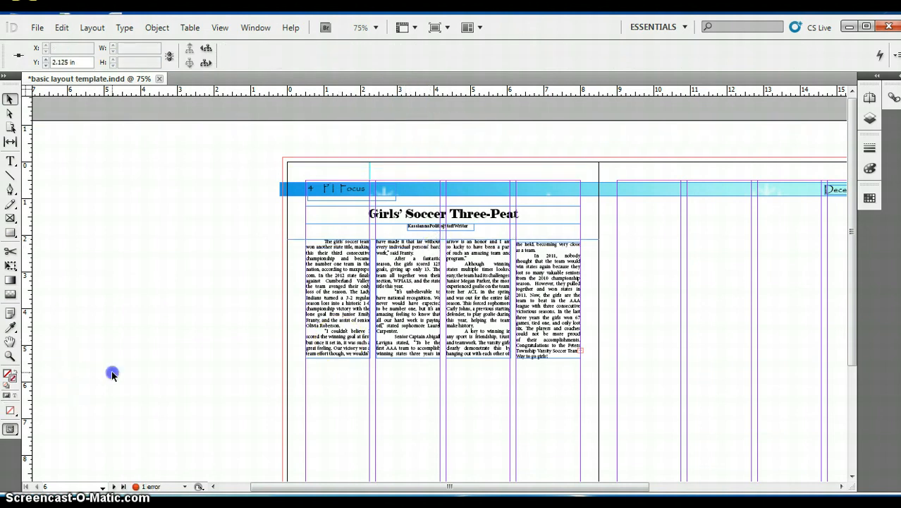
left_click(111, 373)
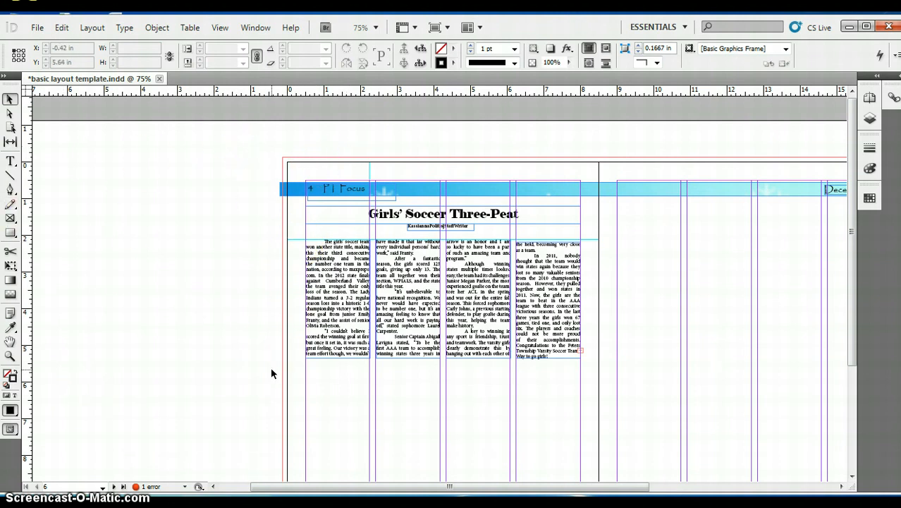
left_click(61, 28)
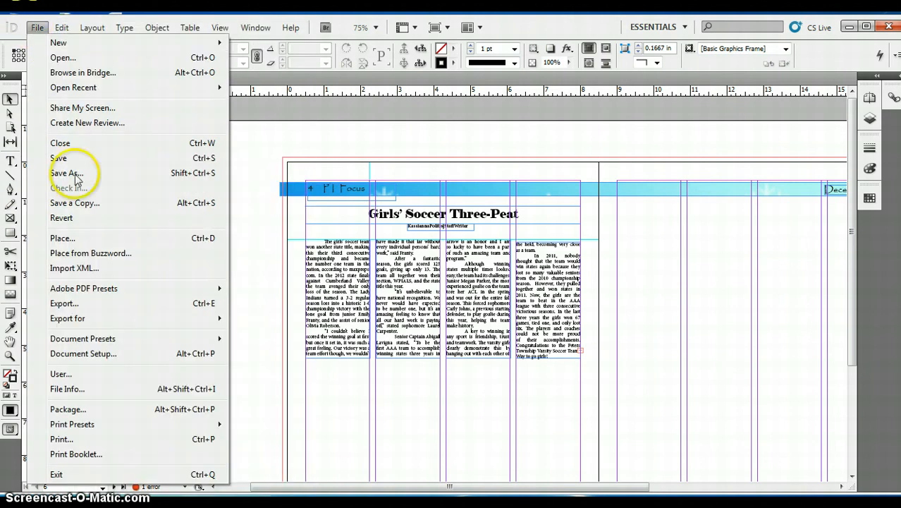
left_click(252, 163)
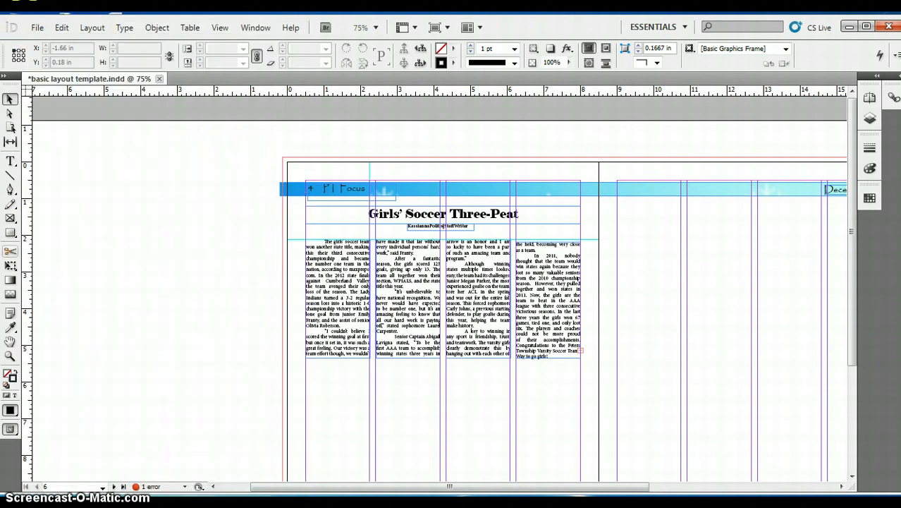
Draw a picture frame about 2.96 in by 2.1 in below the article's third and fourth columns and place IMG_0632 (1) in it.
left_click(10, 217)
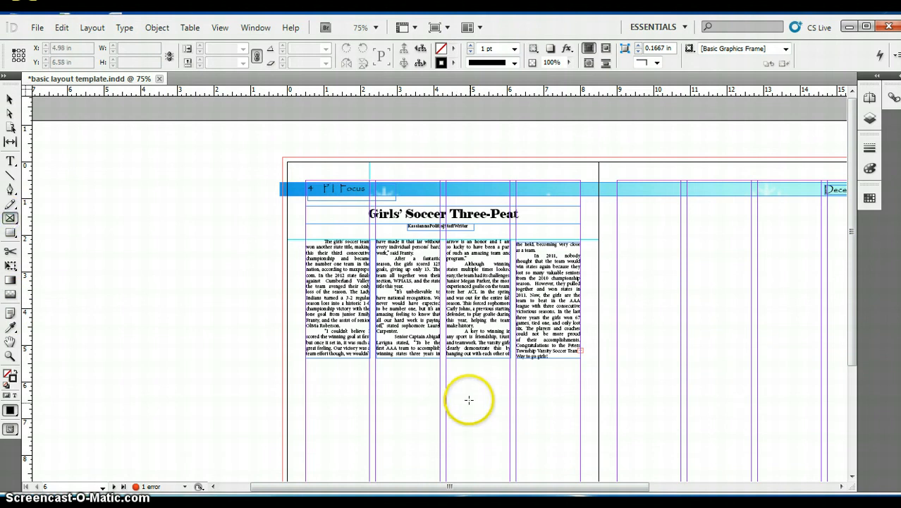
left_click_drag(450, 386, 559, 463)
left_click(35, 28)
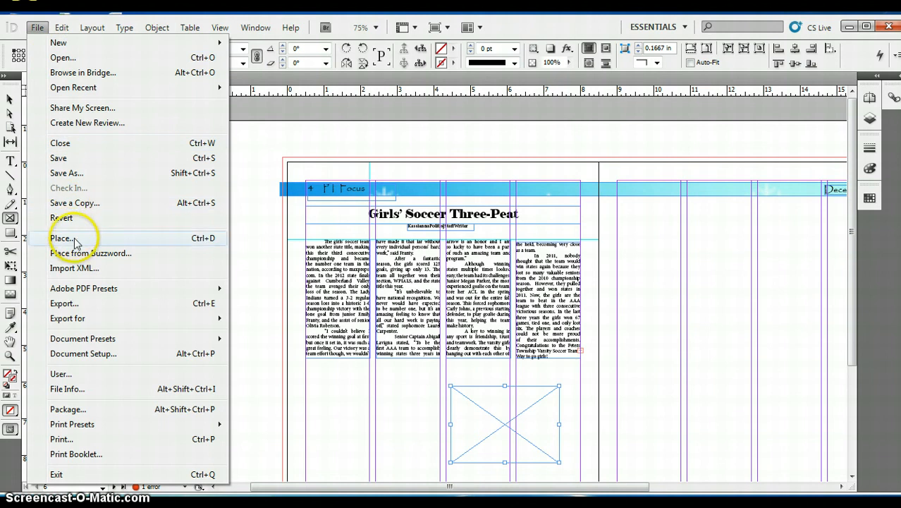
left_click(61, 239)
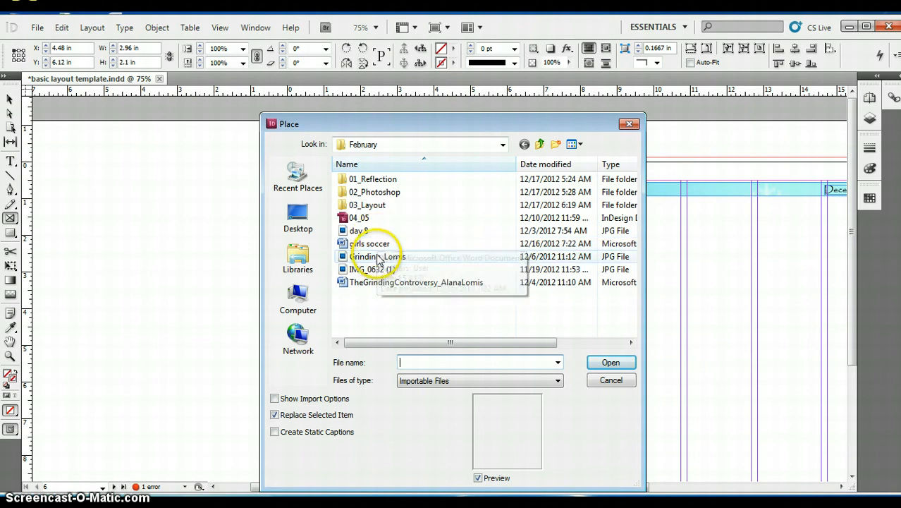
left_click(378, 269)
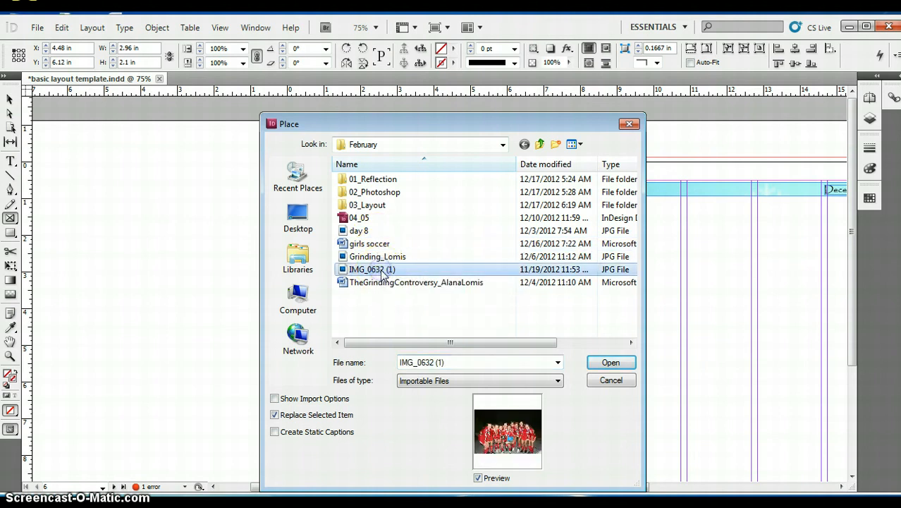
left_click(624, 362)
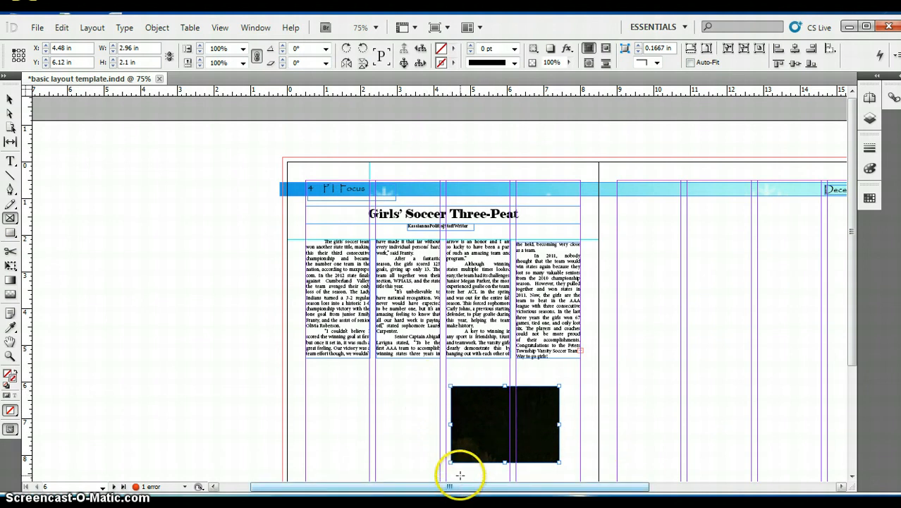
Fit the team photo to its frame with Fill Frame Proportionally.
right_click(475, 439)
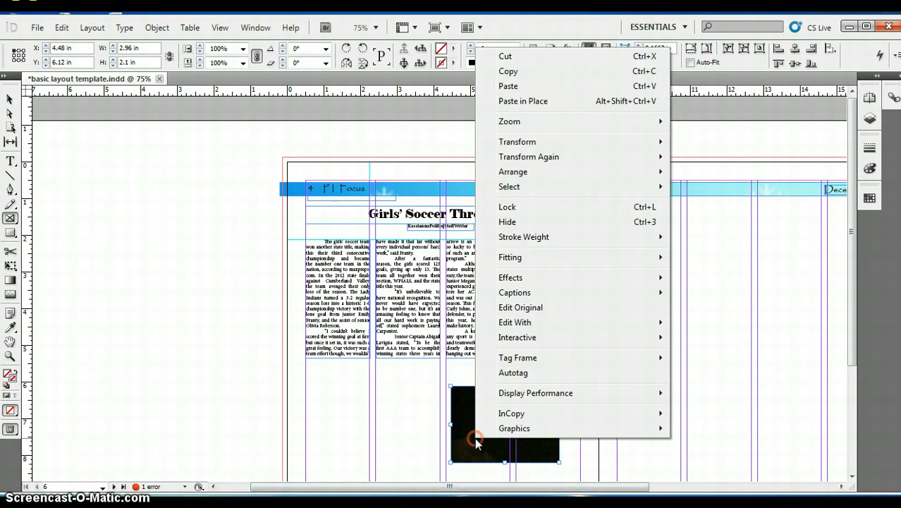
mouse_move(523, 259)
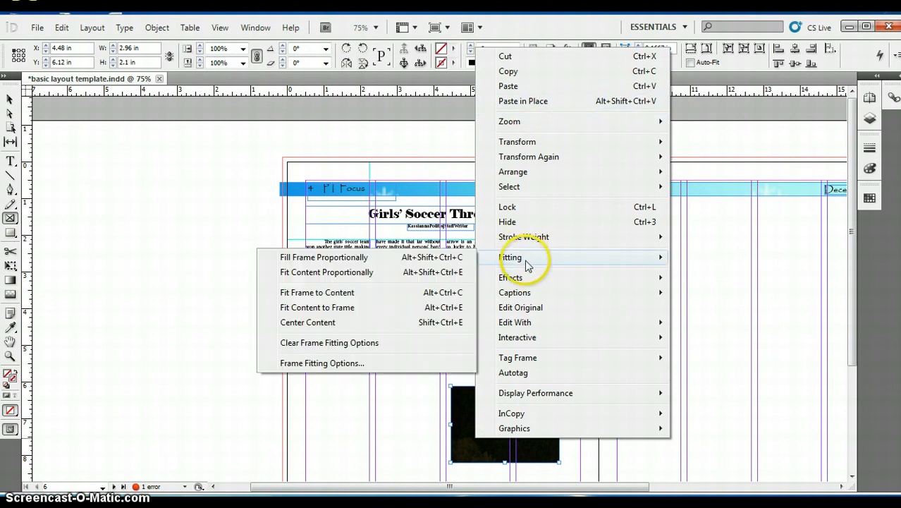
left_click(405, 256)
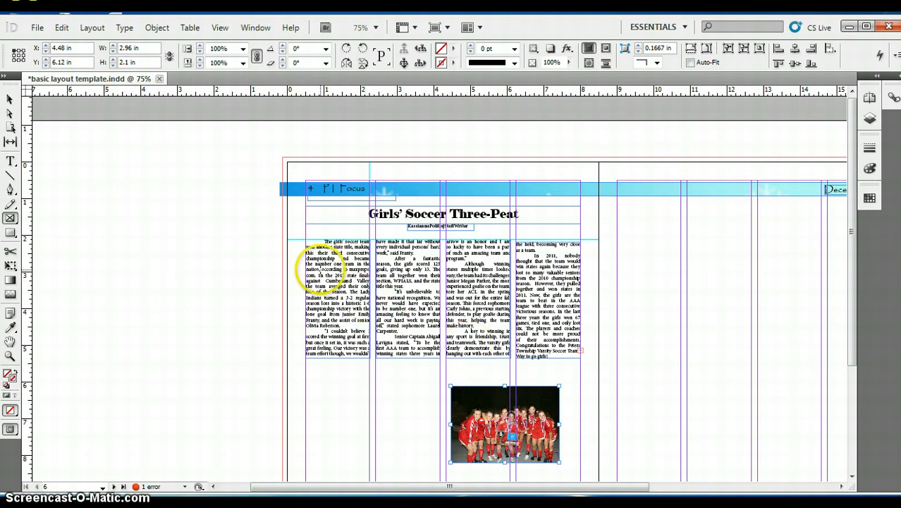
Select the photo's content inside its frame to check how it is cropped, and deselect it.
left_click(8, 114)
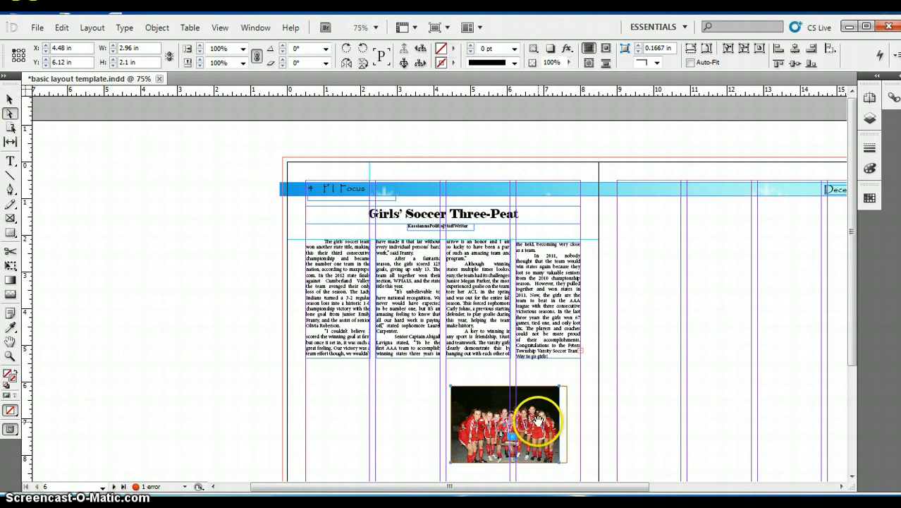
left_click_drag(559, 423, 561, 423)
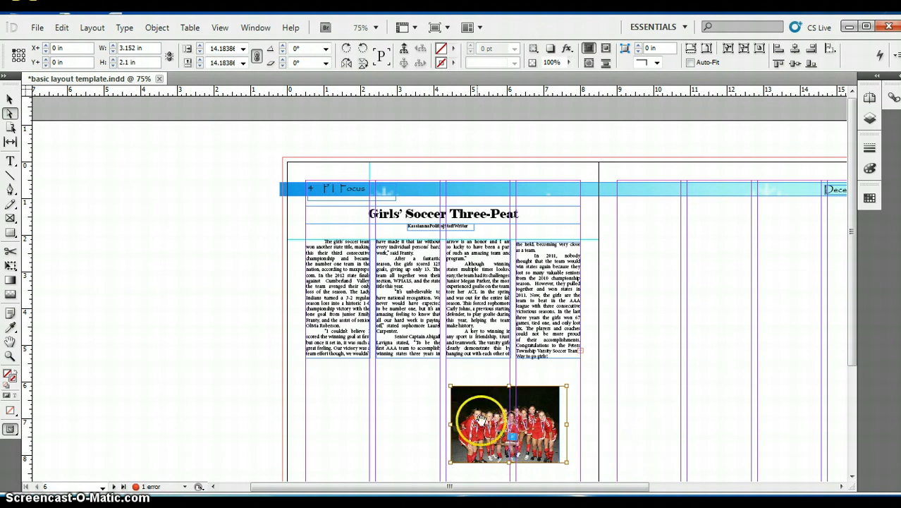
left_click(701, 364)
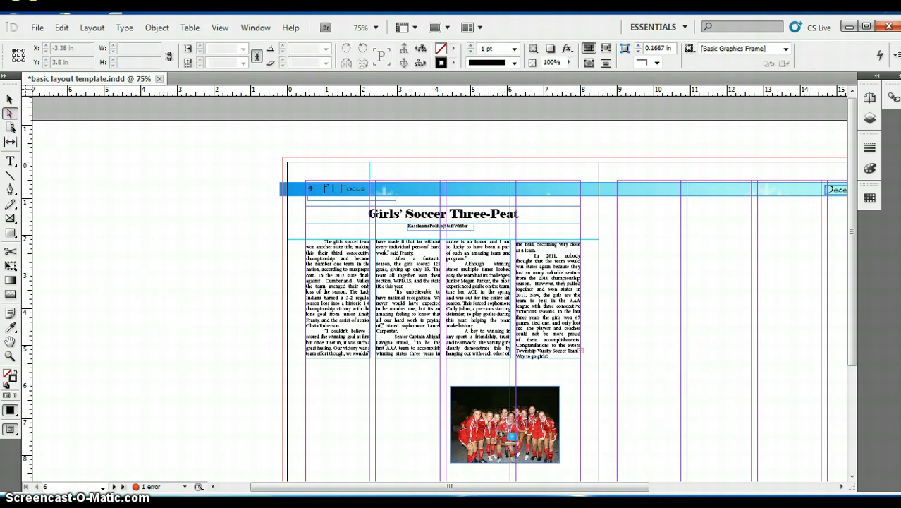
left_click(479, 423)
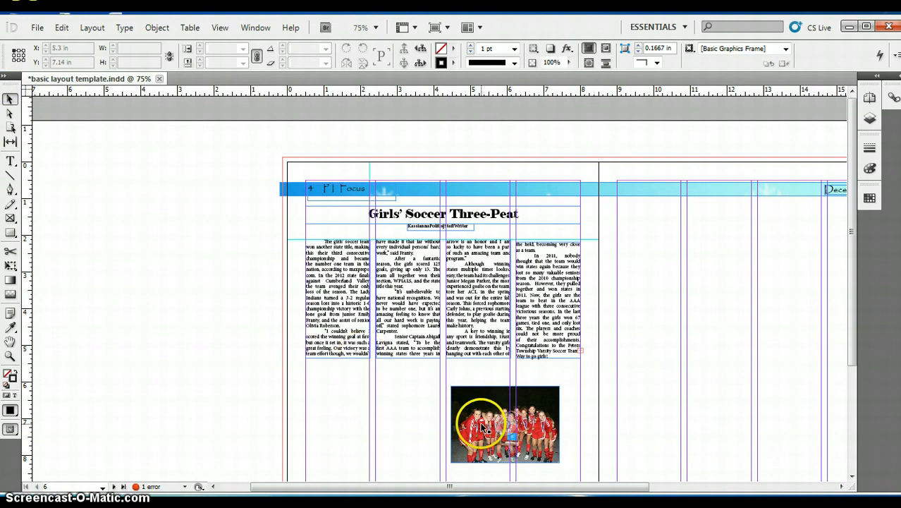
Move the team photo over the lower ends of the third and fourth columns and wrap the text around its bounding box.
left_click_drag(486, 421, 508, 326)
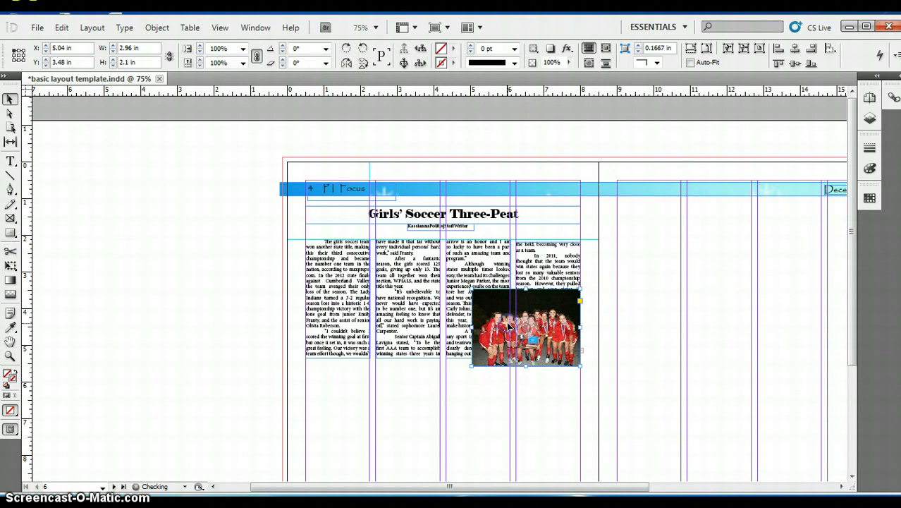
left_click(251, 28)
left_click(265, 303)
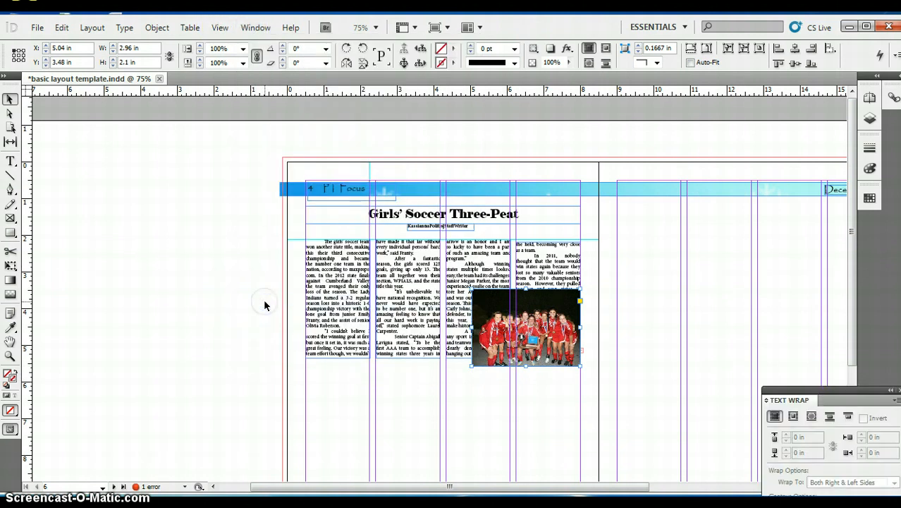
left_click(793, 418)
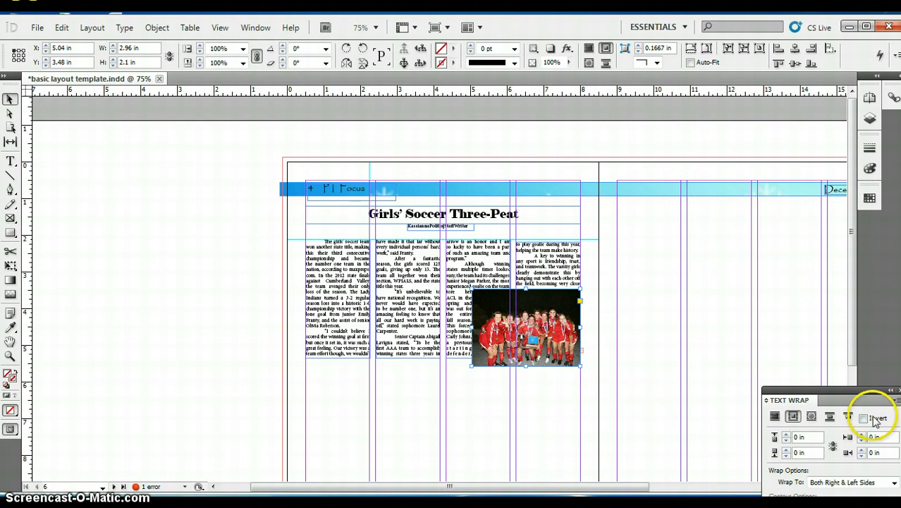
Set the photo's text wrap offsets to 0.125 in at the top and 0.0625 in on the left.
left_click(786, 435)
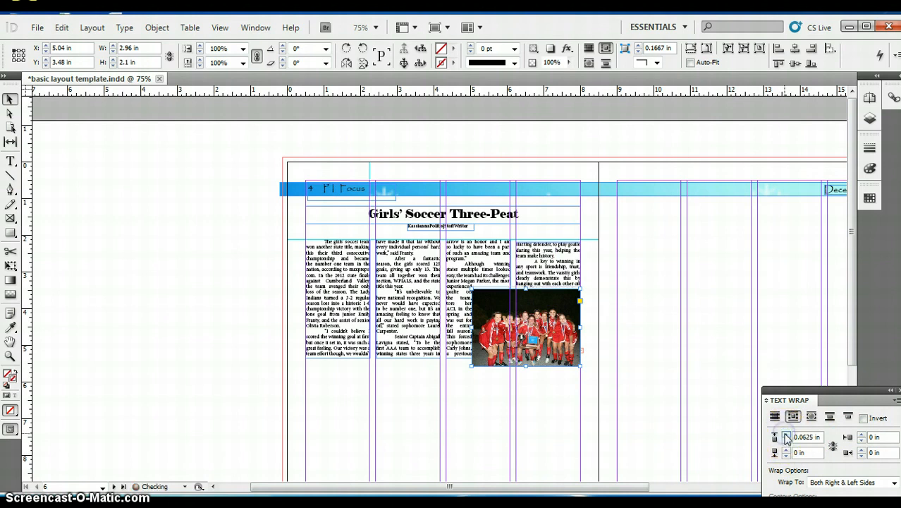
left_click(785, 435)
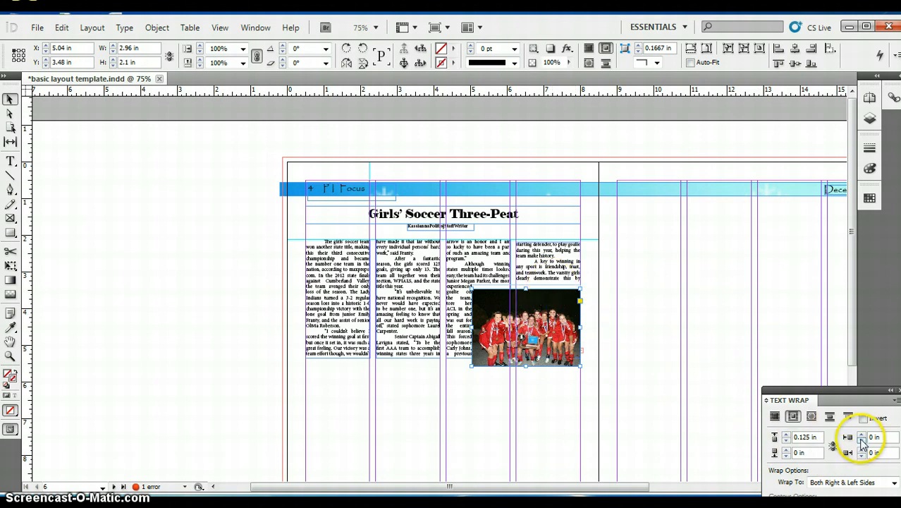
left_click(861, 436)
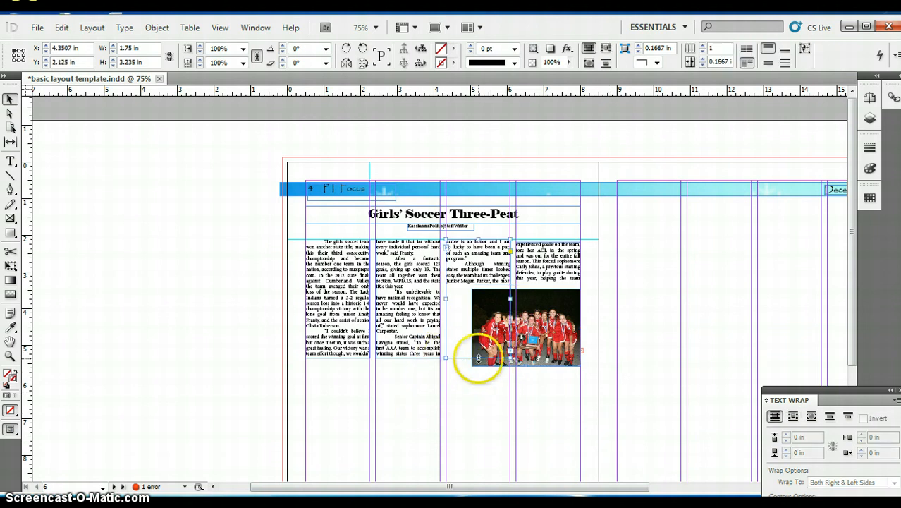
Shorten the third column's text frame to 1.355 in tall so that it ends at the photo's upper edge.
left_click_drag(478, 358, 478, 289)
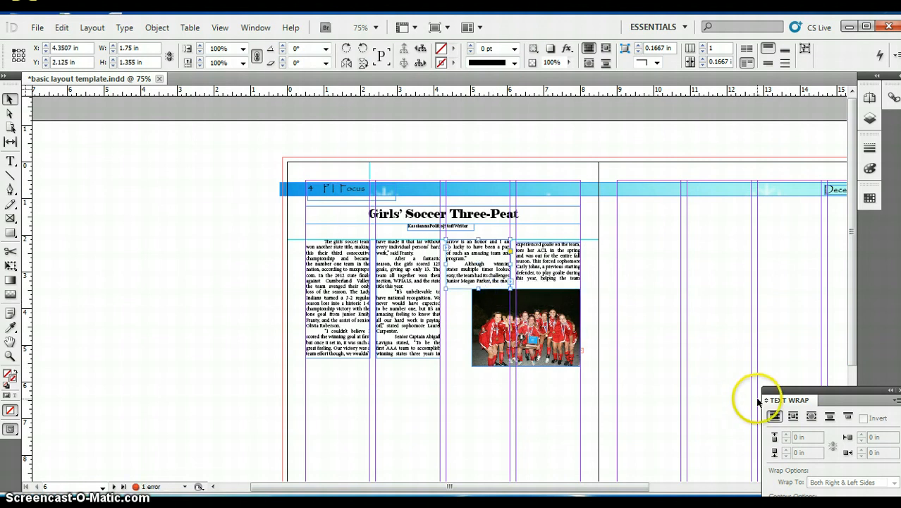
left_click(799, 417)
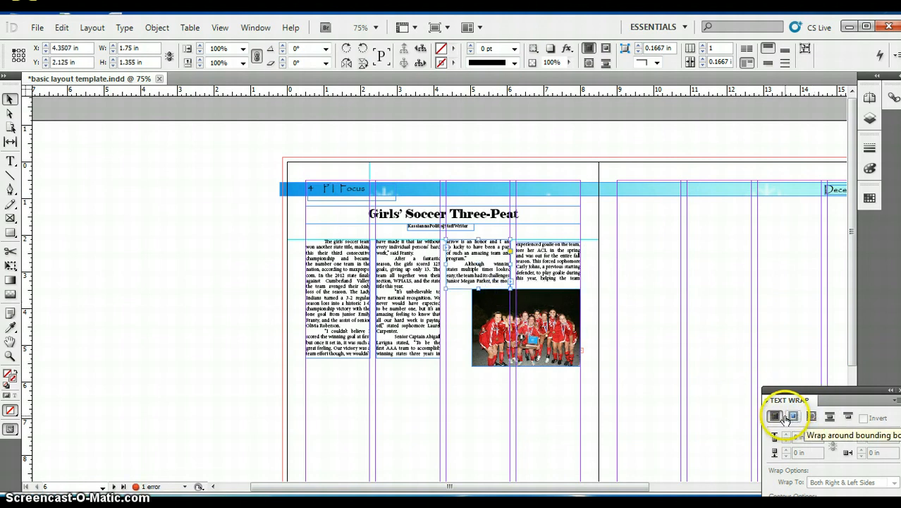
Move the team photo up to the tops of the third and fourth columns, at about X 5.10 in, Y 1.98 in.
left_click(533, 340)
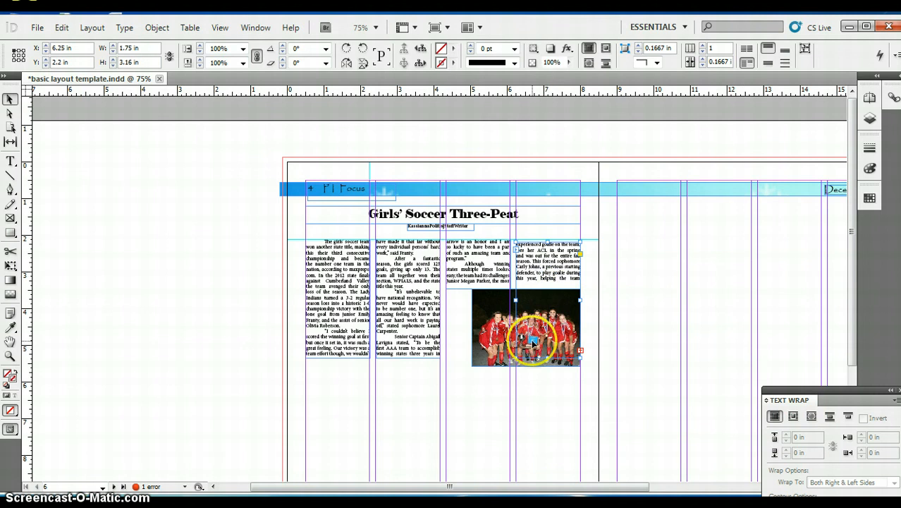
left_click(486, 353)
left_click_drag(487, 352, 481, 356)
left_click_drag(542, 351, 549, 283)
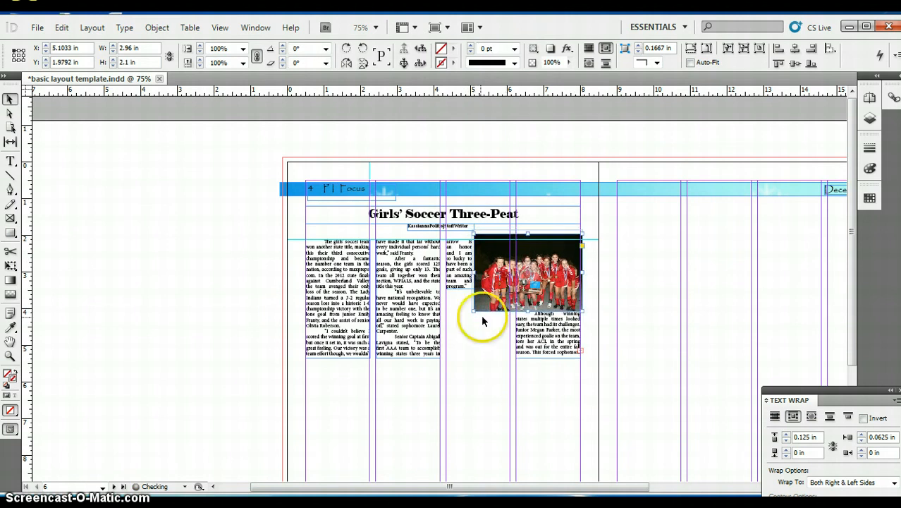
Extend the third column's text frame down to a height of 3.235 in, level with the neighbouring columns.
left_click(457, 285)
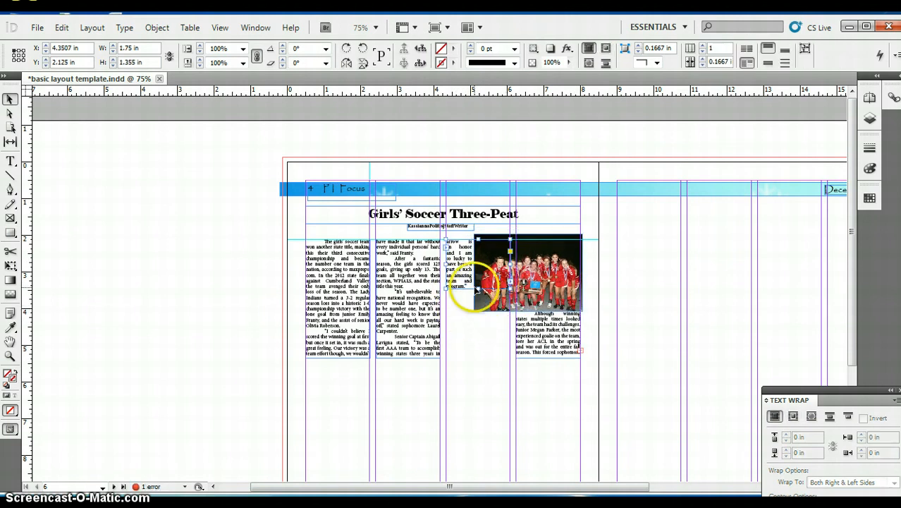
left_click_drag(473, 288, 525, 364)
Set the team photo's bottom text wrap offset to 0.125 in.
left_click(554, 305)
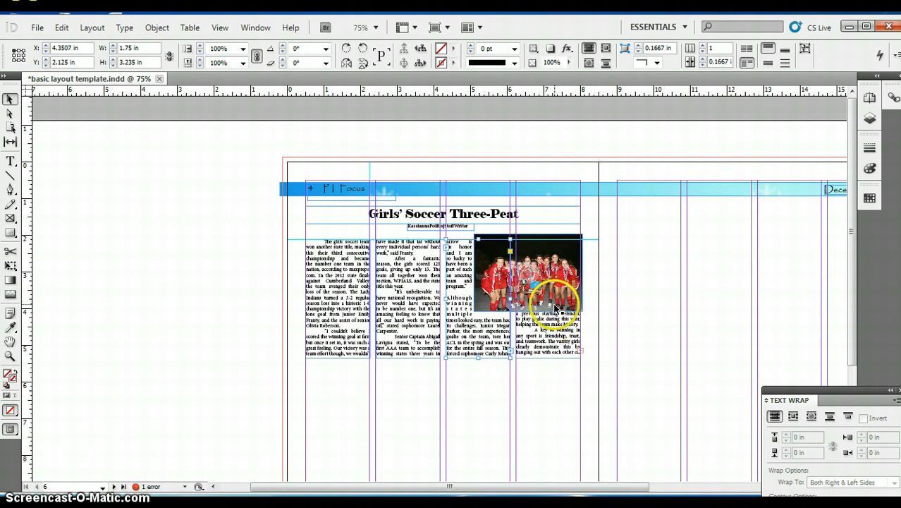
left_click(793, 416)
left_click(862, 455)
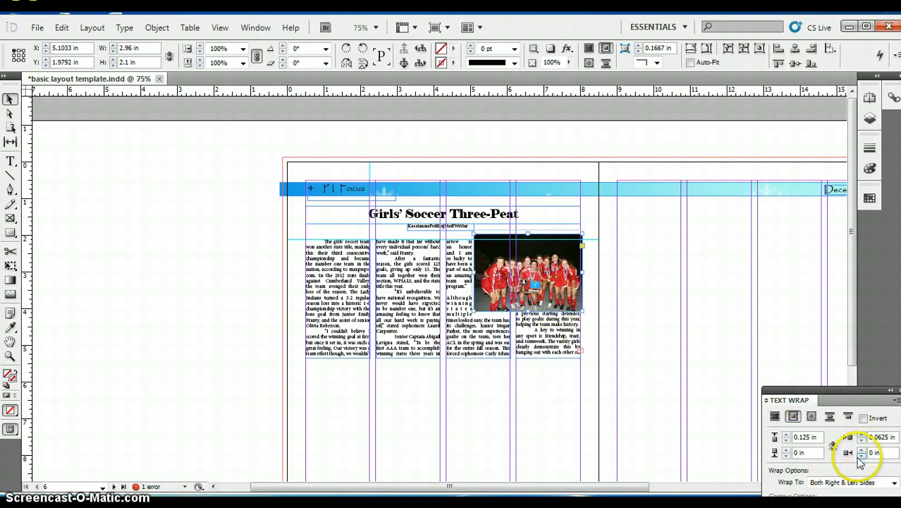
left_click(786, 455)
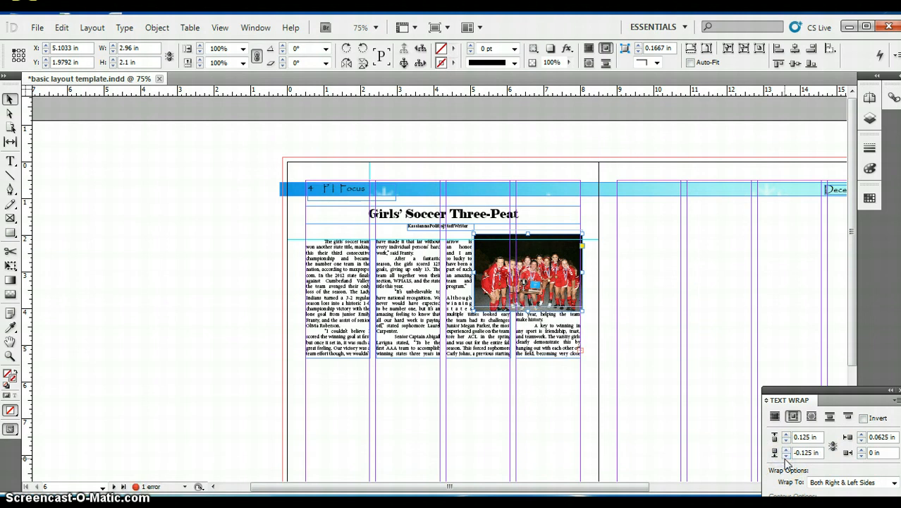
left_click(786, 449)
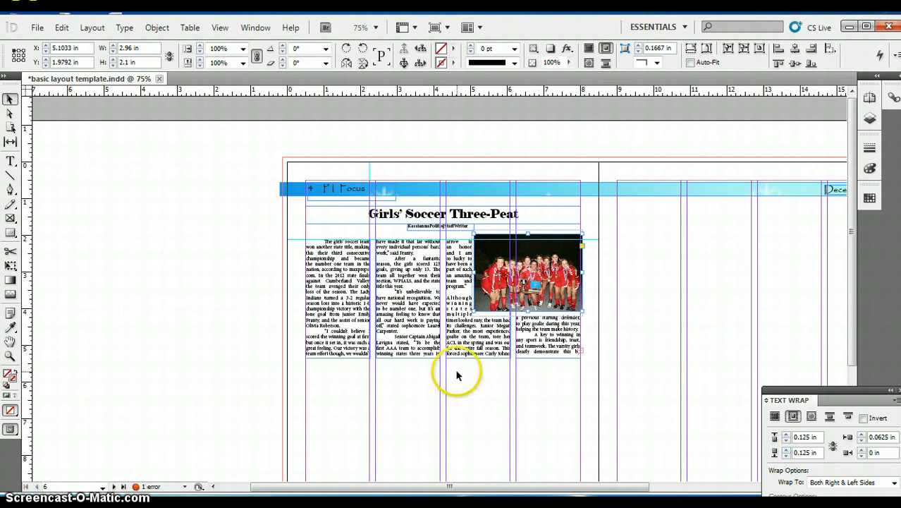
Lengthen the first three columns' text frames to 3.375 in and the fourth column's frame to 3.3 in.
left_click(351, 356)
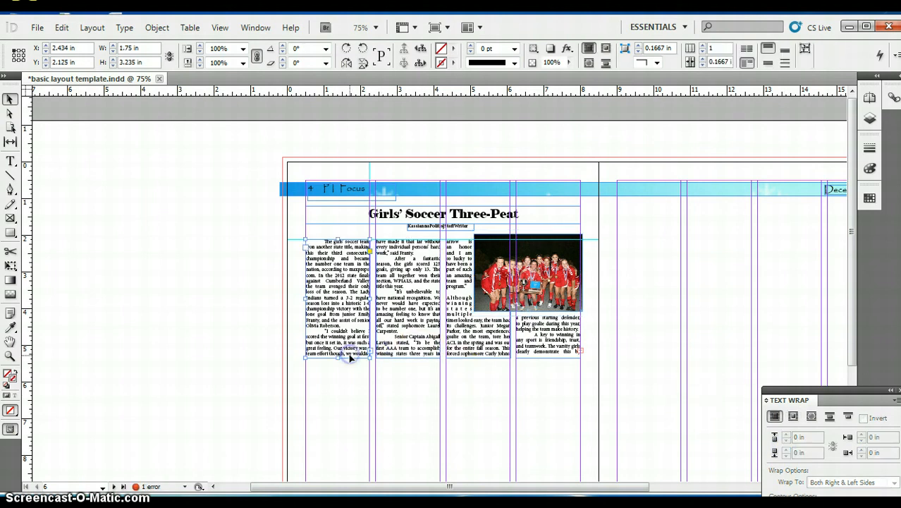
left_click_drag(338, 358, 338, 363)
left_click_drag(407, 357, 408, 363)
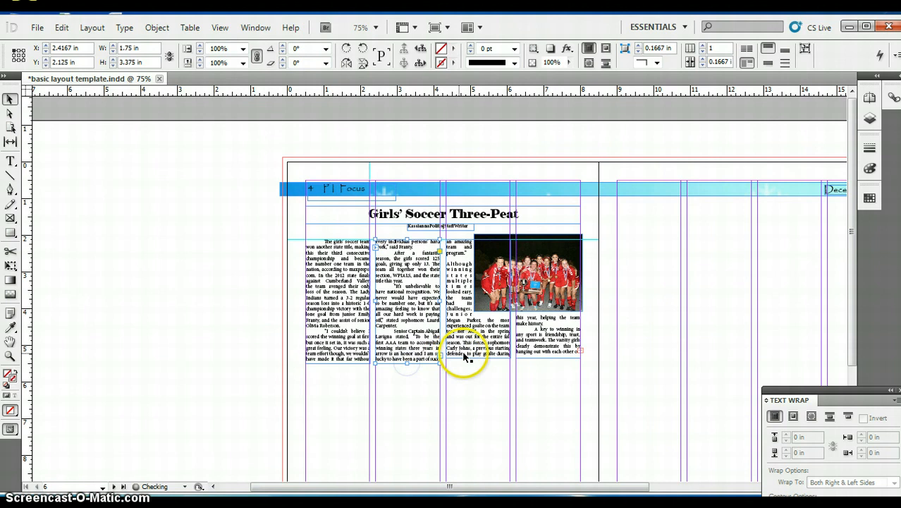
left_click_drag(470, 353, 477, 364)
left_click(543, 357)
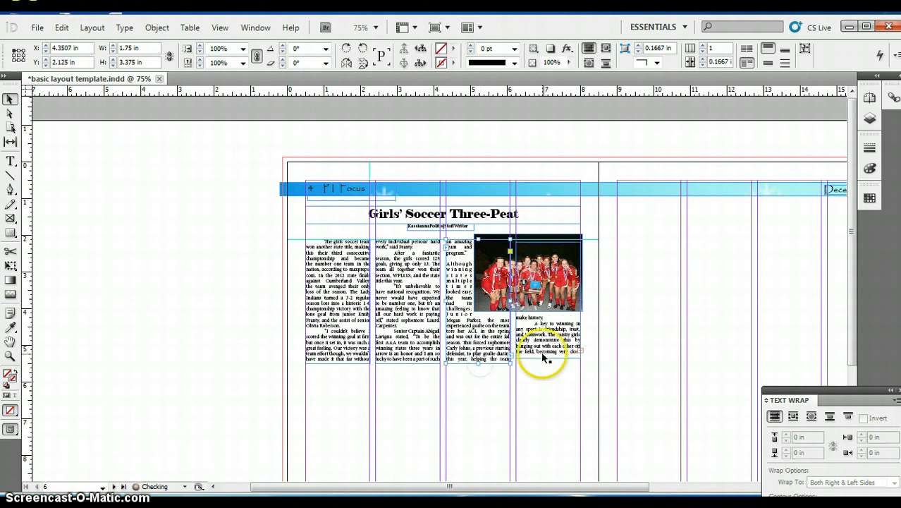
left_click_drag(548, 358, 550, 363)
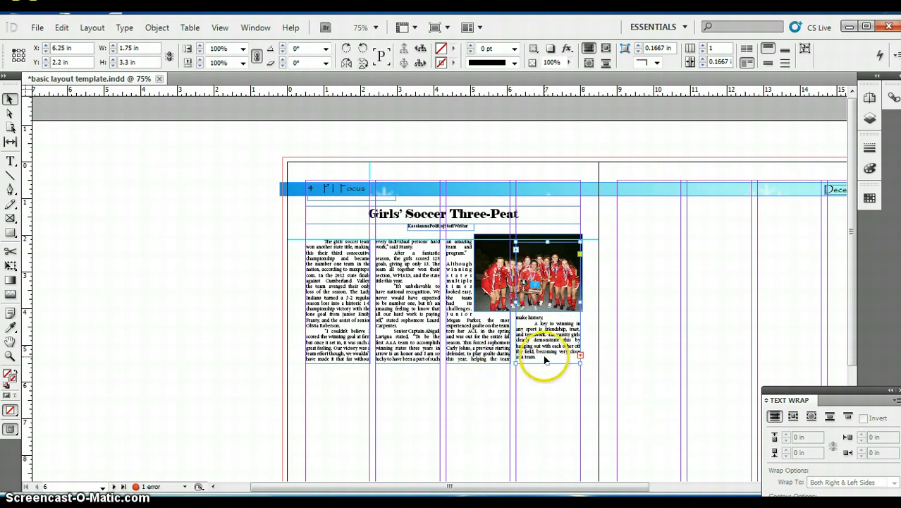
Extend the fourth column's text frame far enough to hold the remaining text, and lengthen the first three columns' frames to 4.015 in.
left_click_drag(548, 363, 560, 477)
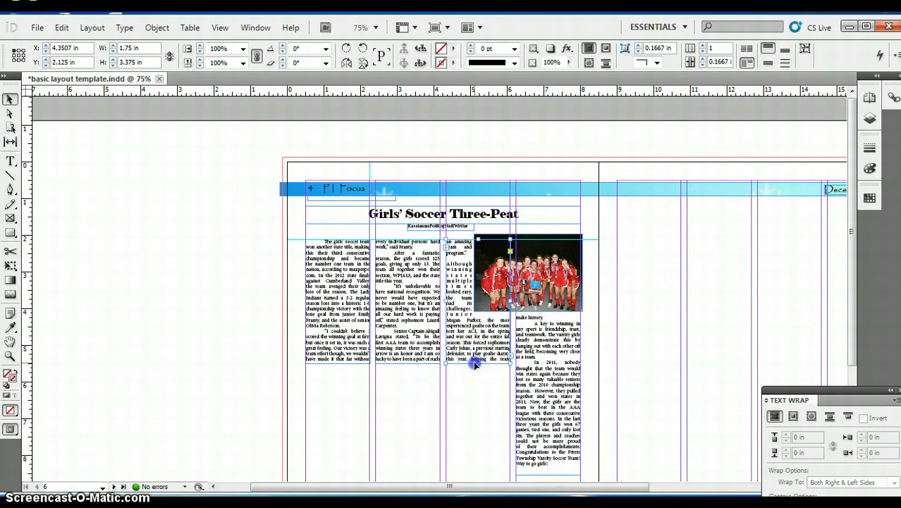
left_click_drag(476, 363, 527, 384)
left_click(409, 361)
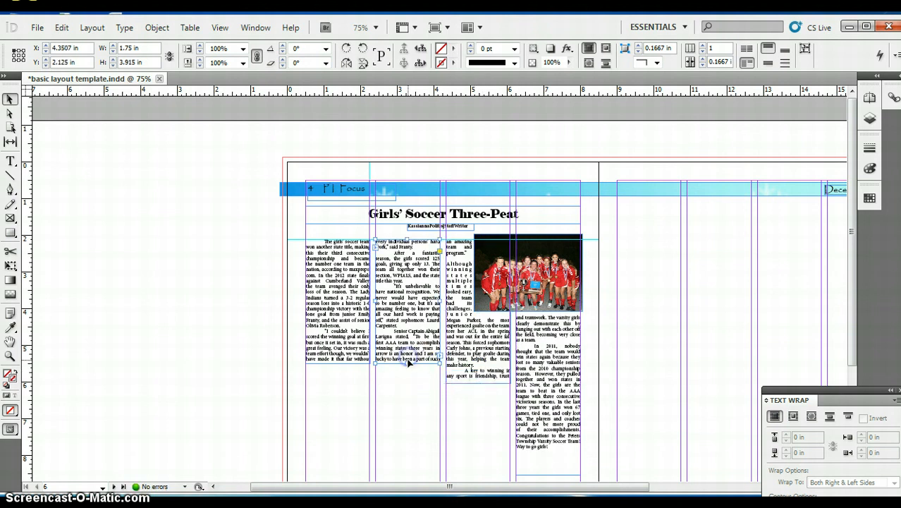
left_click_drag(406, 362, 458, 386)
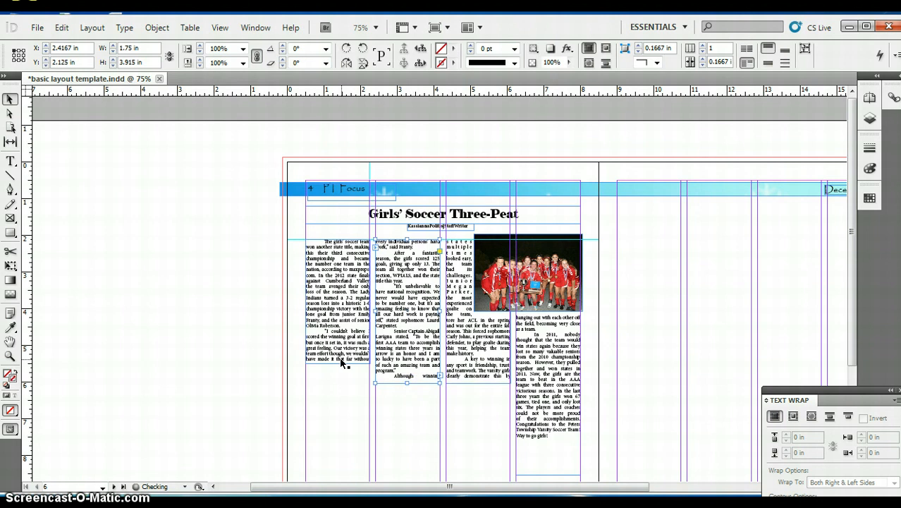
left_click(342, 362)
left_click_drag(338, 364, 339, 386)
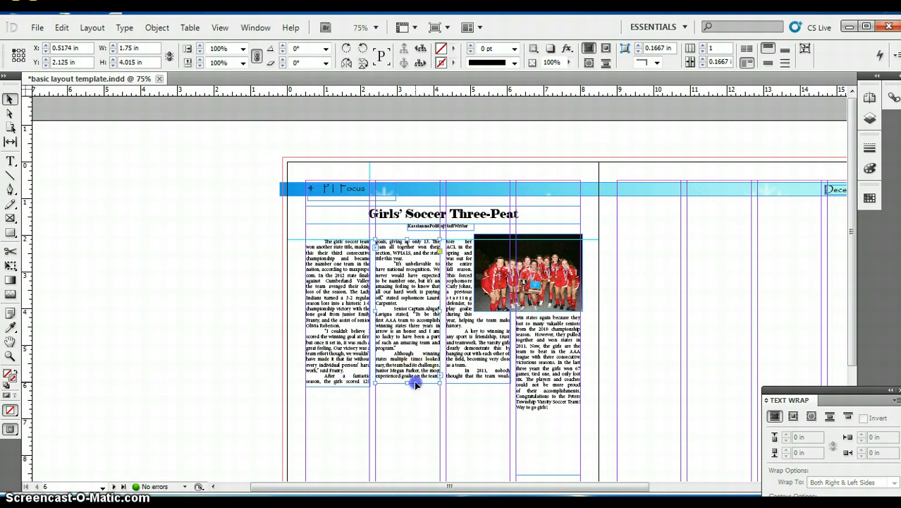
left_click_drag(408, 382, 408, 386)
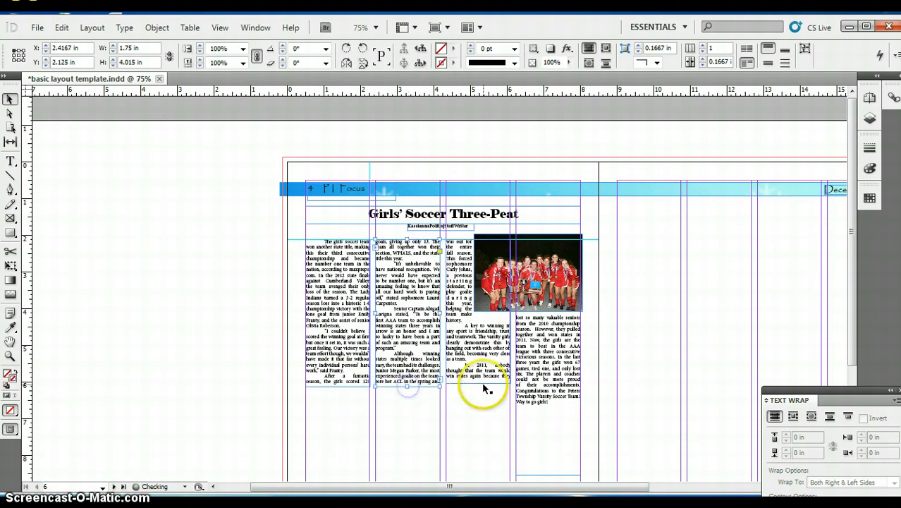
left_click_drag(478, 382, 478, 386)
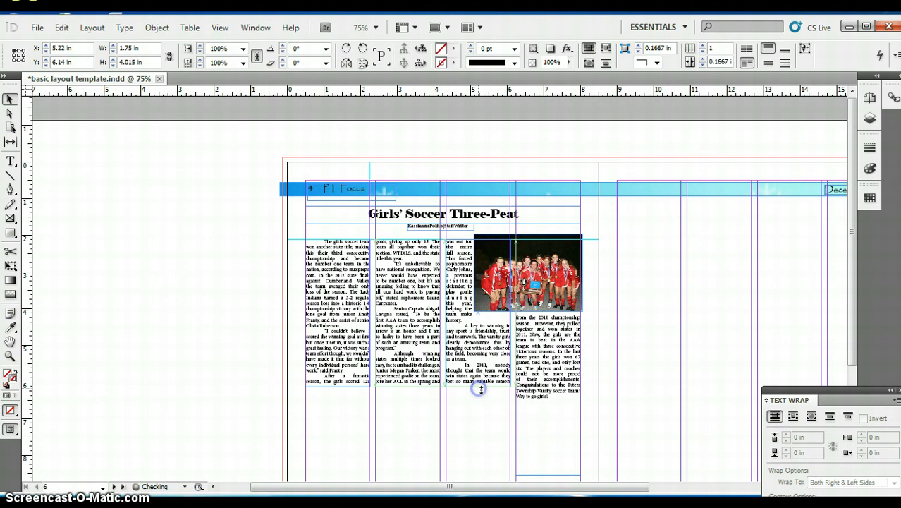
left_click(549, 447)
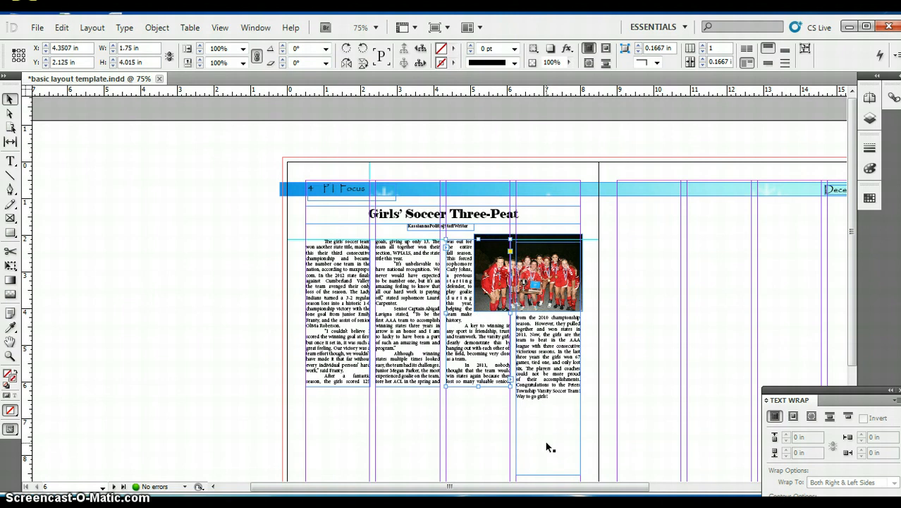
Set the leading of the entire article text to 10 pt and deselect it.
left_click(338, 242)
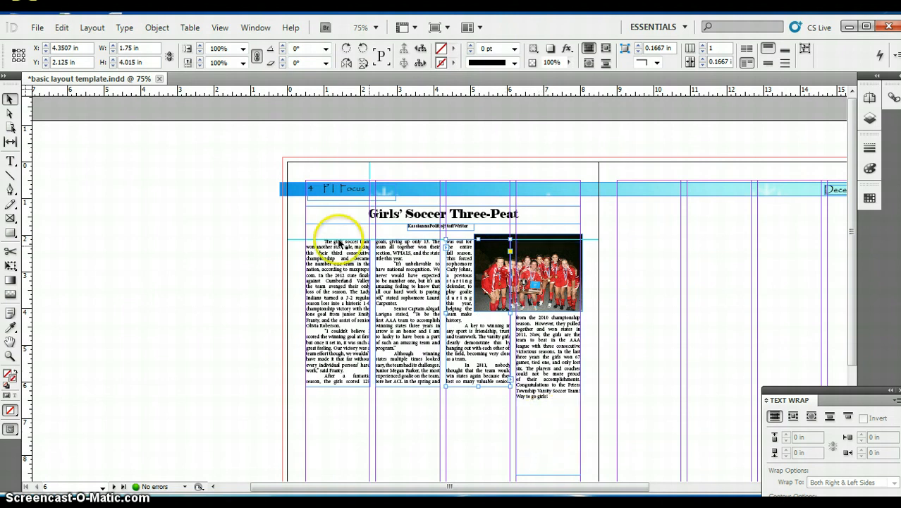
double_click(338, 241)
key("ctrl+a")
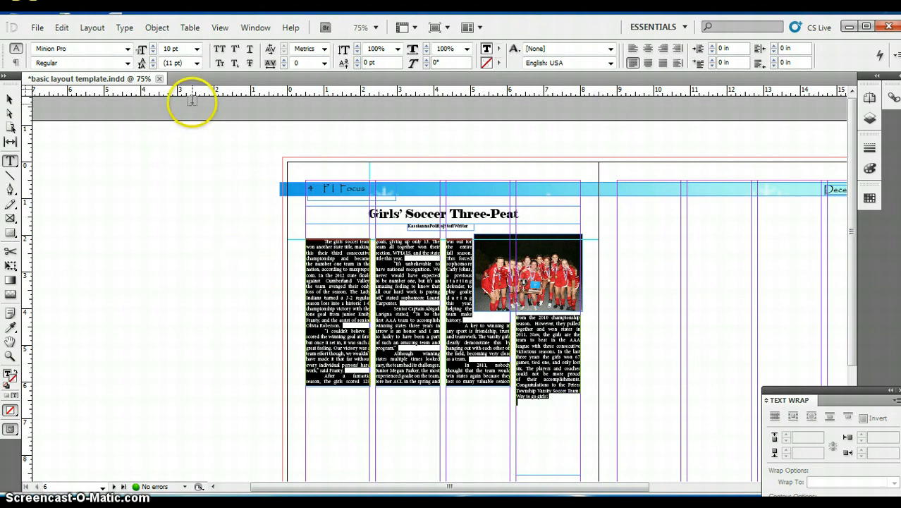
left_click(198, 64)
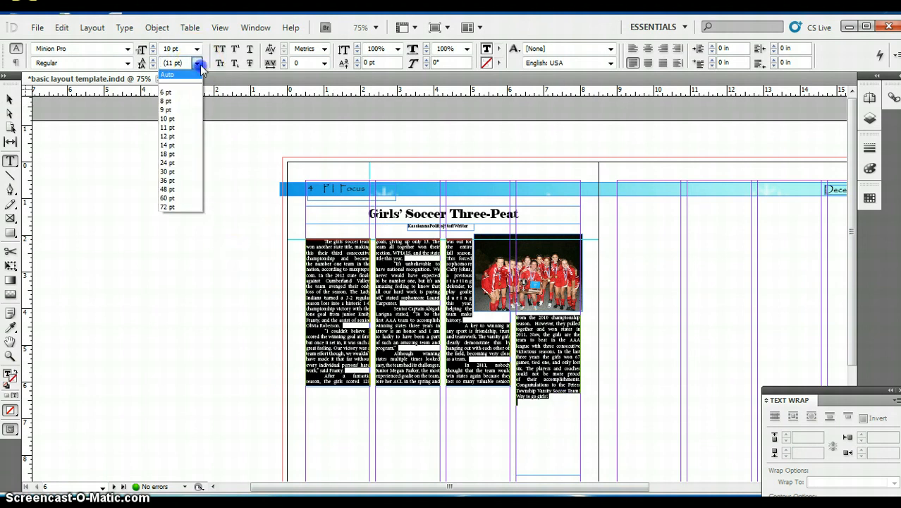
left_click(184, 117)
left_click(337, 378)
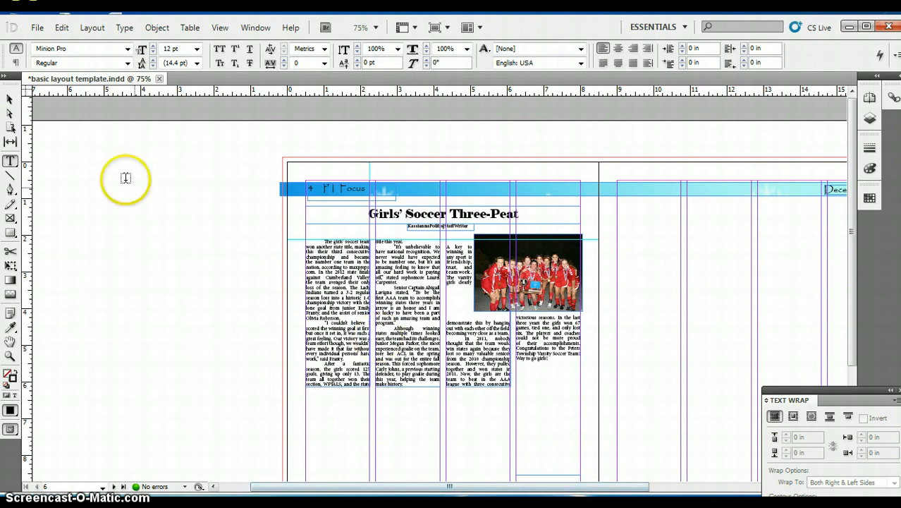
left_click(9, 99)
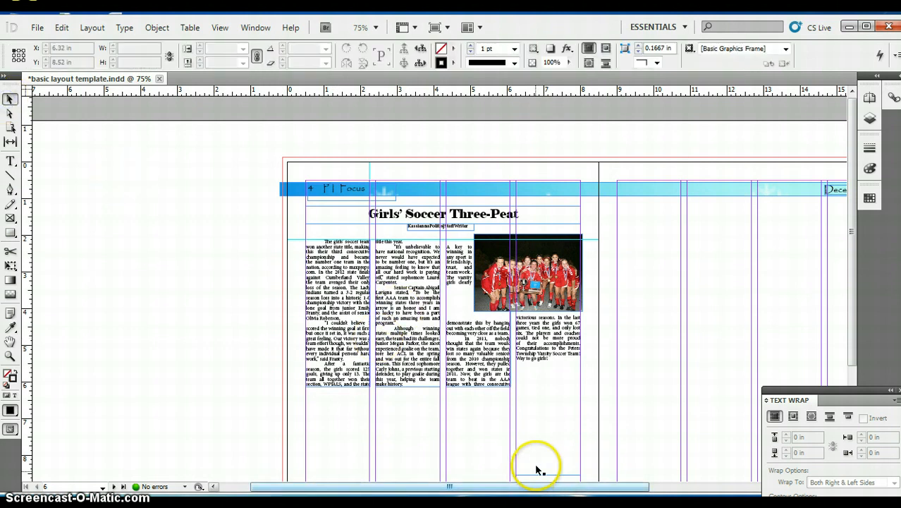